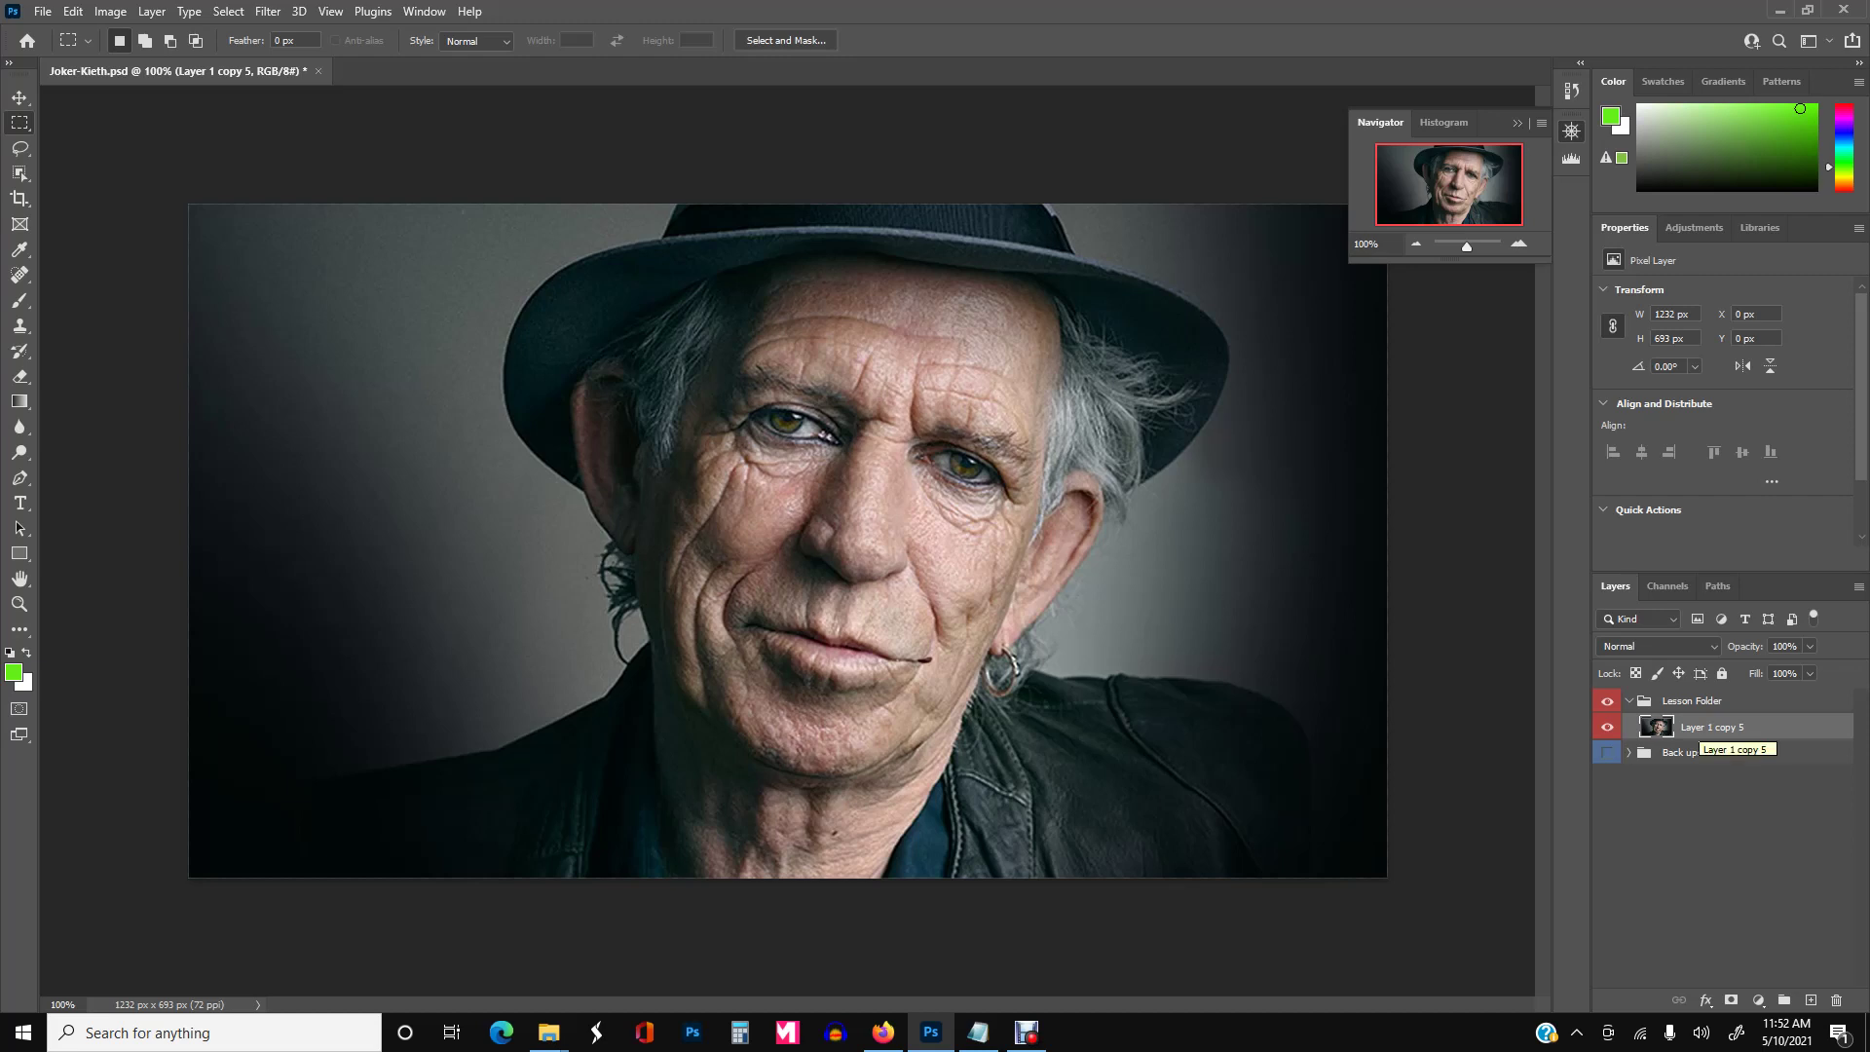
Step: Duplicate the Layer 1 copy 5 portrait layer within the Lesson Folder and rename the copy Black N White
right_click(1697, 732)
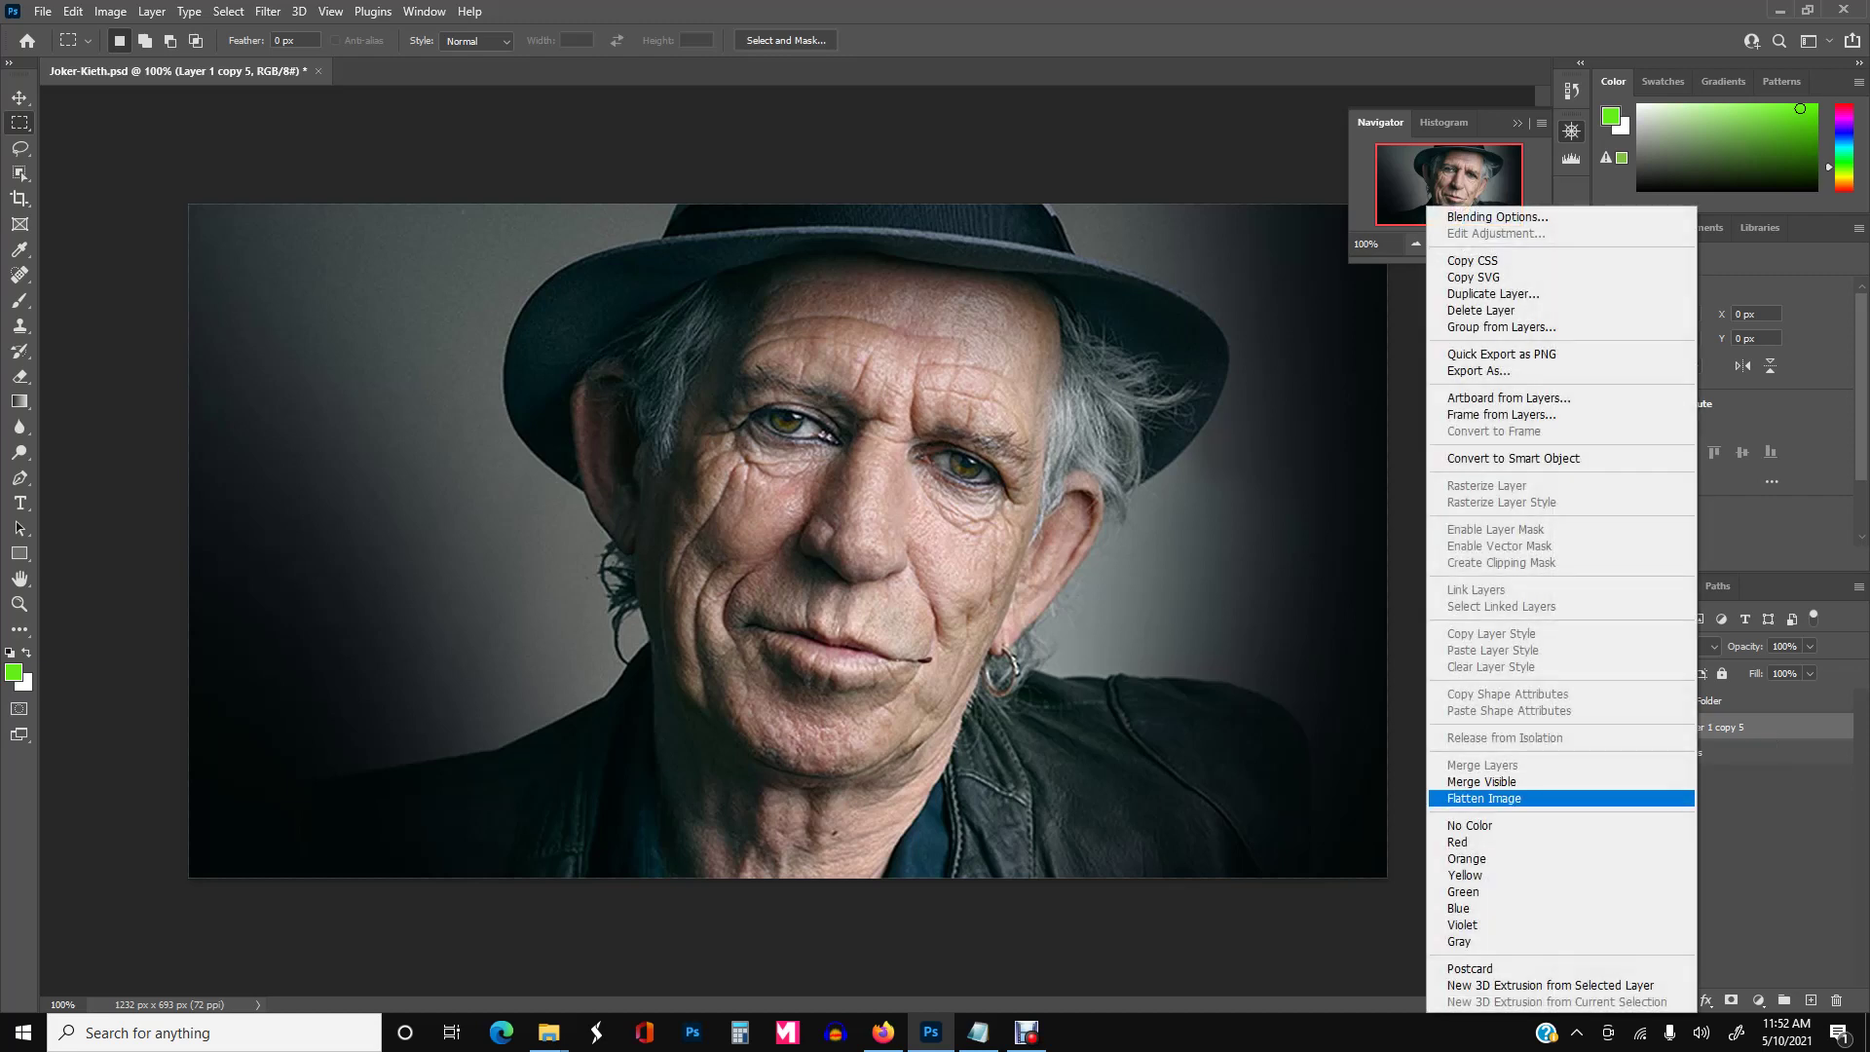
click(1493, 293)
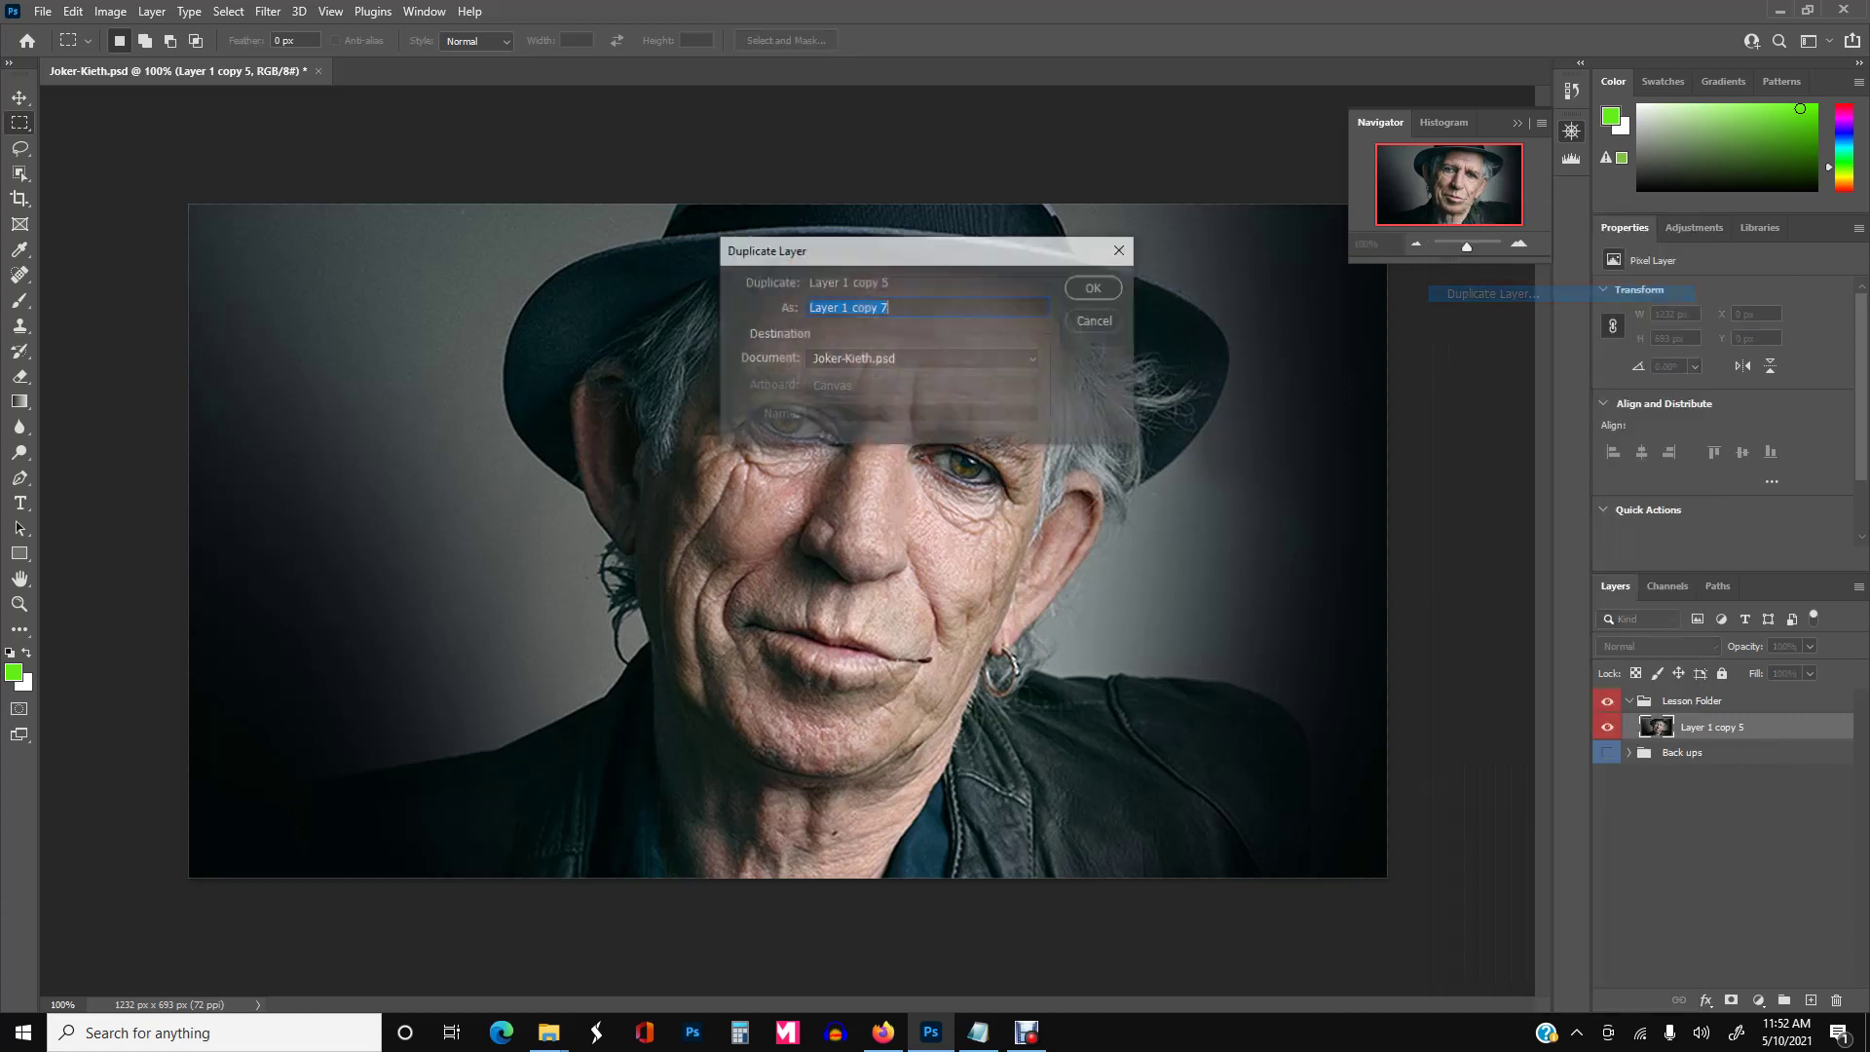
key(Return)
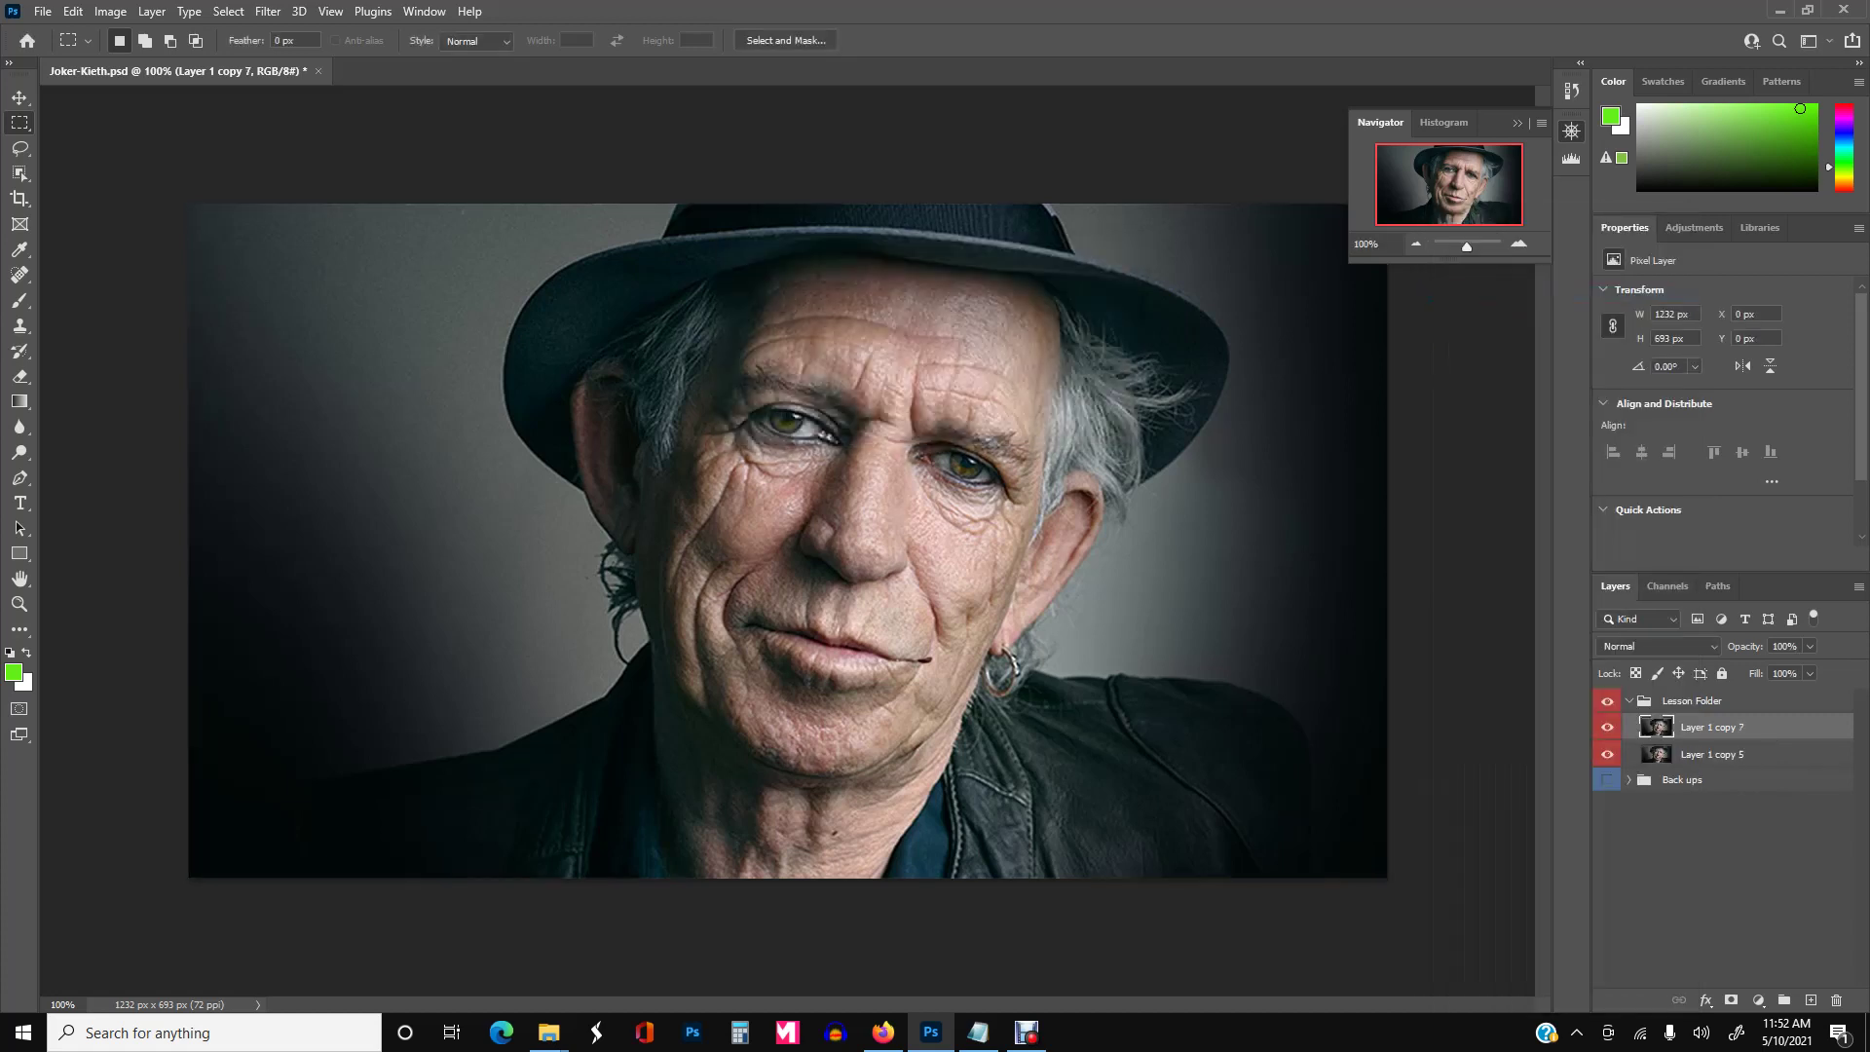
double_click(1713, 728)
text(Black N White)
click(1722, 857)
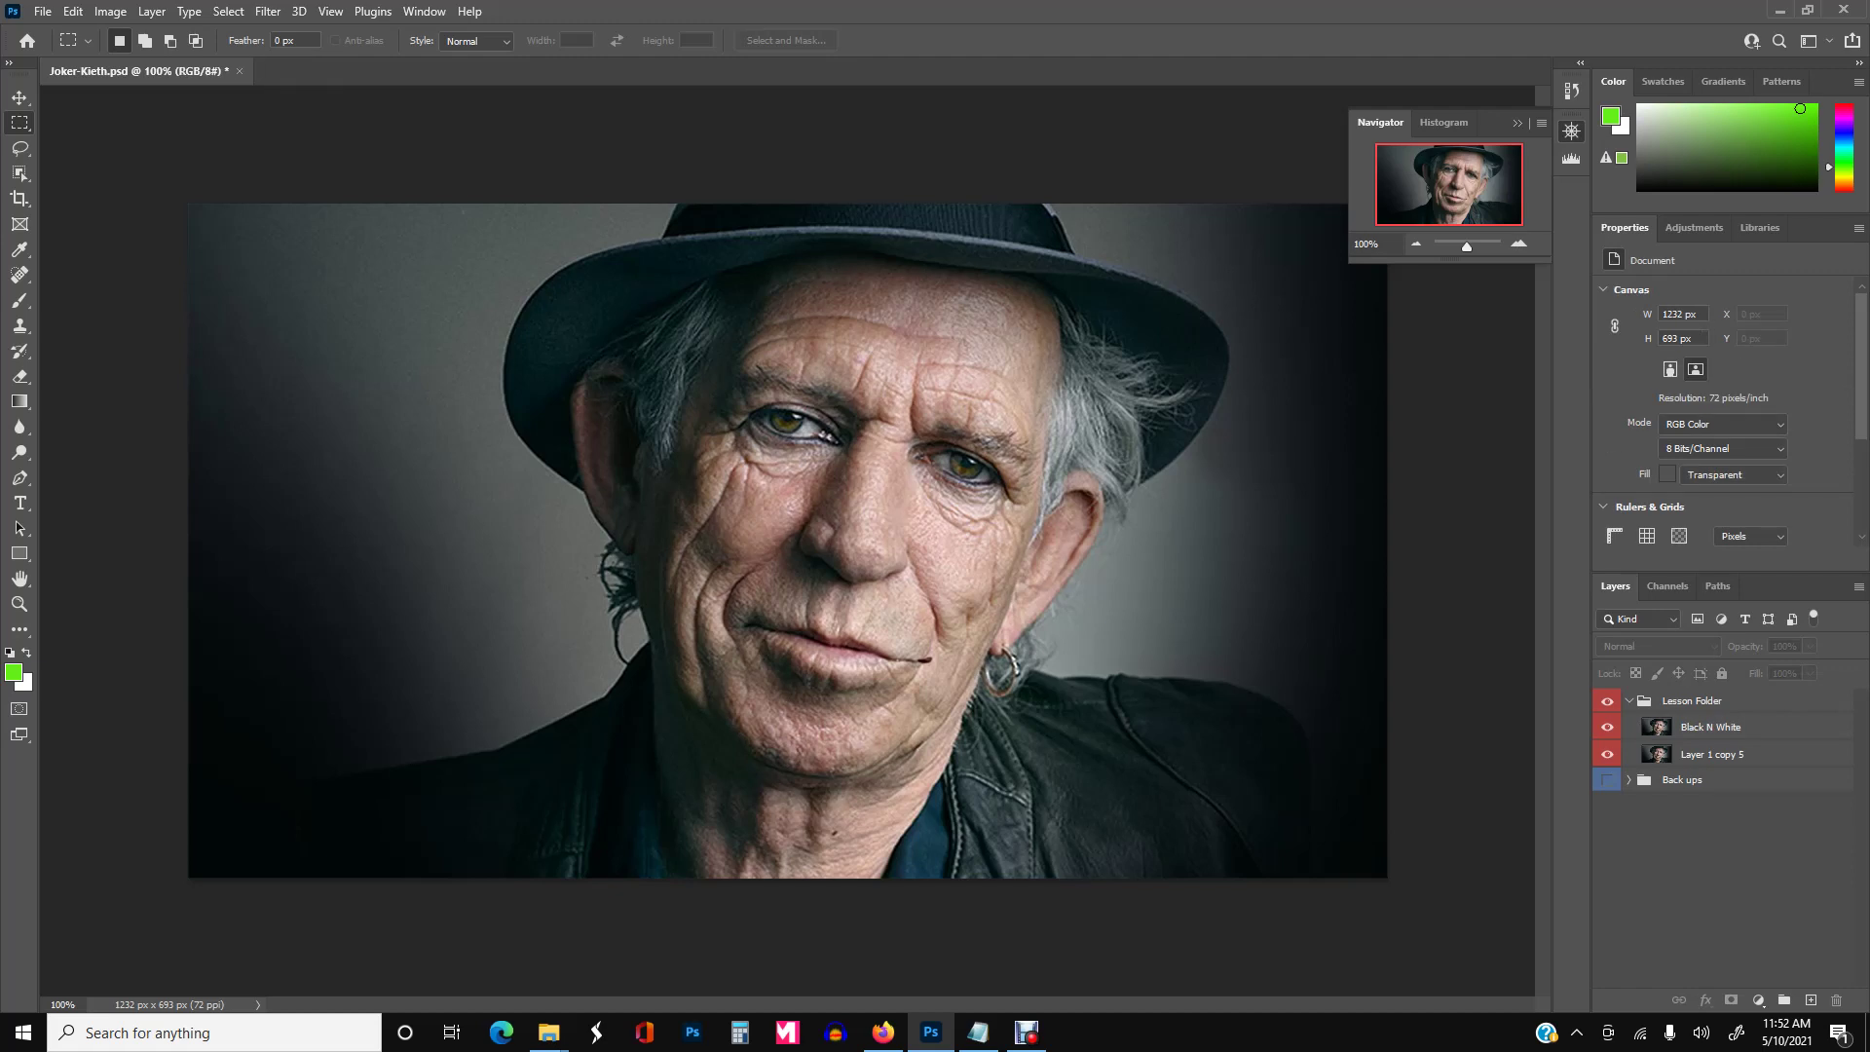
Step: Apply a Black & White adjustment to the Black N White layer with Reds 198, Greens 77, Cyans 115 and Blues 87
click(1722, 728)
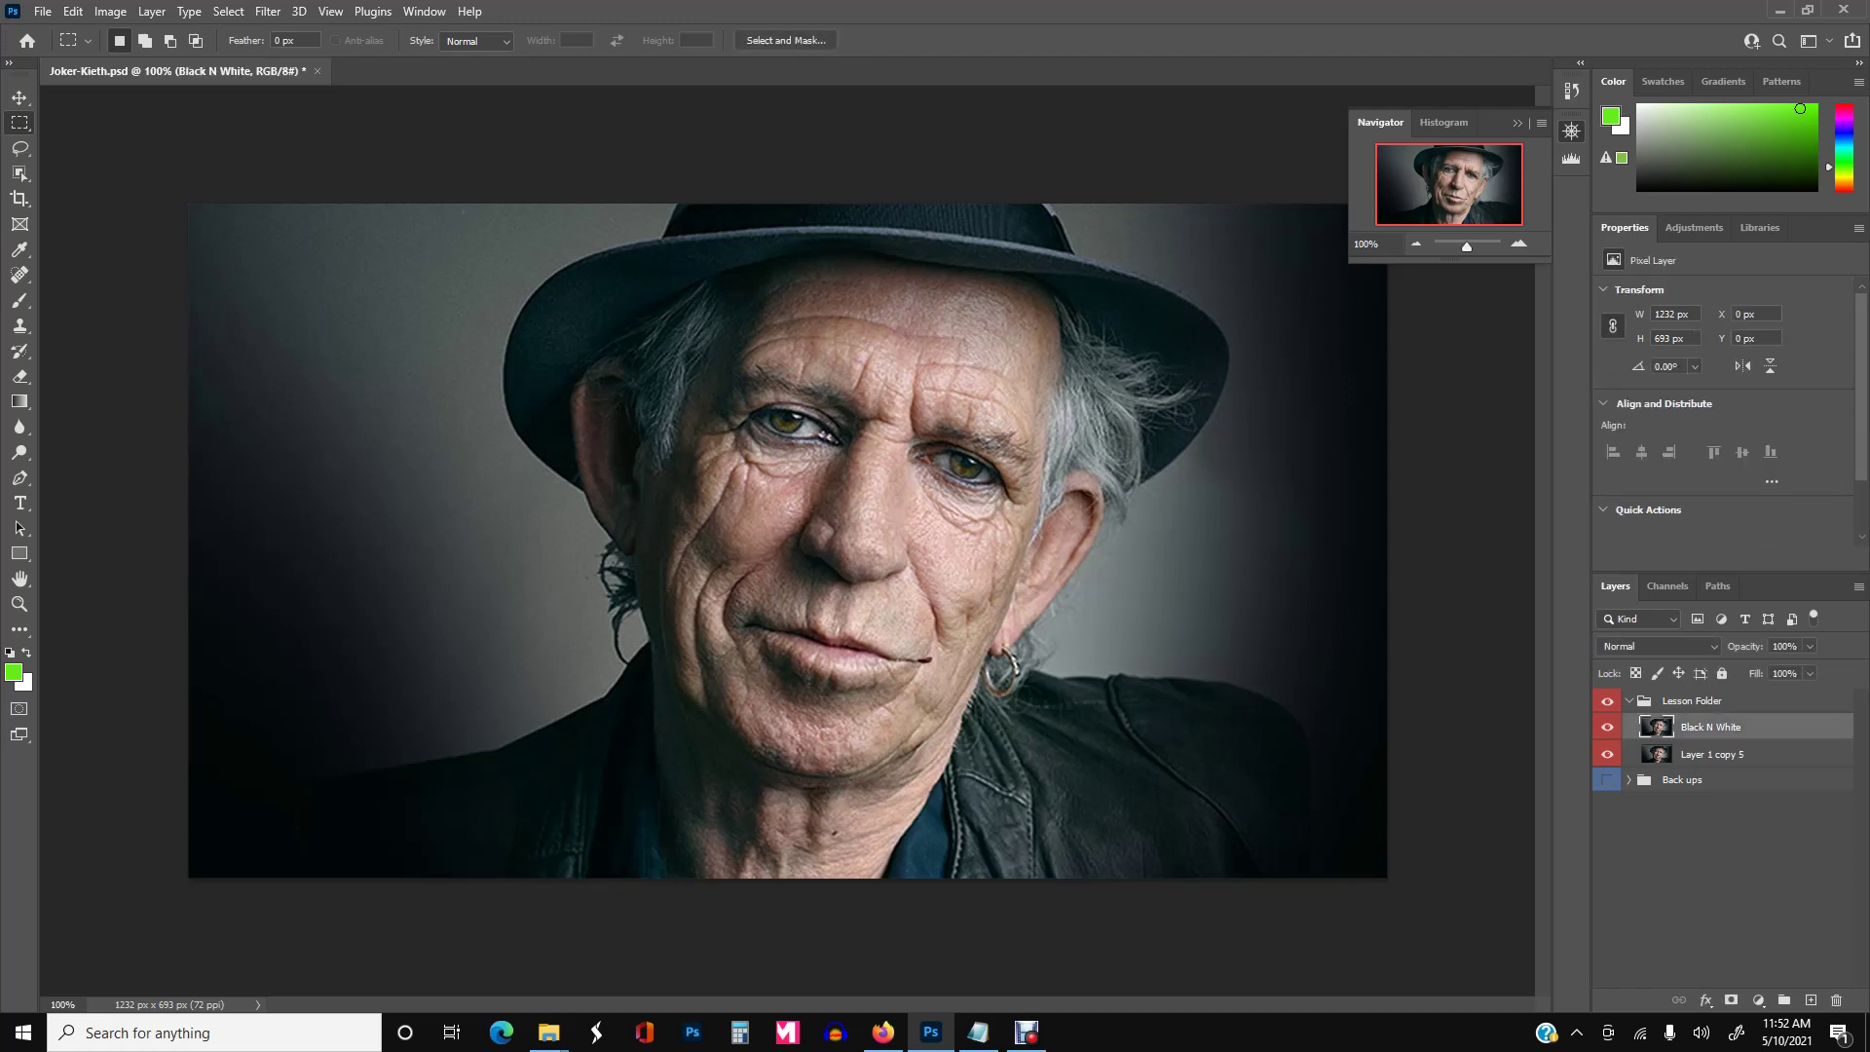
click(110, 11)
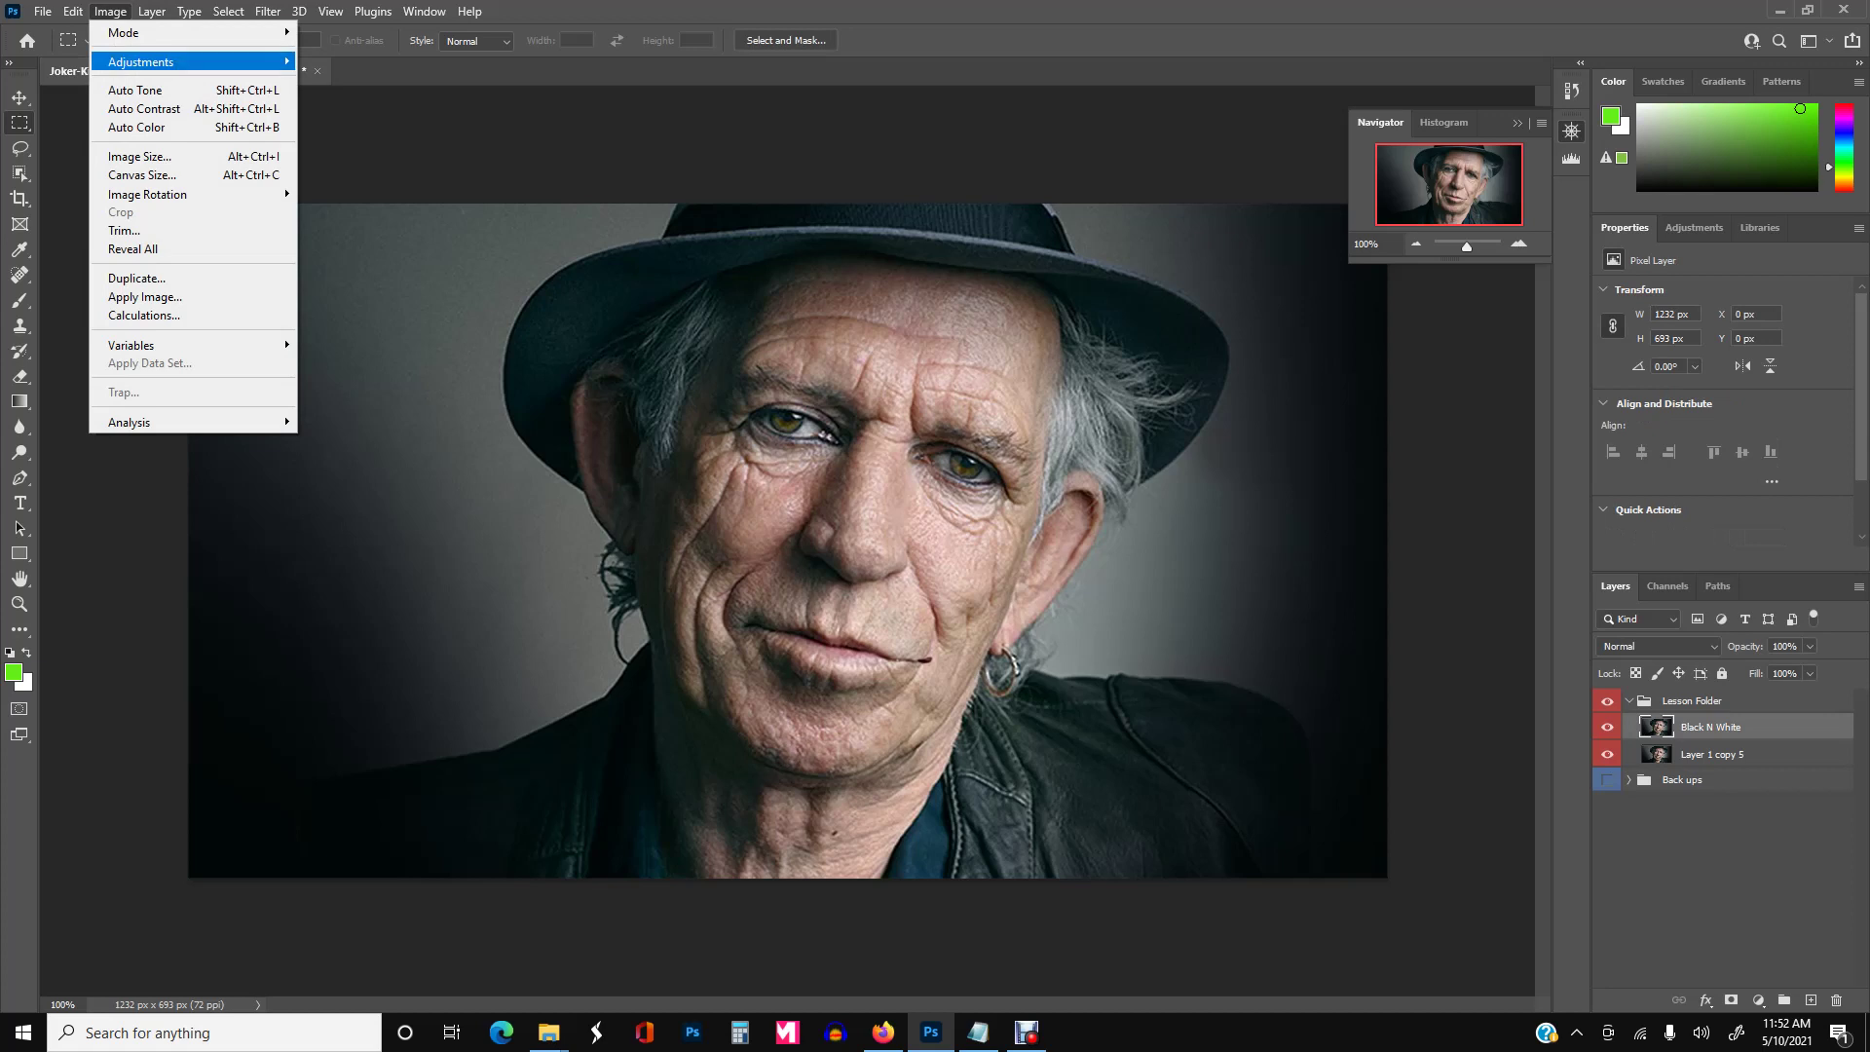
mouse_move(141, 62)
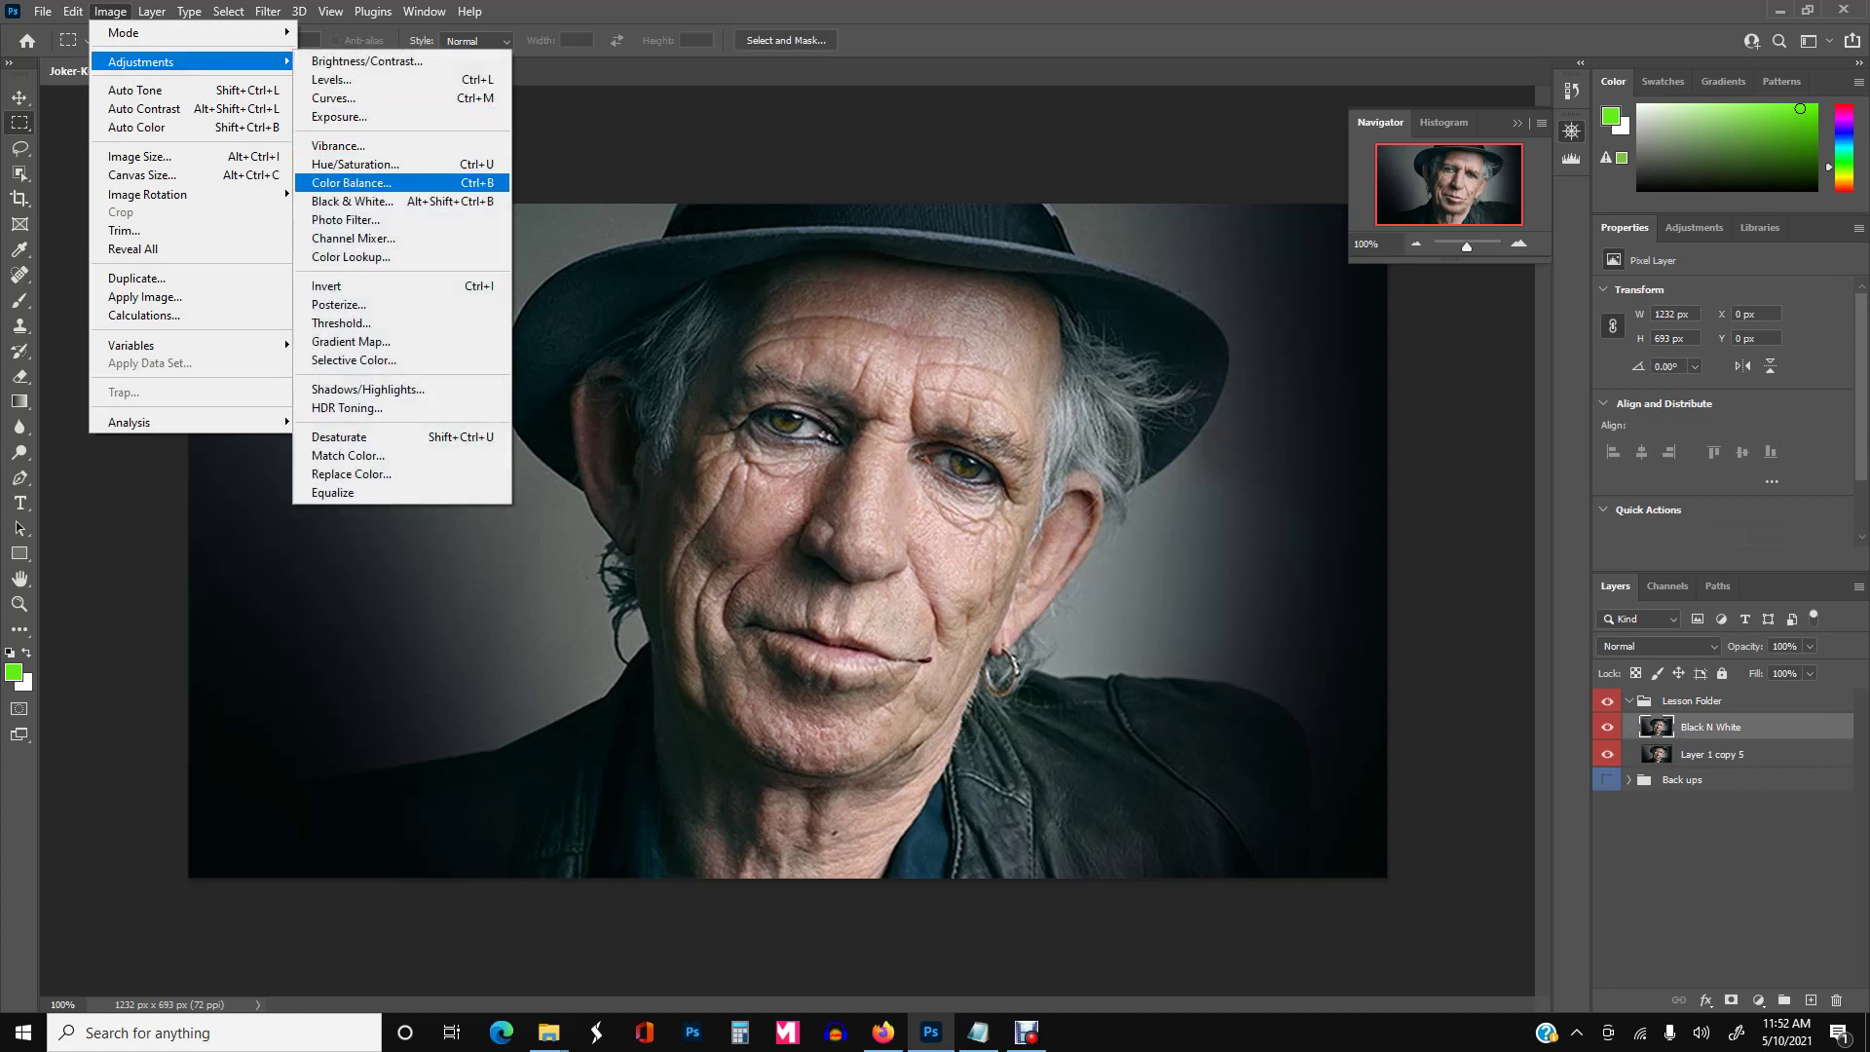
click(352, 200)
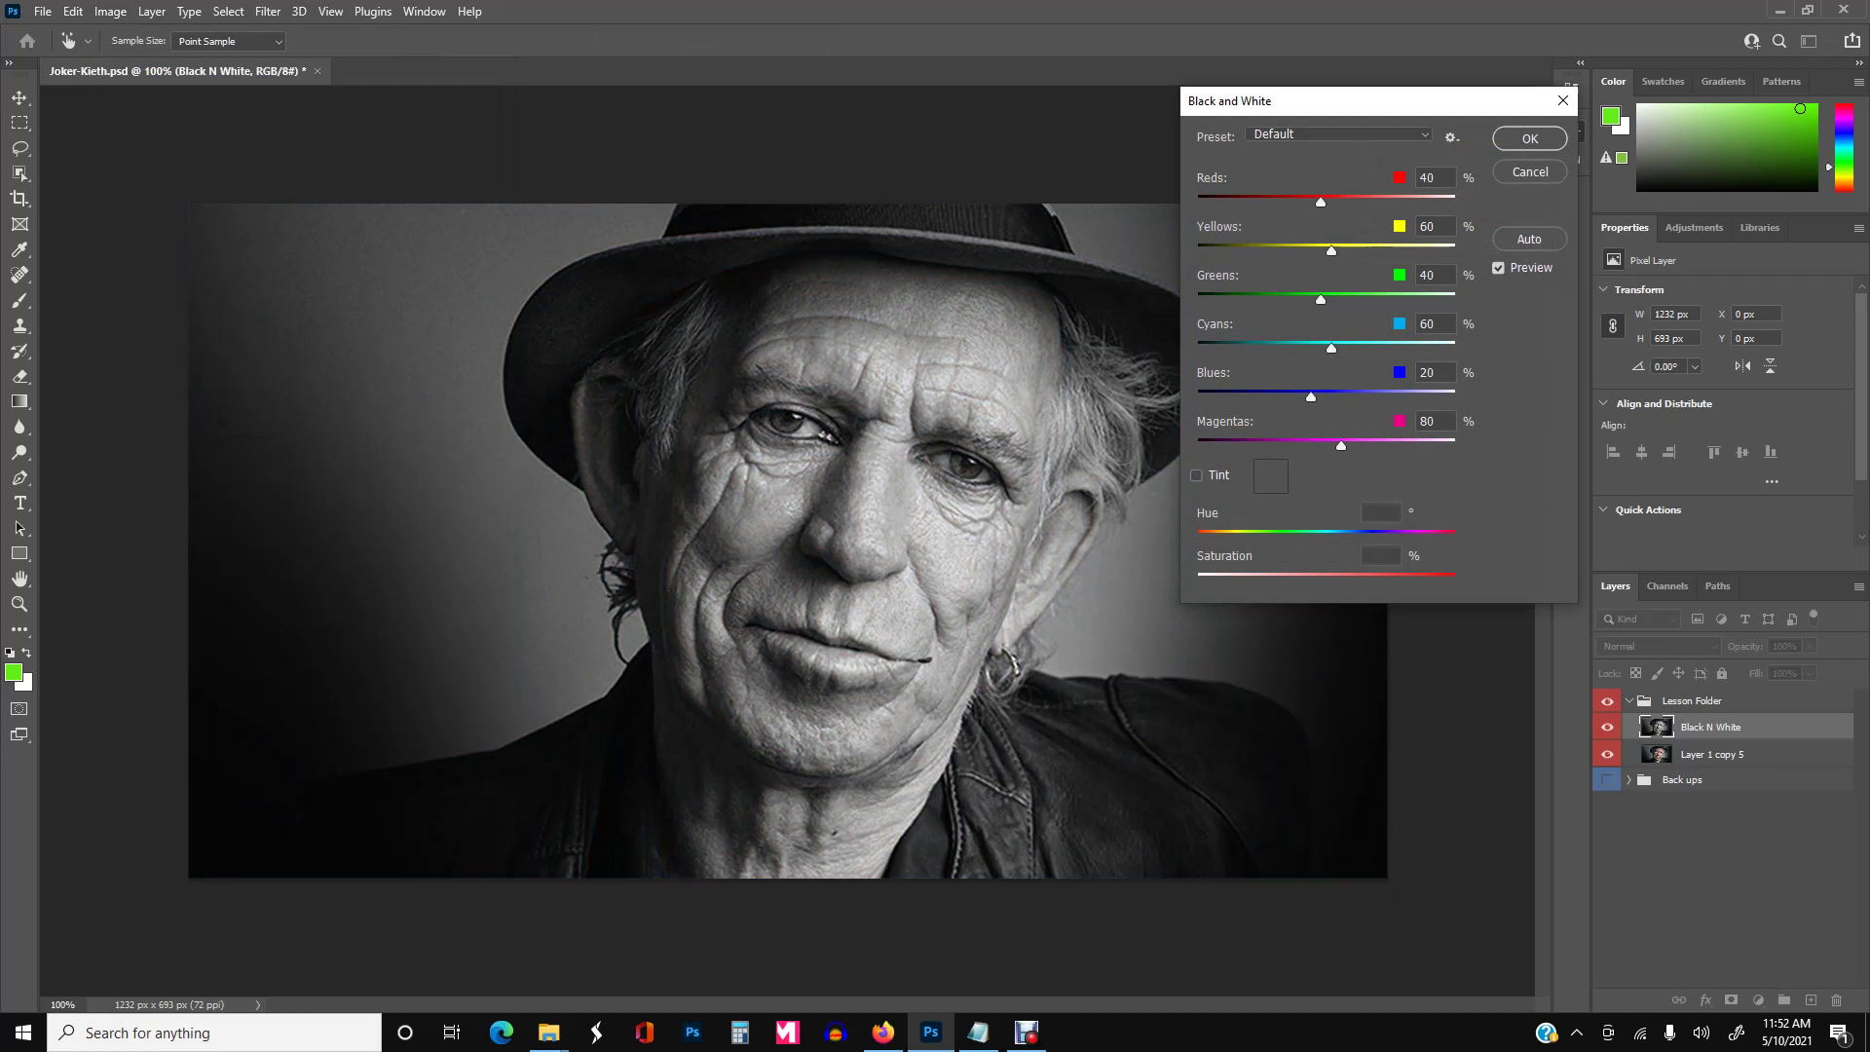
drag(1320, 203, 1381, 203)
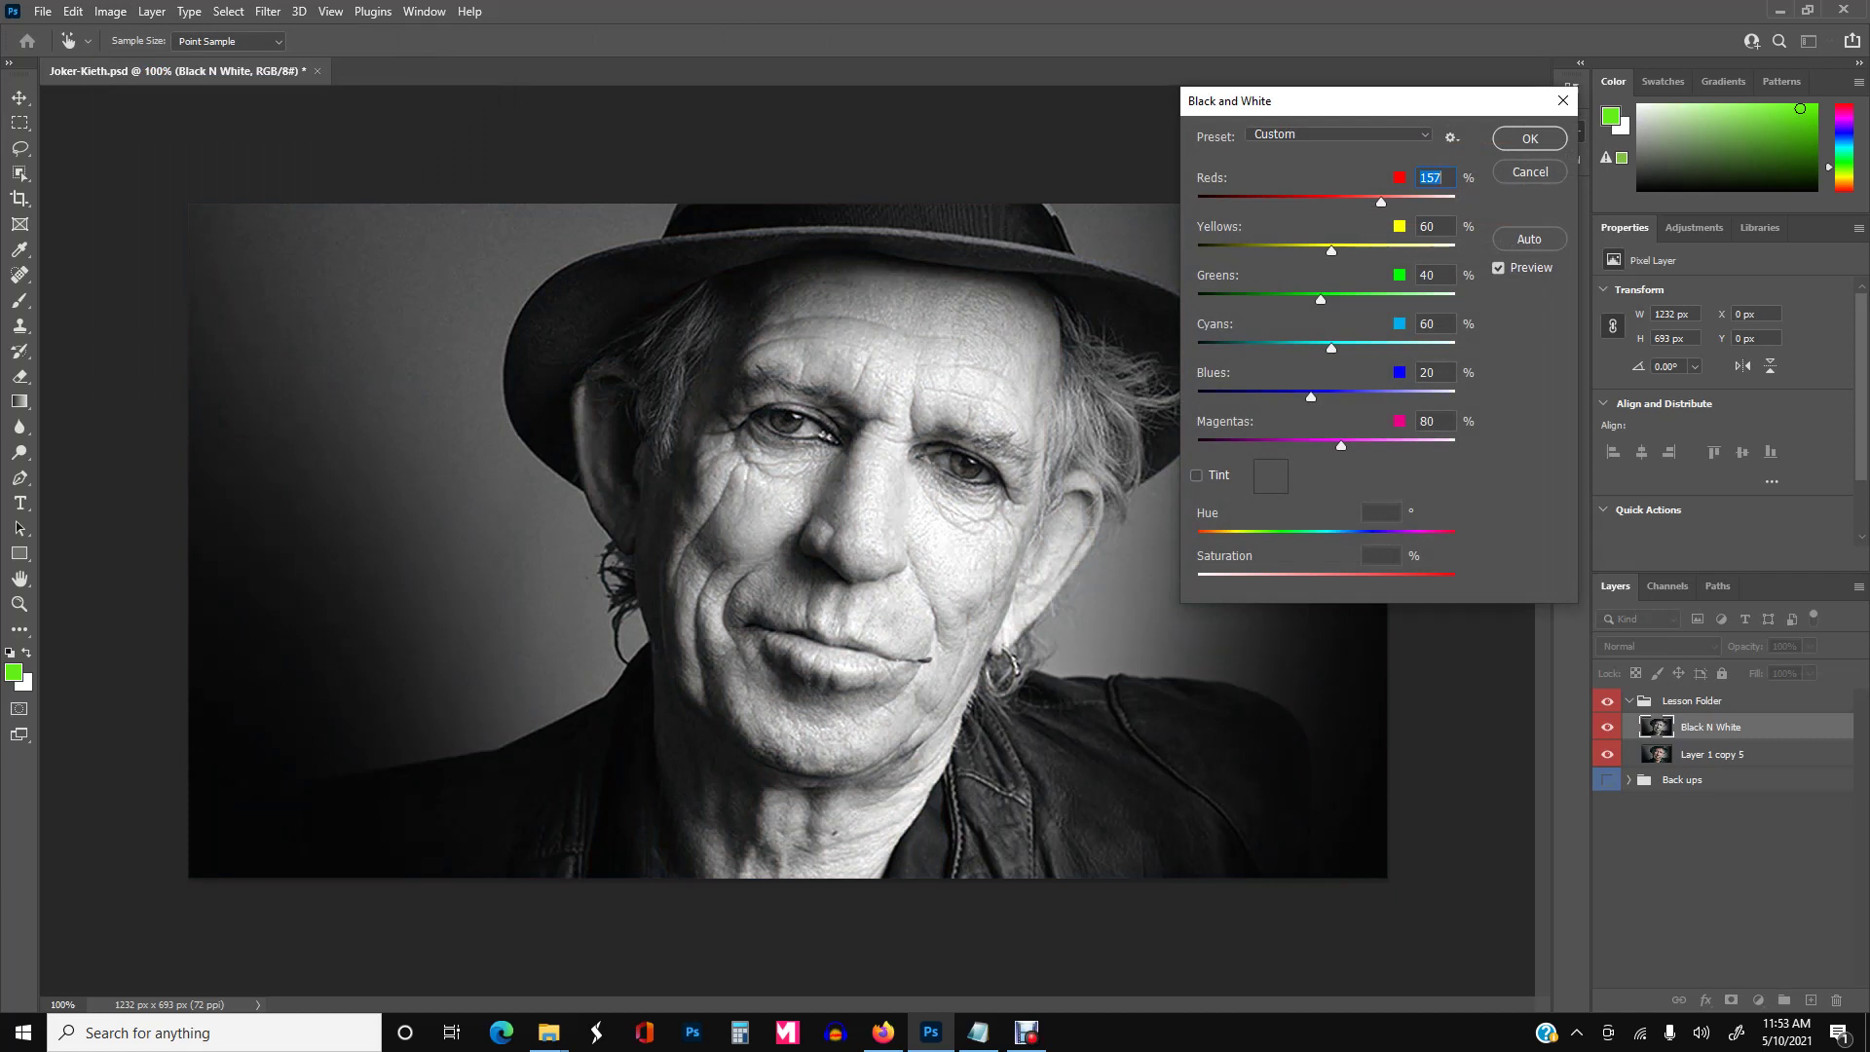
mouse_move(1320, 300)
mouse_down()
mouse_move(1378, 300)
mouse_move(1340, 300)
mouse_up()
drag(1400, 203, 1403, 202)
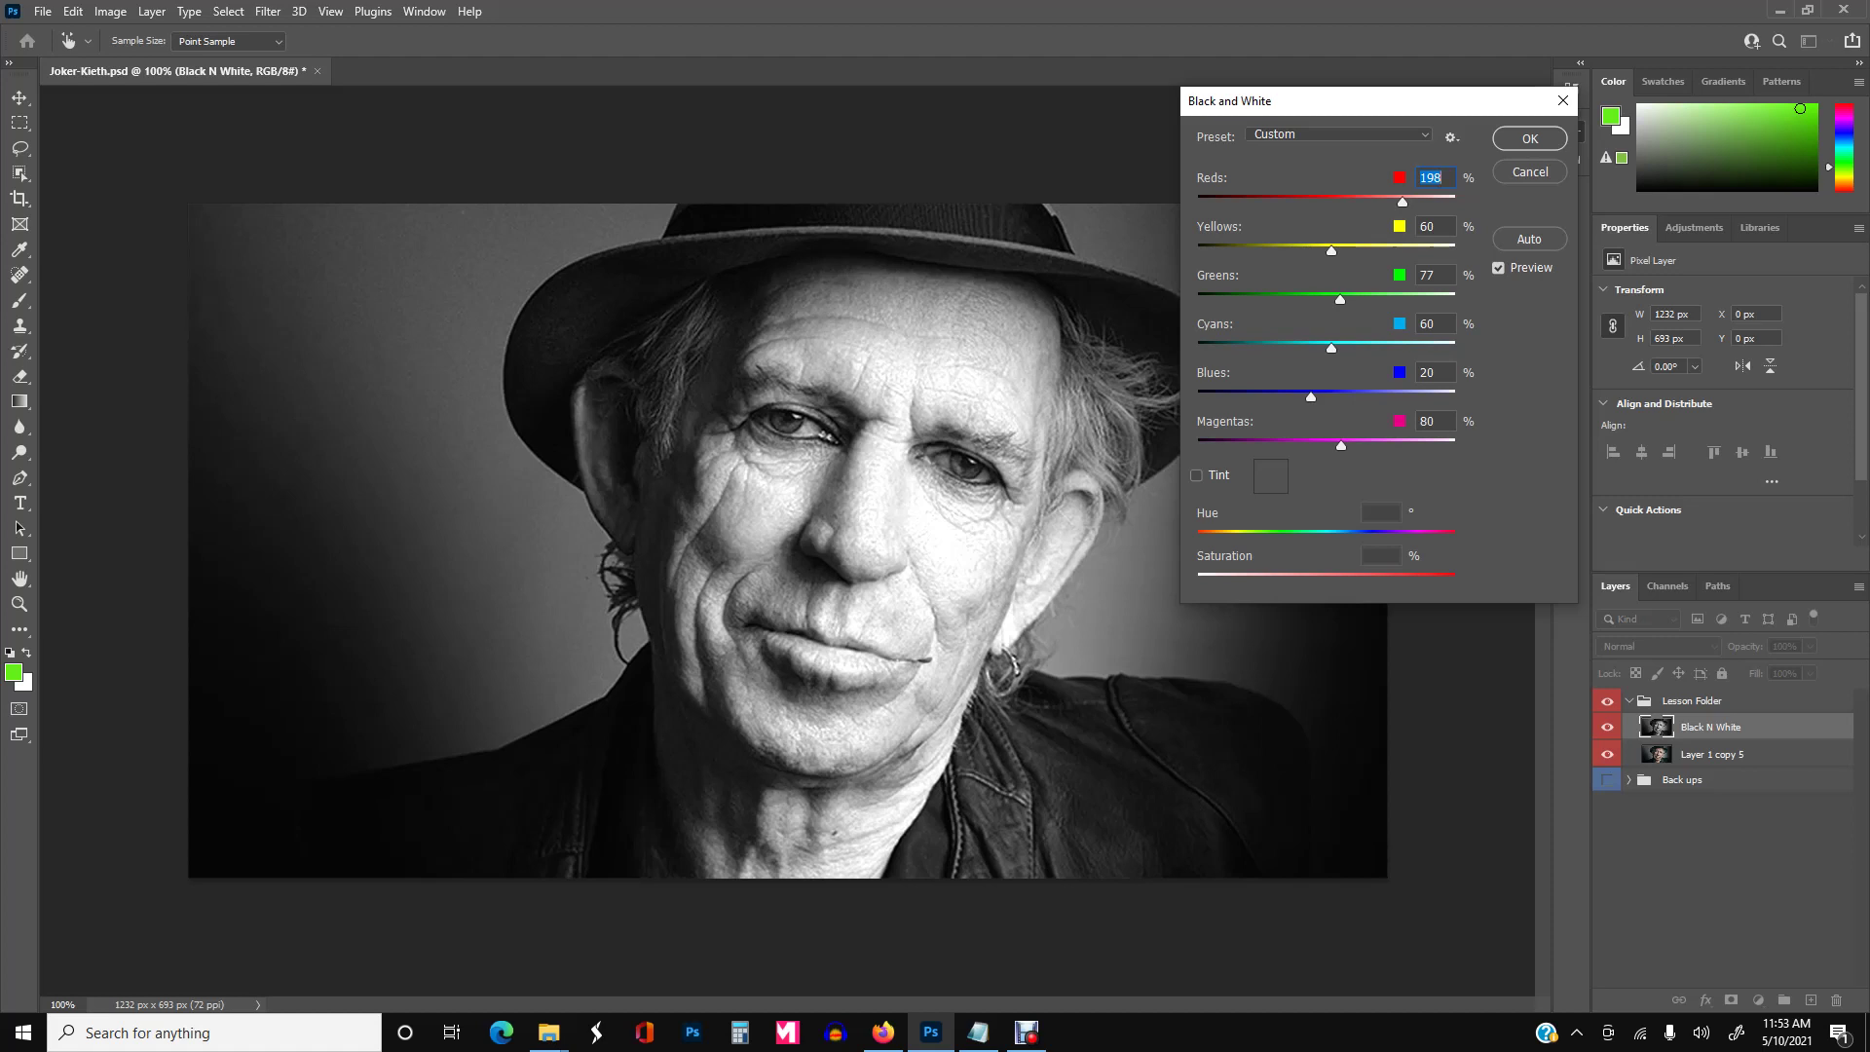
drag(1331, 348, 1360, 349)
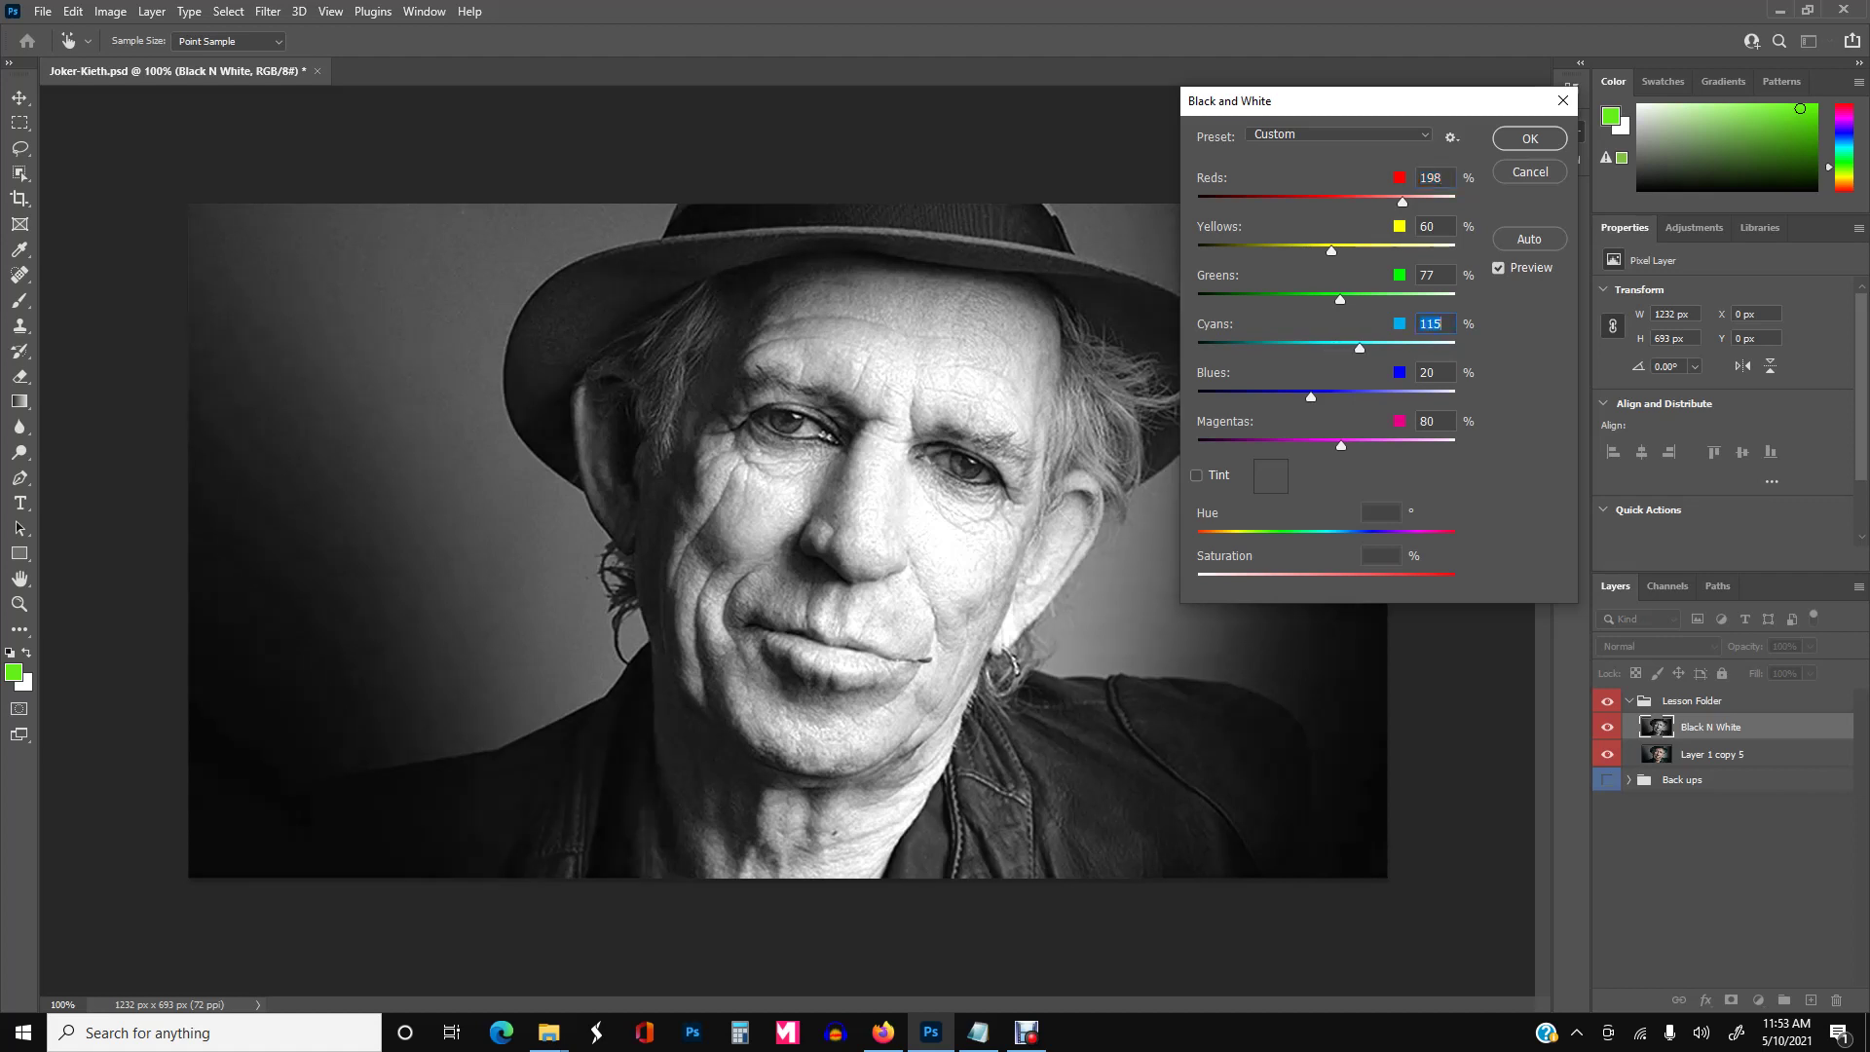
drag(1311, 397, 1345, 397)
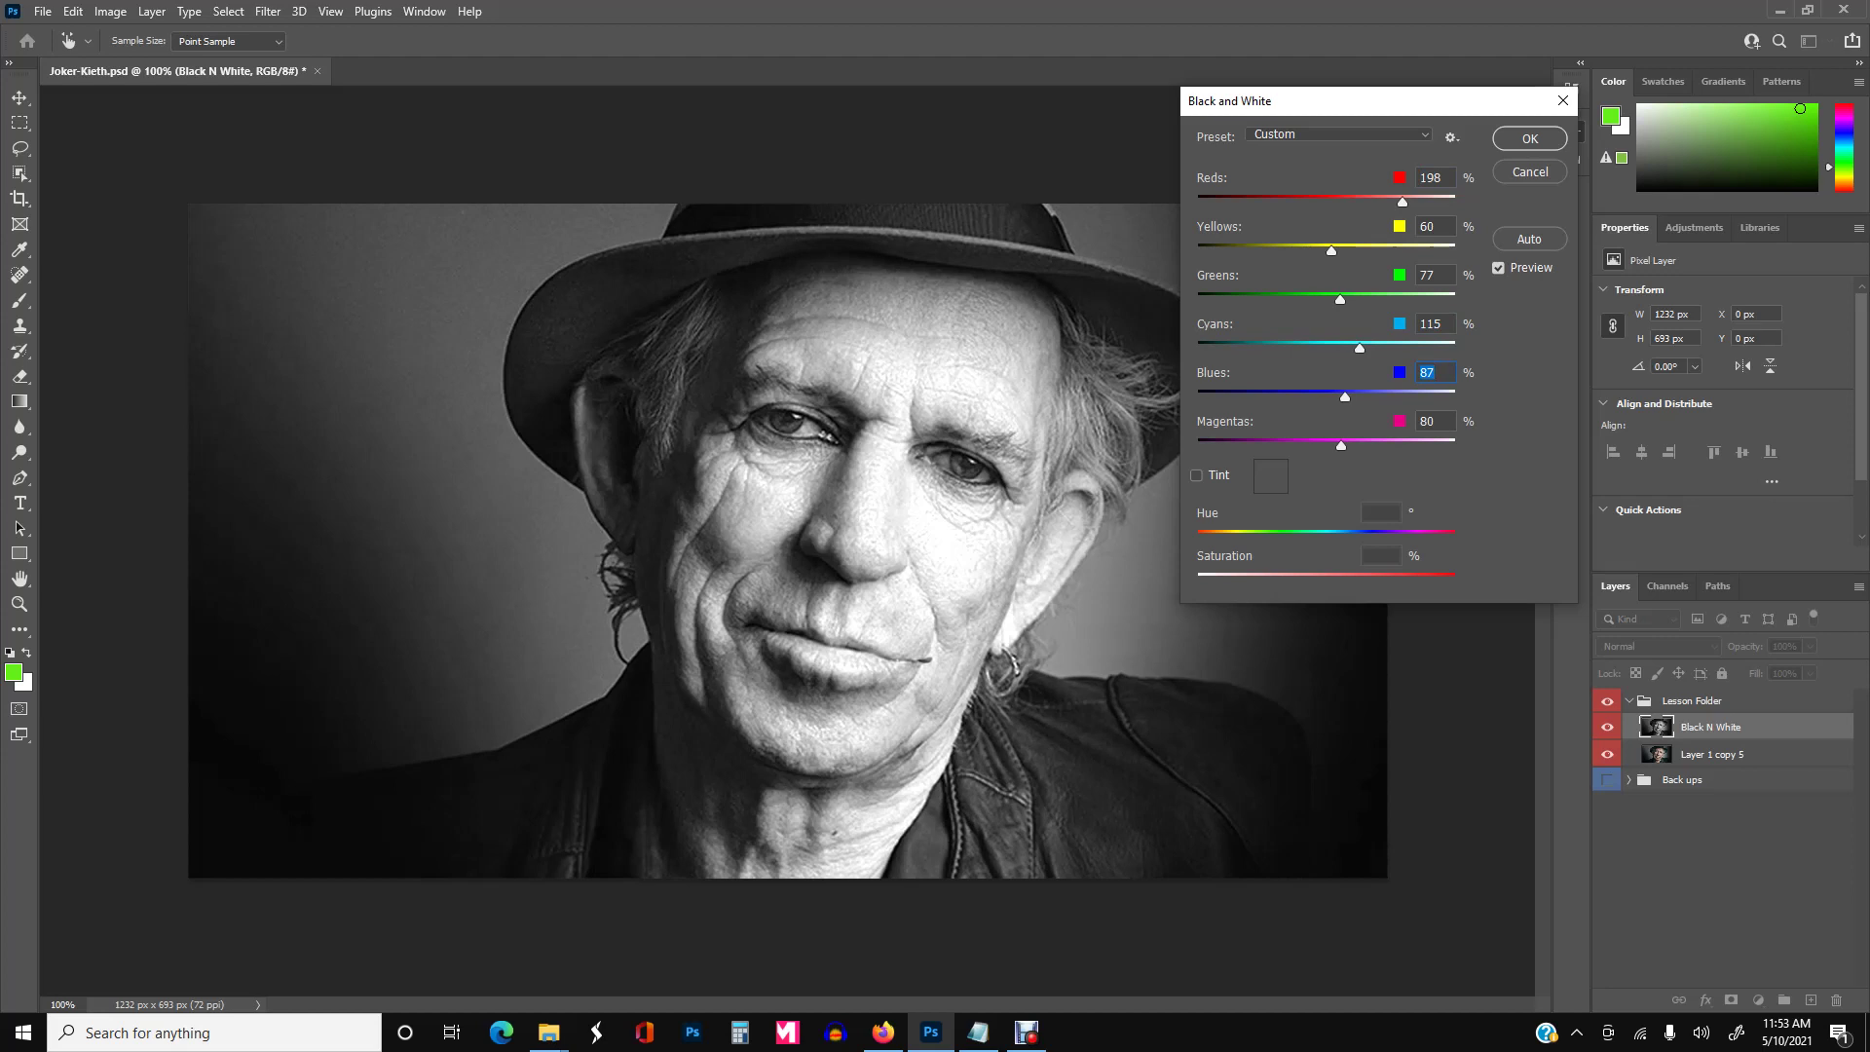
key(Return)
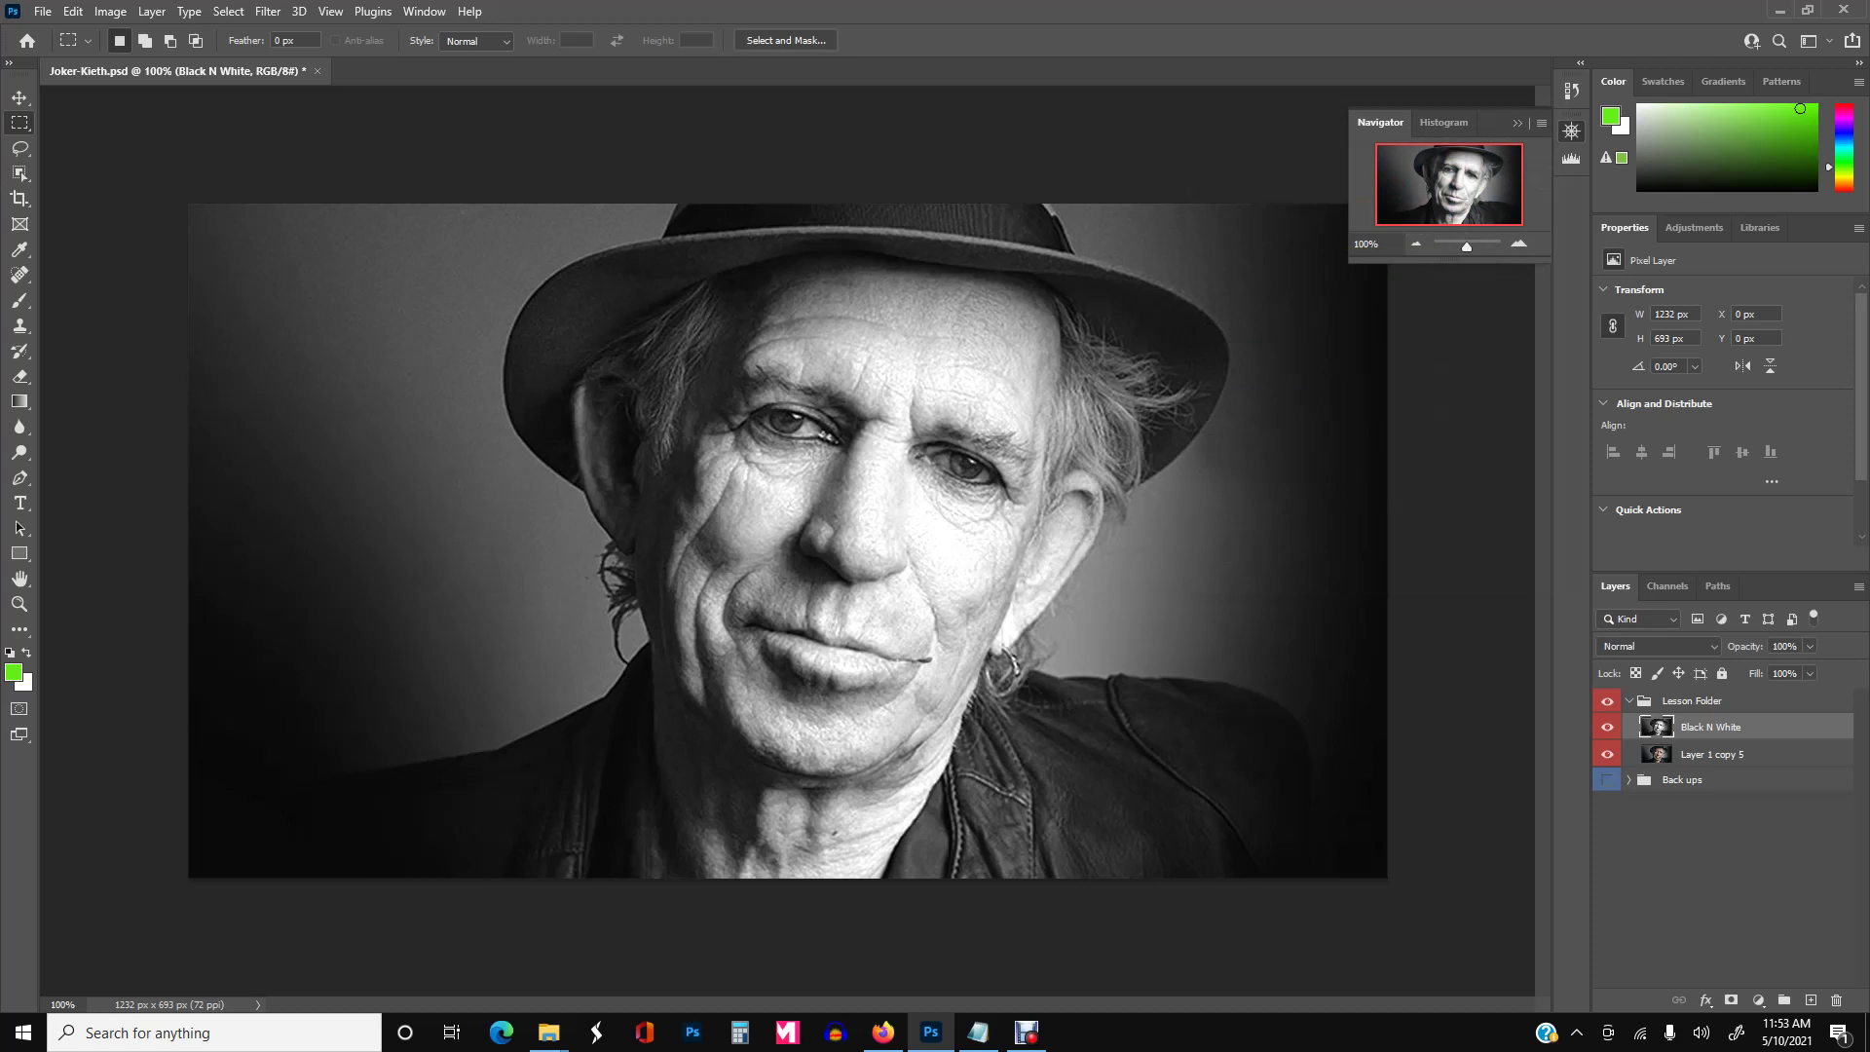
Step: Delete everything outside a rectangle about 749 by 676 px around the head on the Black N White layer, and clear the selection
drag(498, 220, 1228, 879)
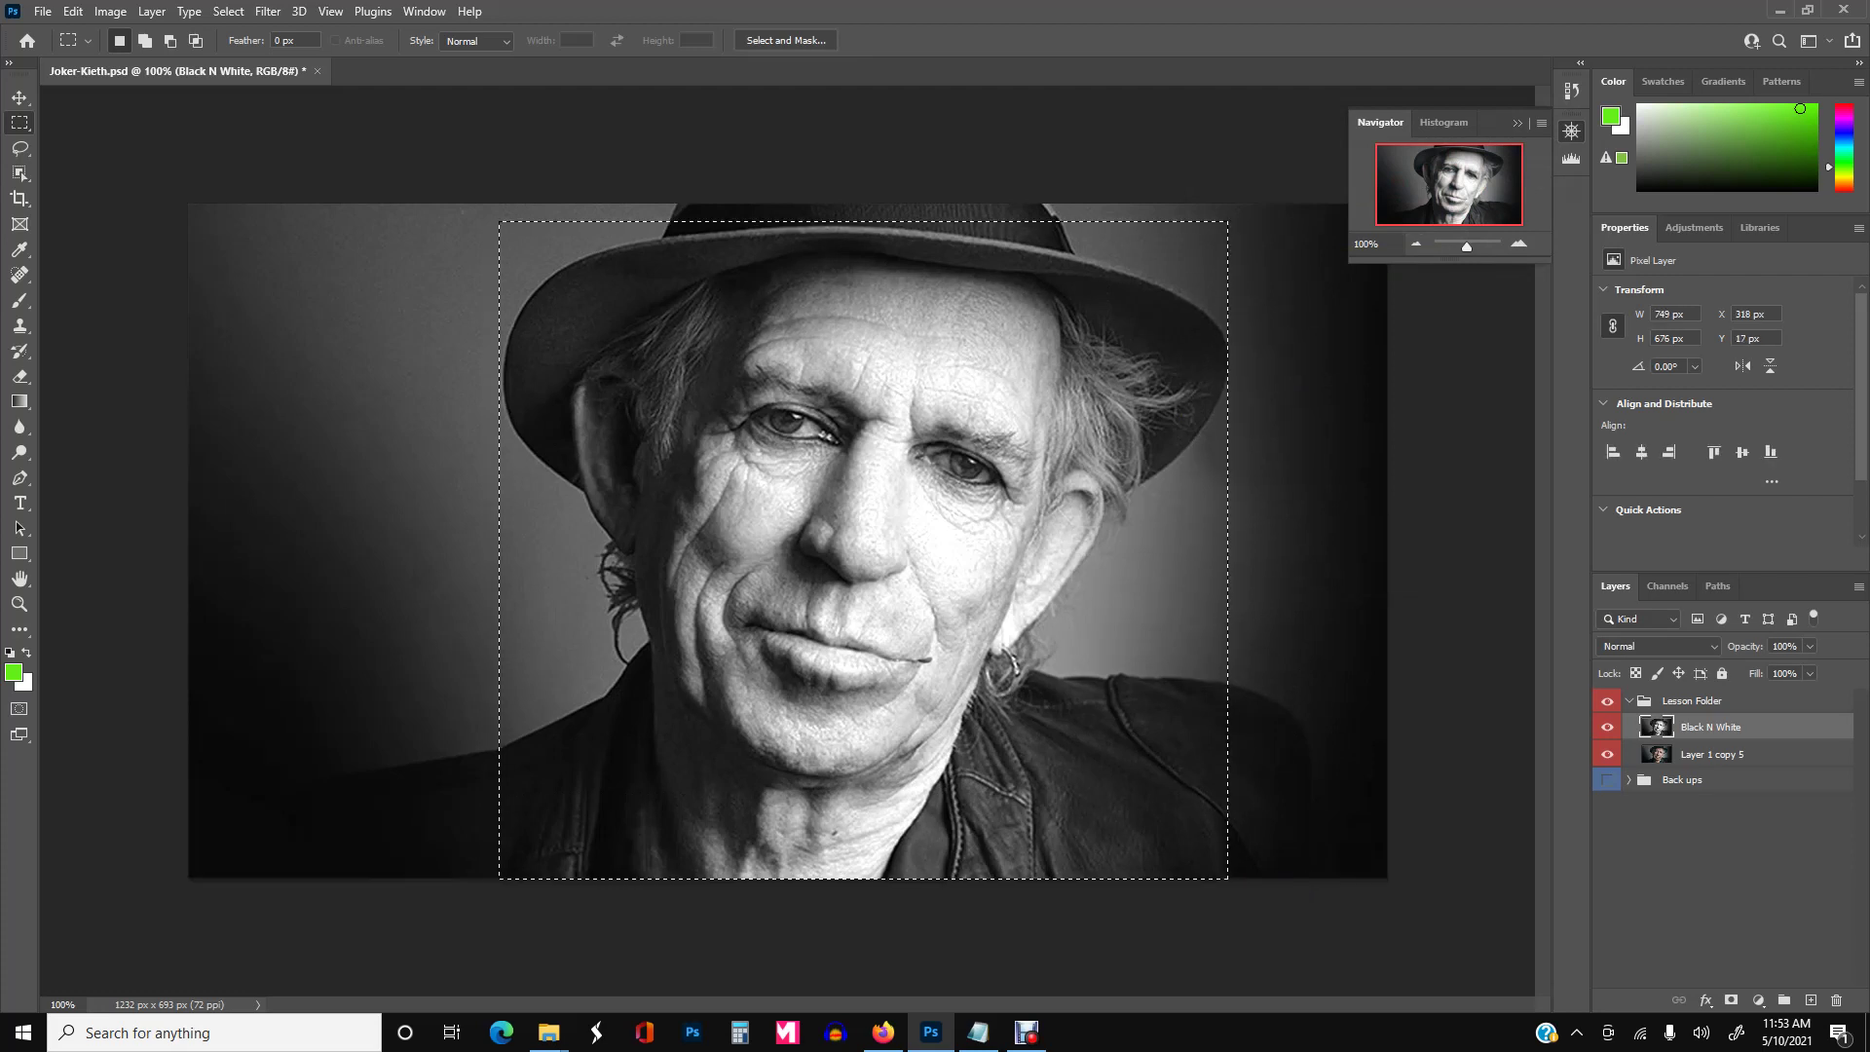
right_click(930, 496)
click(987, 524)
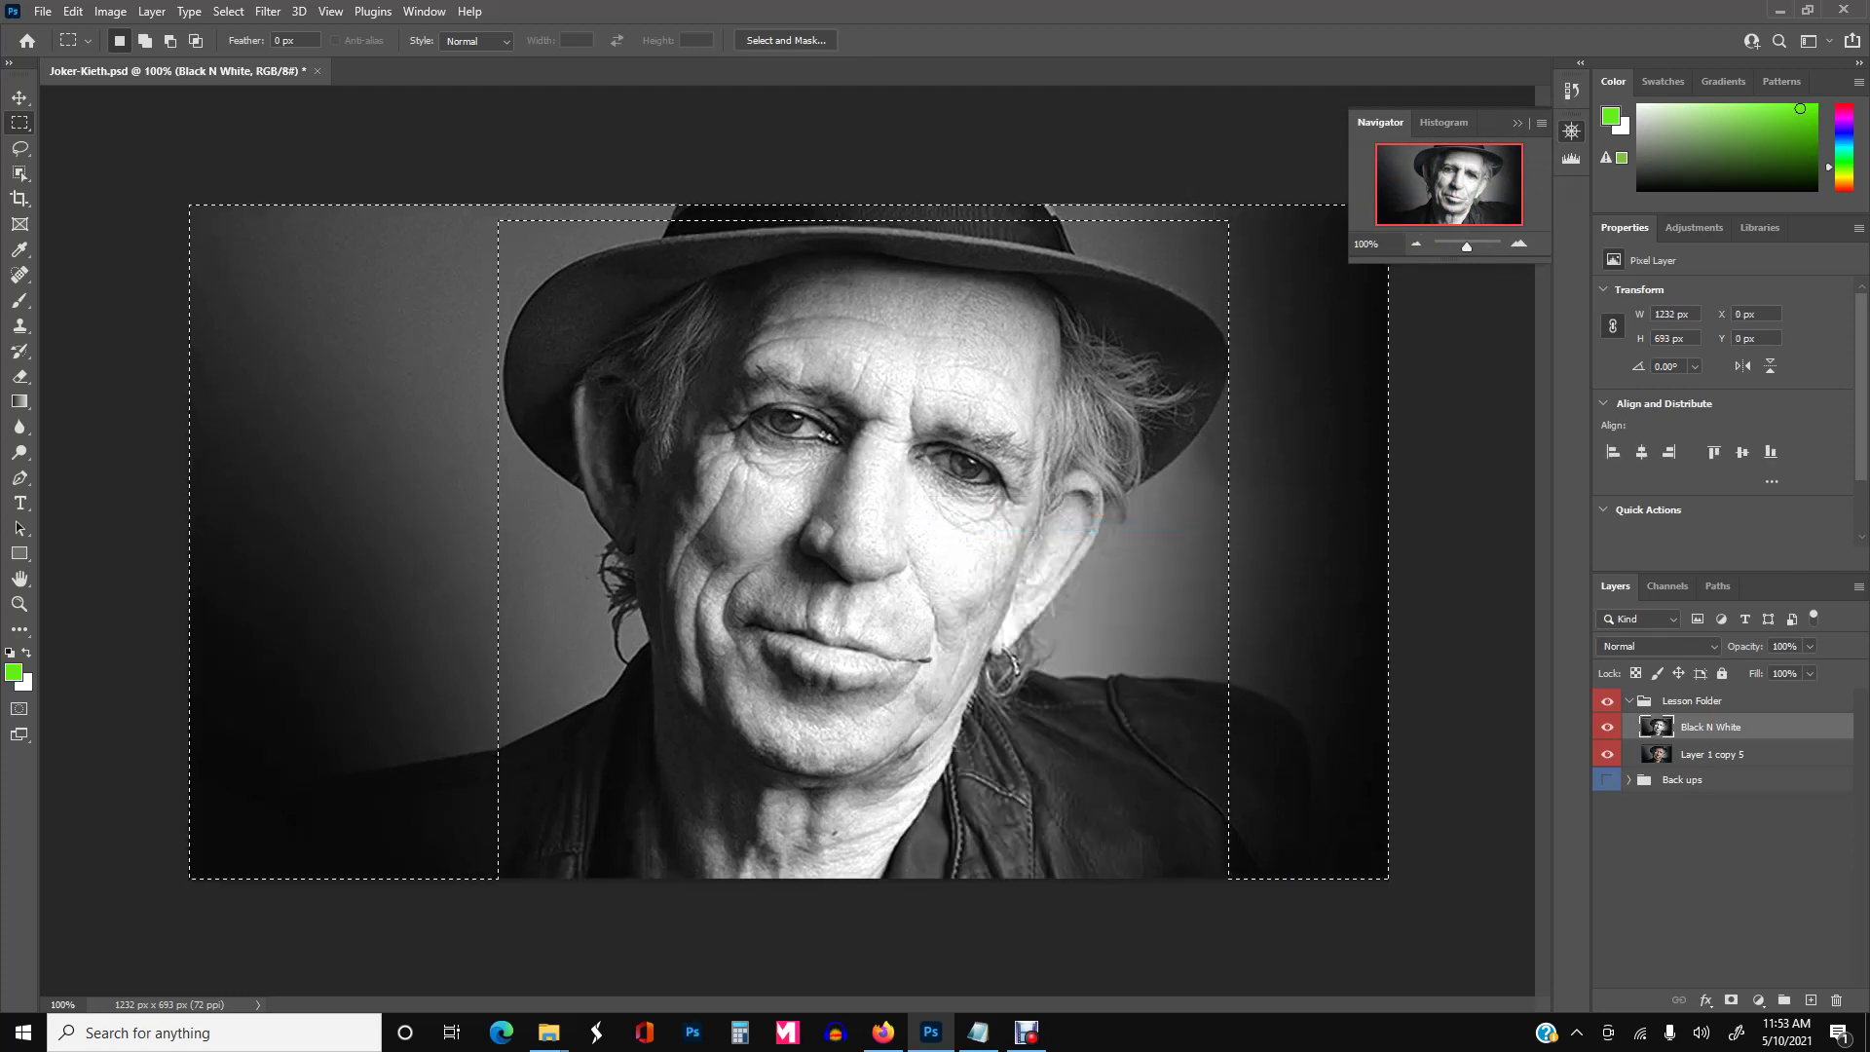
key(Delete)
right_click(1032, 447)
click(1066, 458)
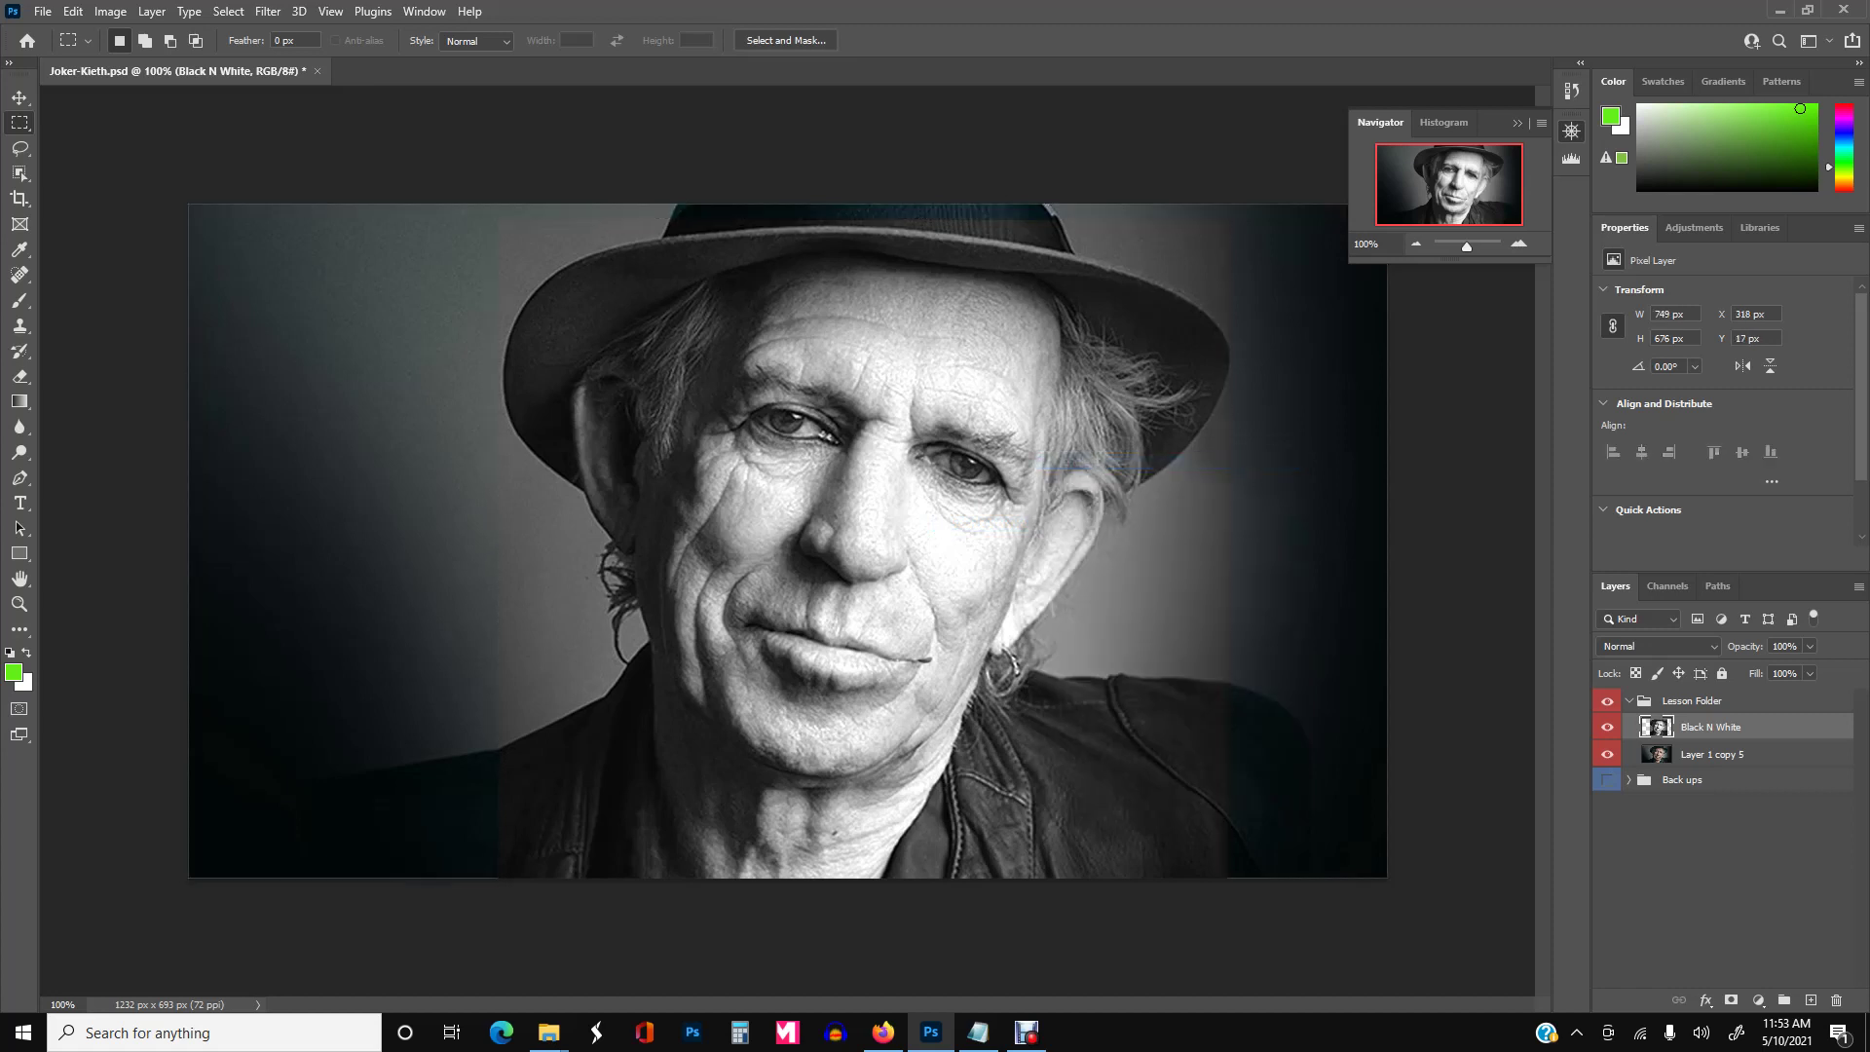
Step: Erase the hat, background, jacket, hair, ears and earring from the Black N White layer with a soft round eraser, keeping the face
key(e)
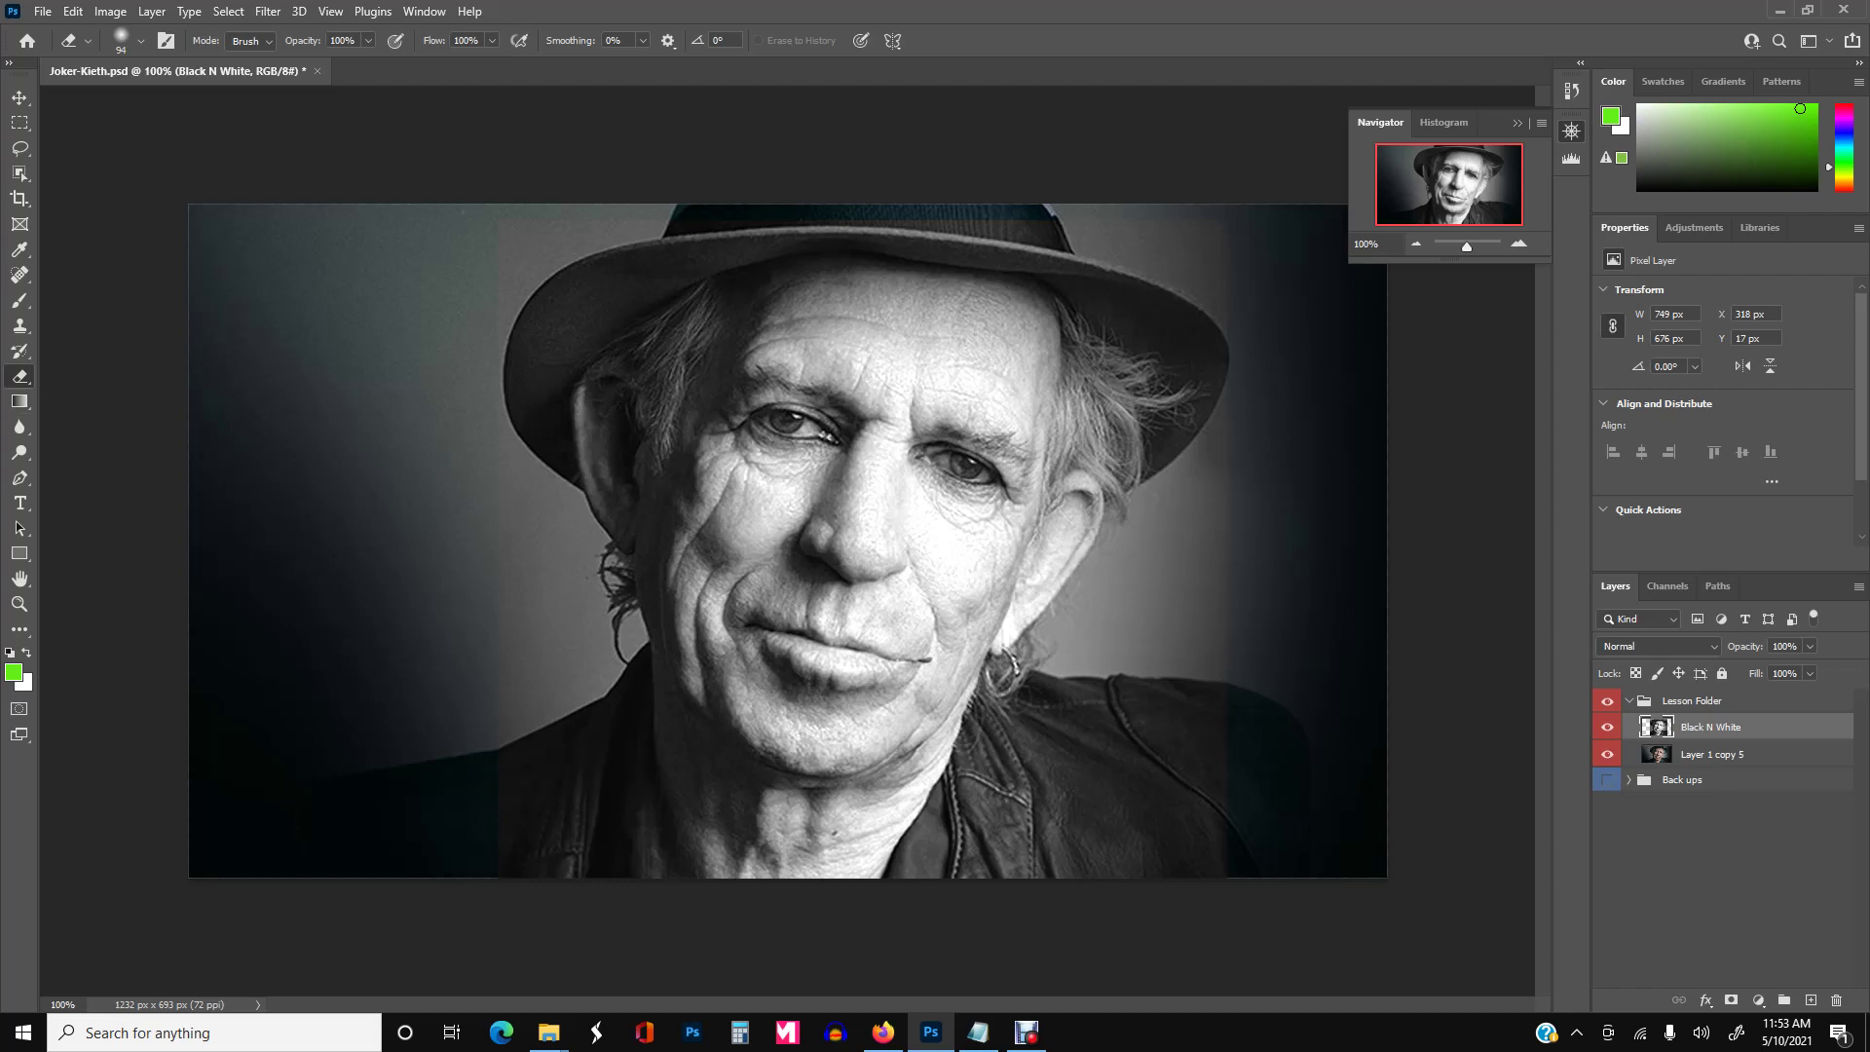
right_click(462, 295)
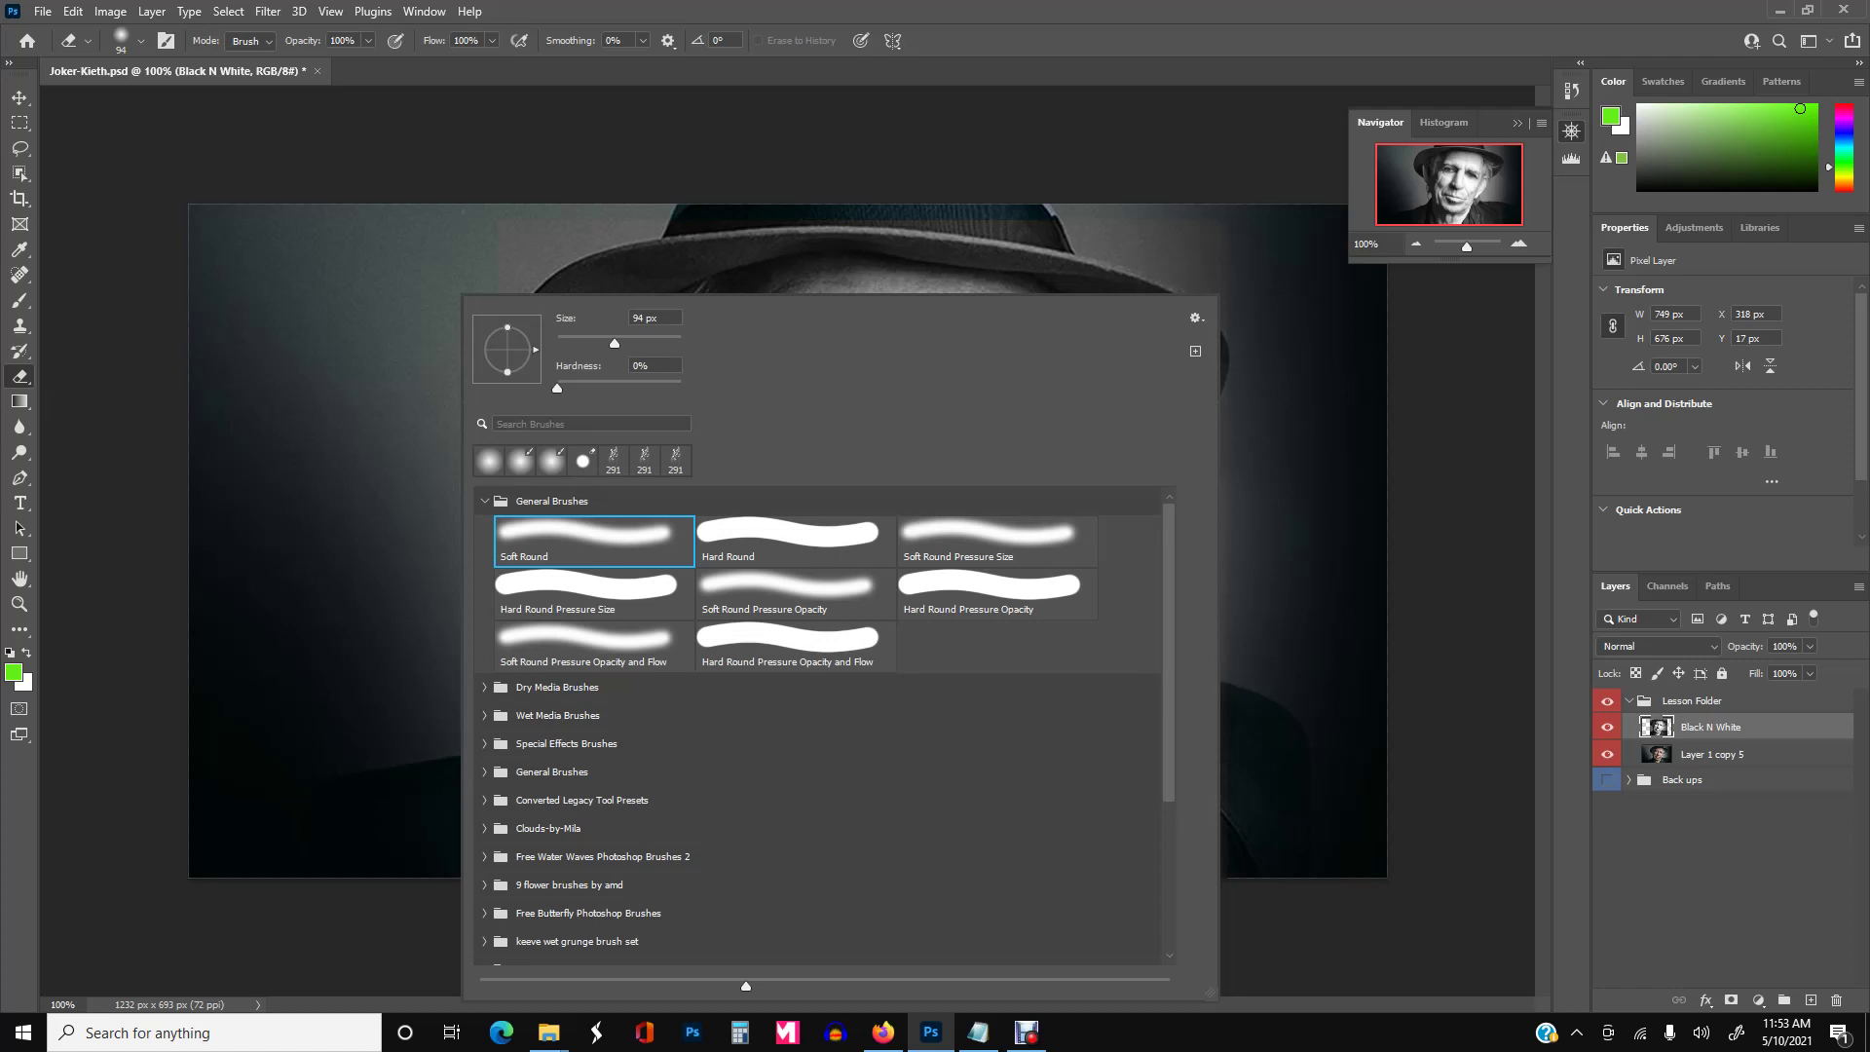
key(Escape)
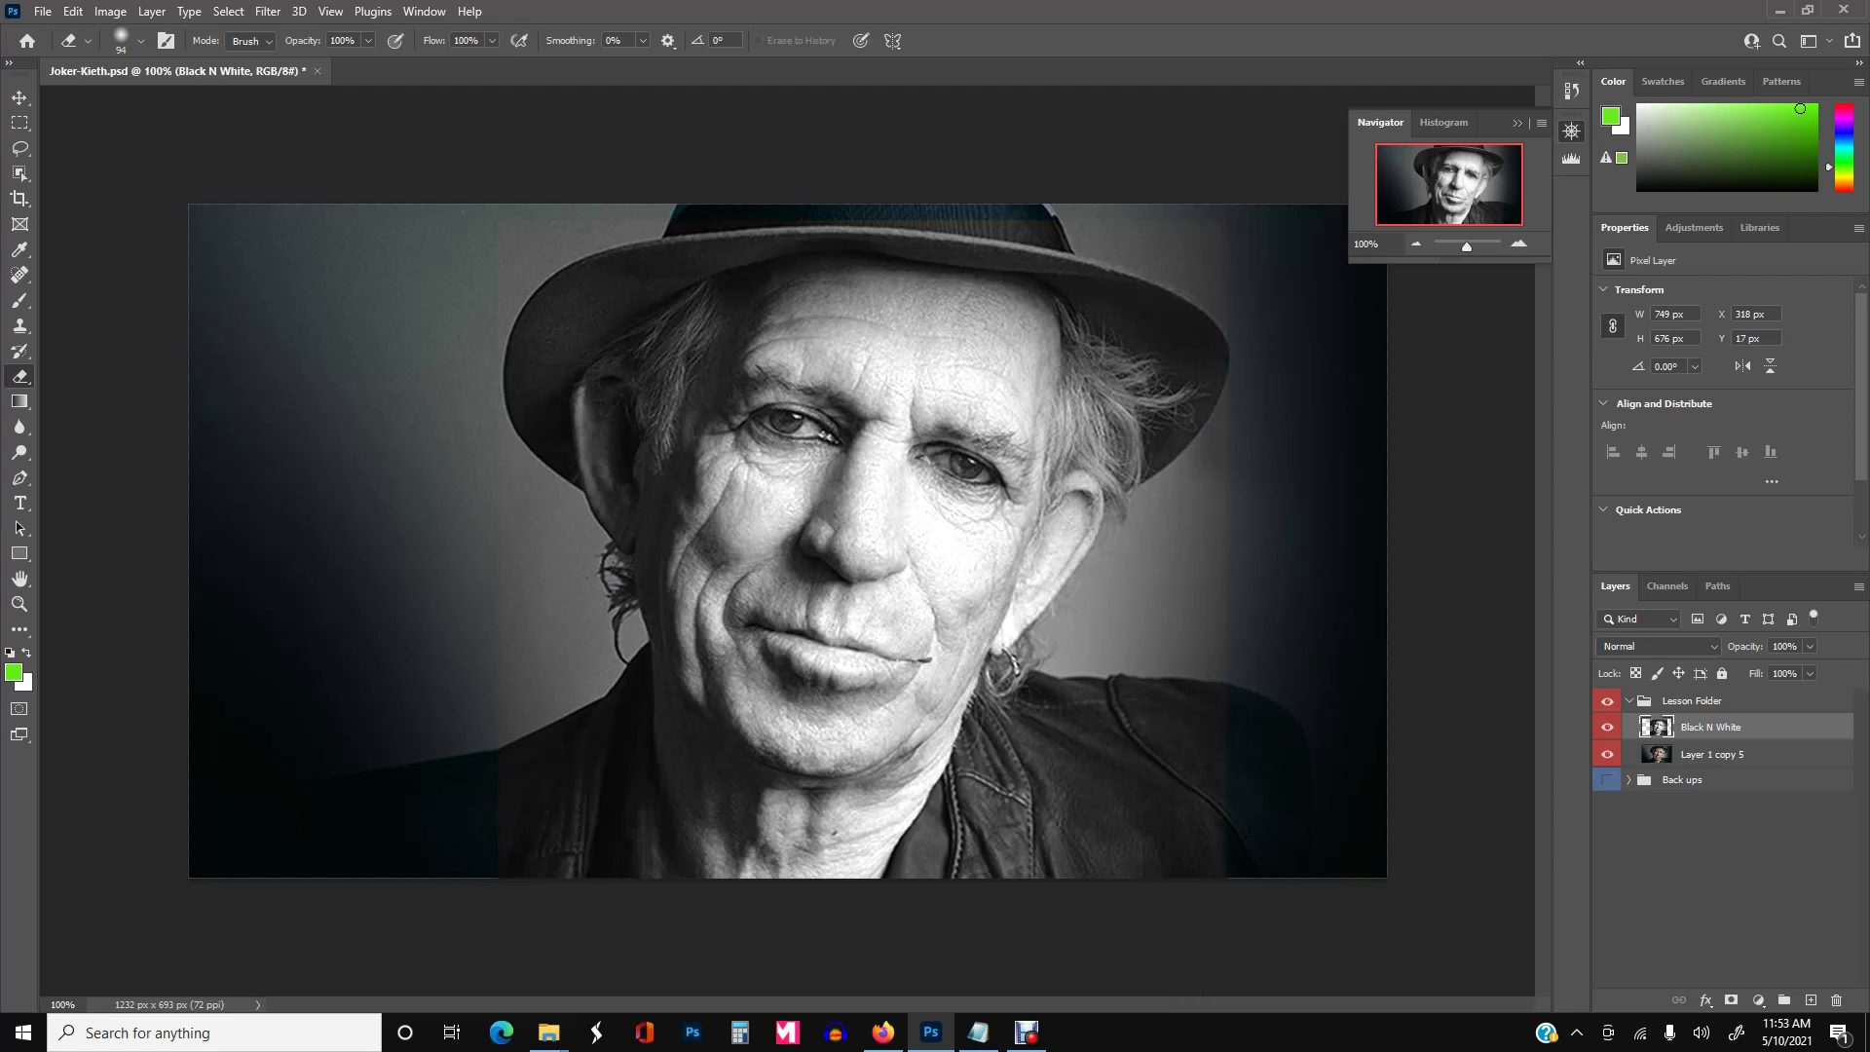
mouse_move(1176, 399)
mouse_down()
mouse_move(1161, 438)
mouse_move(1105, 462)
mouse_move(1120, 316)
mouse_move(1034, 234)
mouse_up()
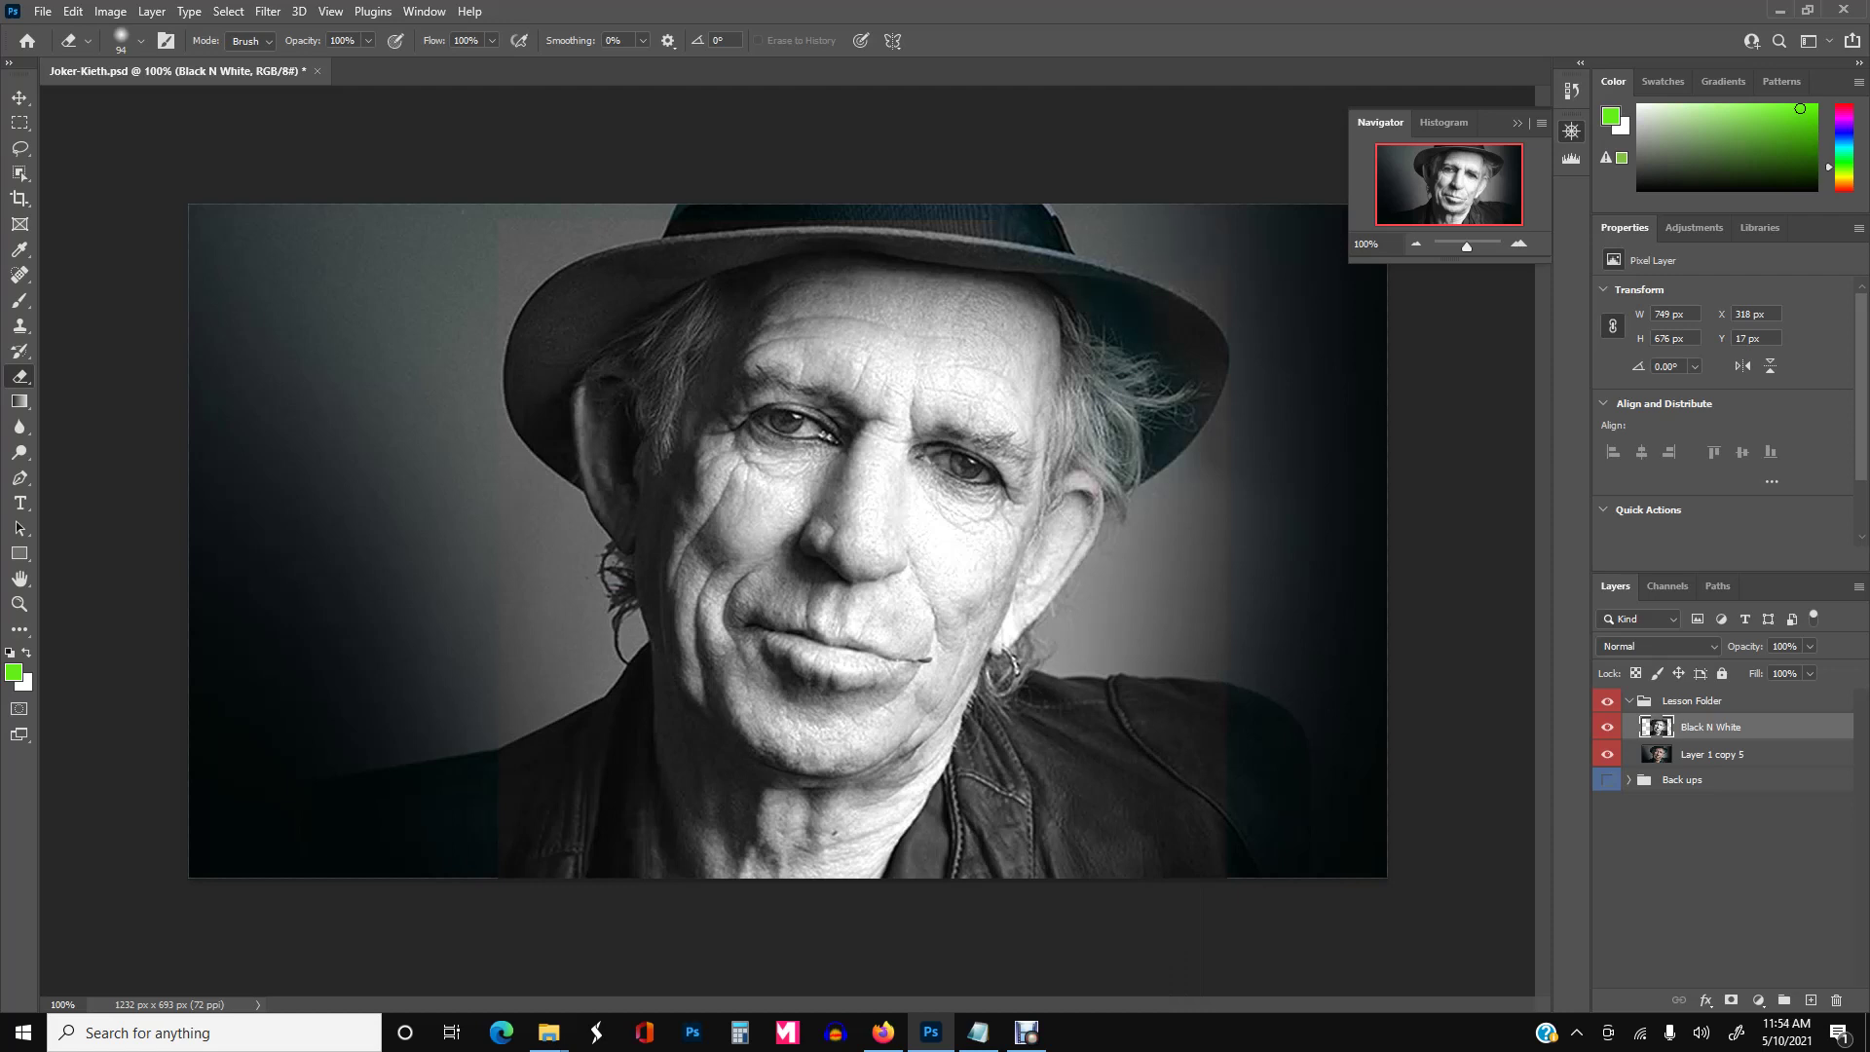
drag(1114, 507, 1060, 570)
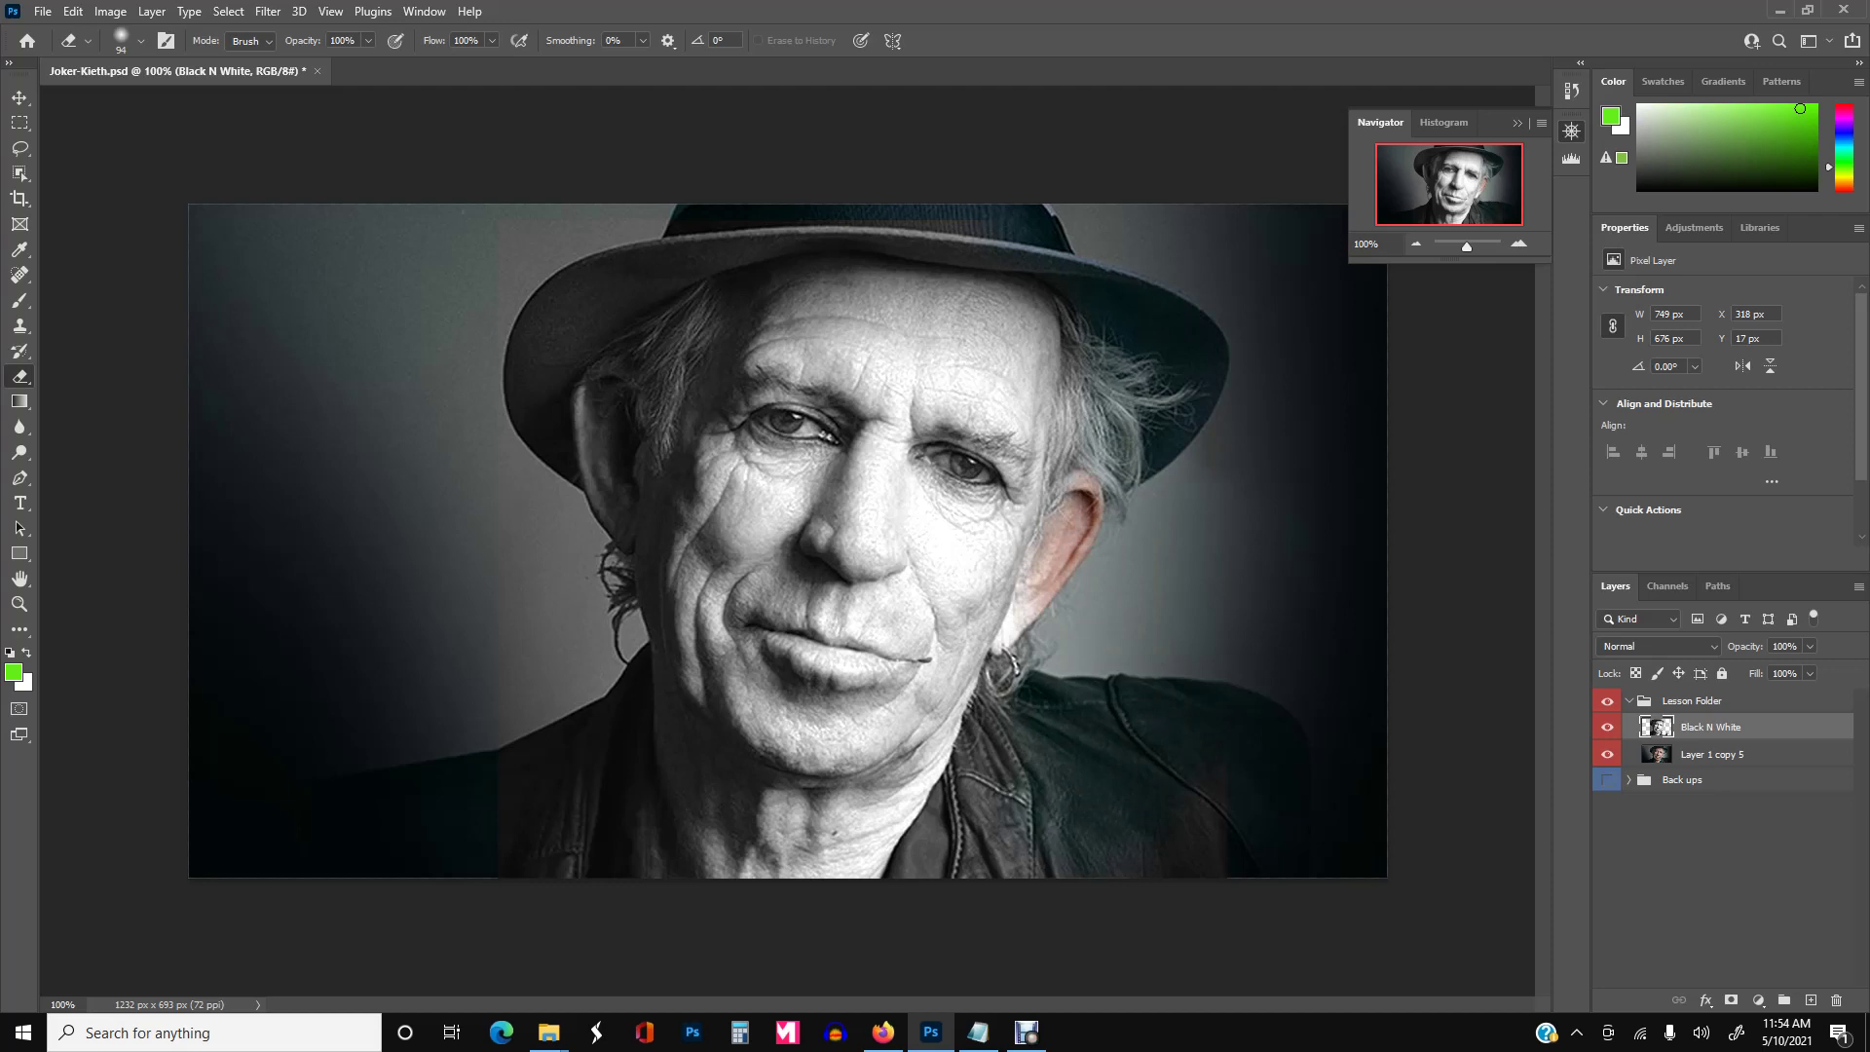
mouse_move(745, 237)
mouse_down()
mouse_move(660, 255)
mouse_move(526, 338)
mouse_move(606, 603)
mouse_move(600, 799)
mouse_move(648, 874)
mouse_up()
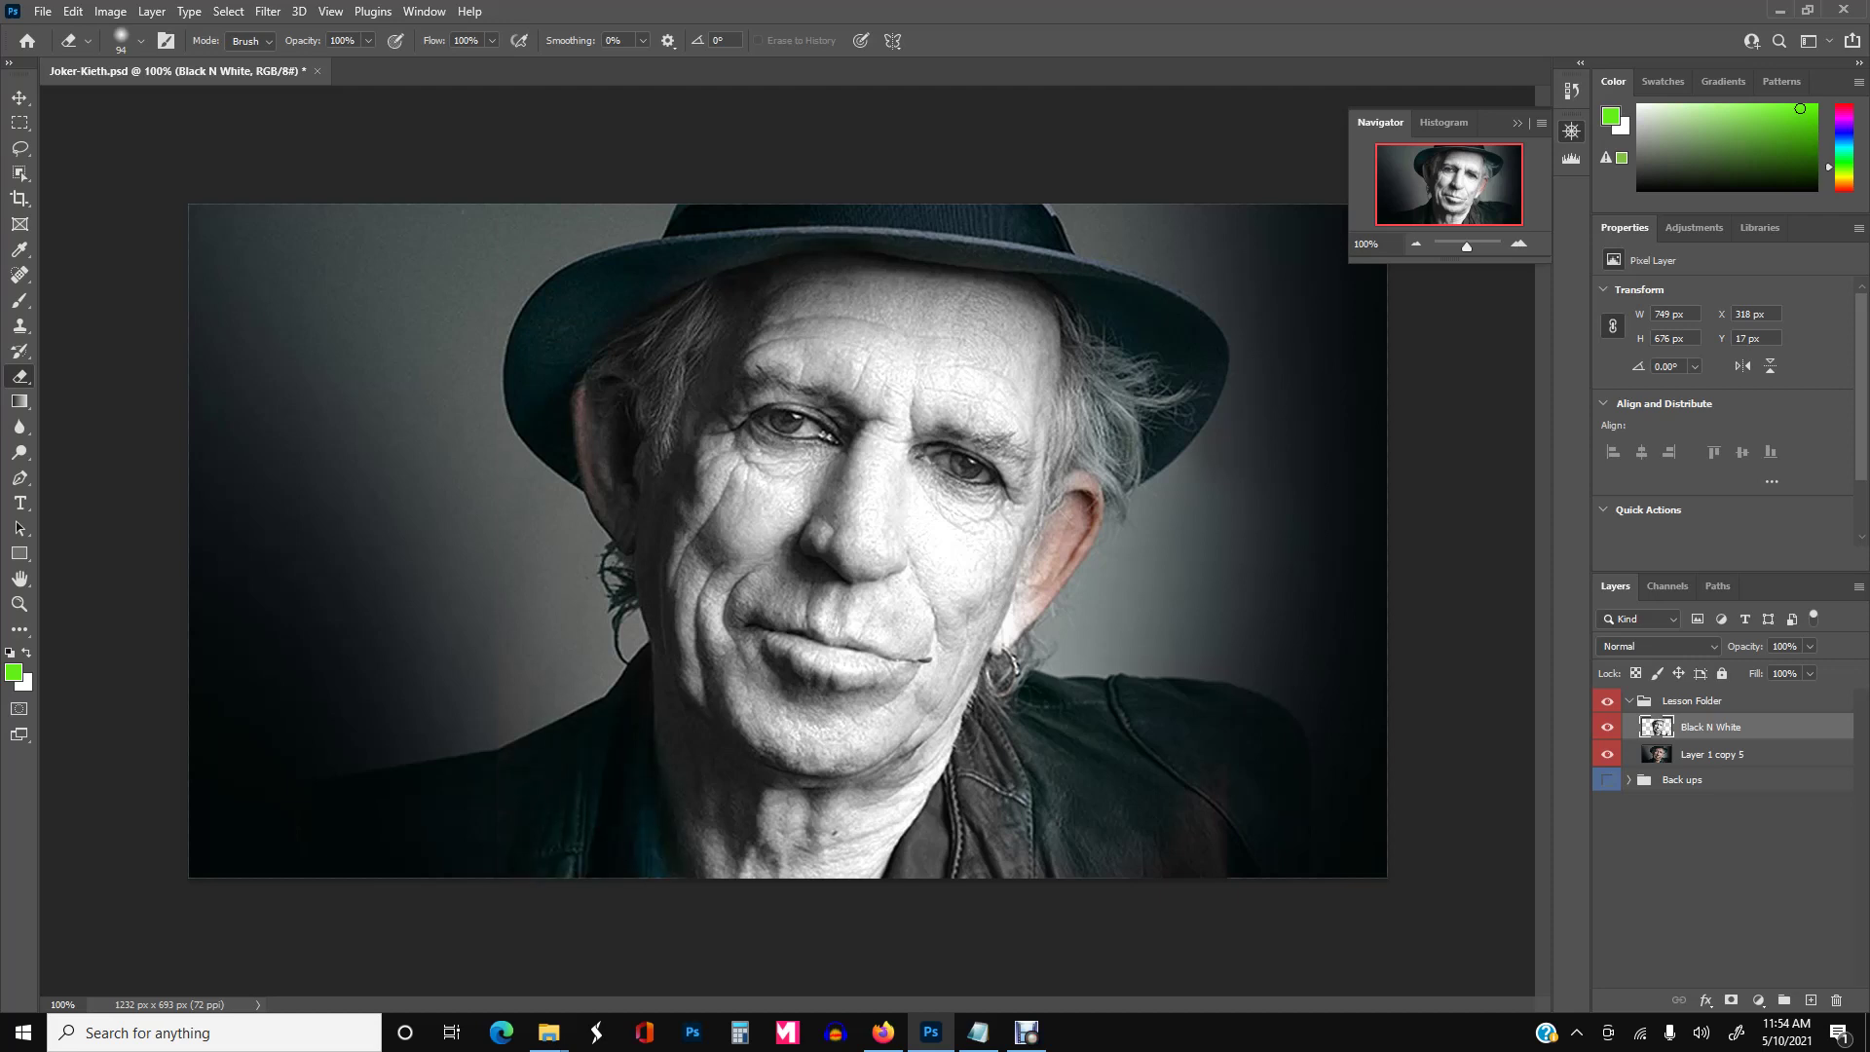
drag(1088, 492, 1073, 446)
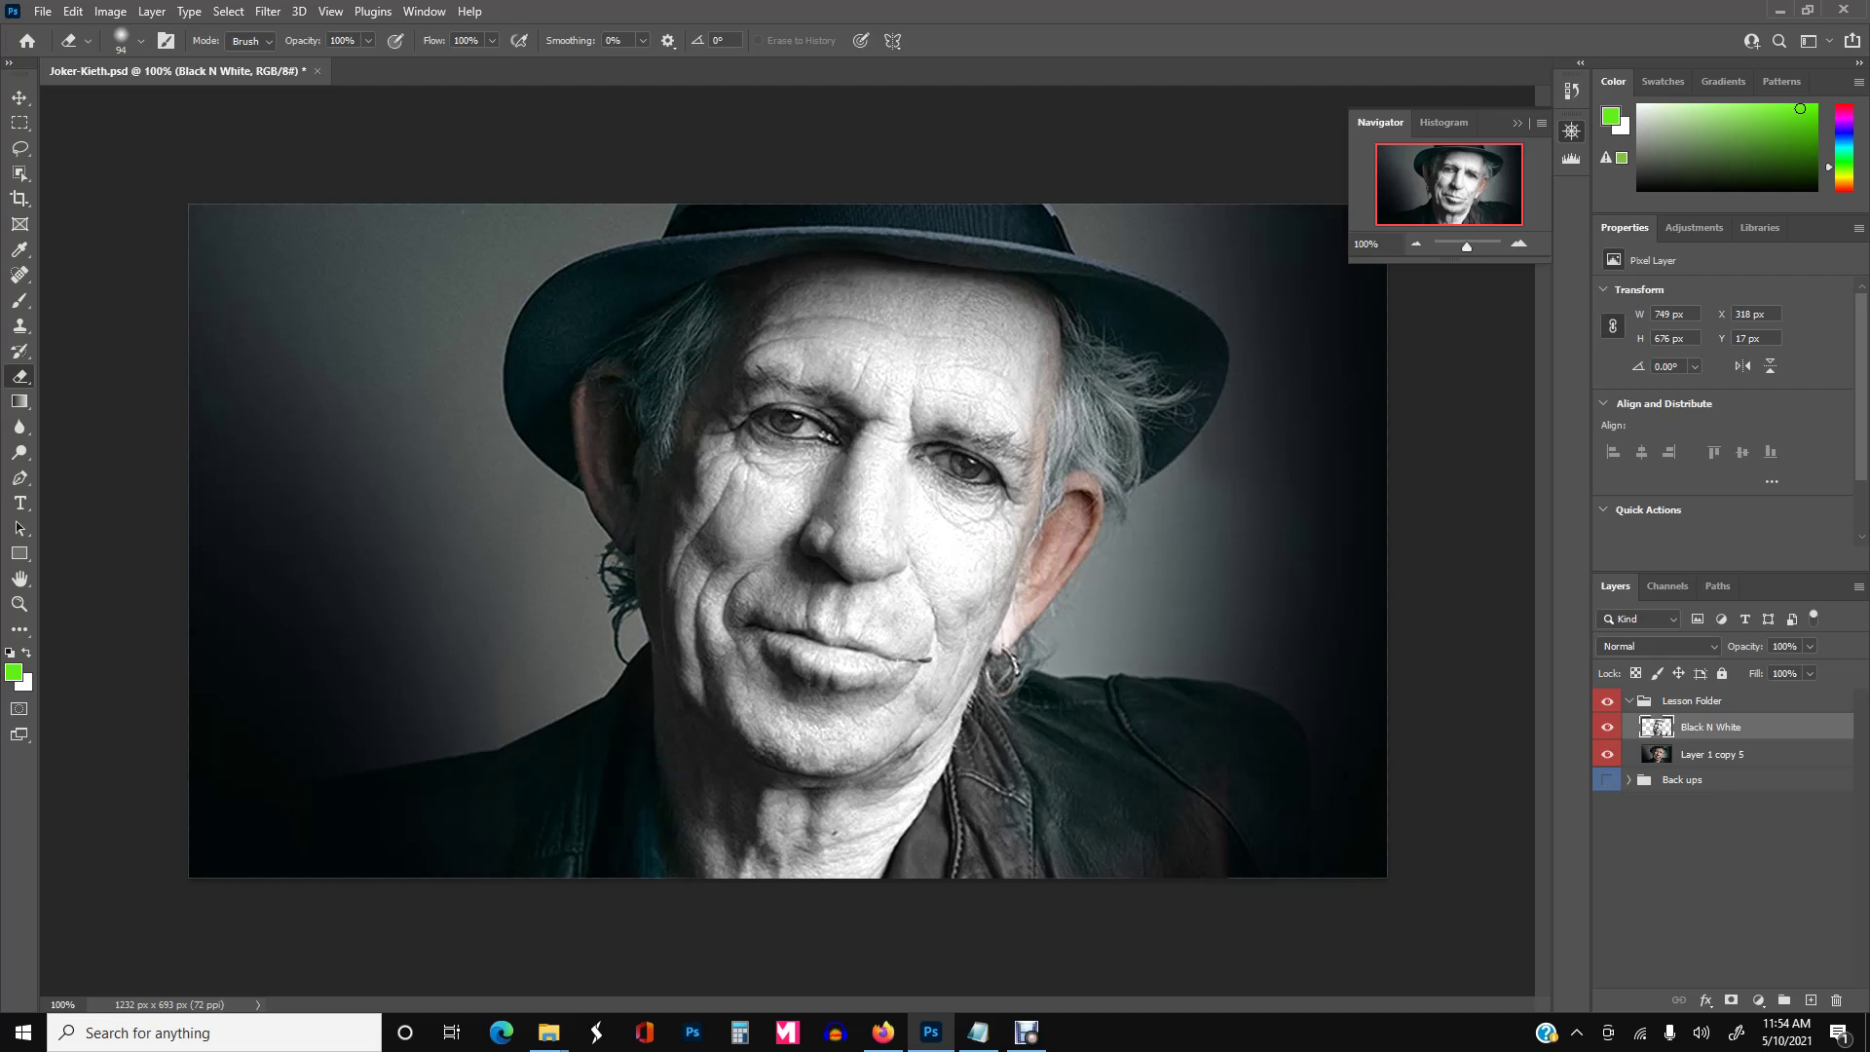
drag(1015, 638, 1003, 646)
Step: Erase the Black N White layer over both irises with a small soft eraser
key(ctrl+plus)
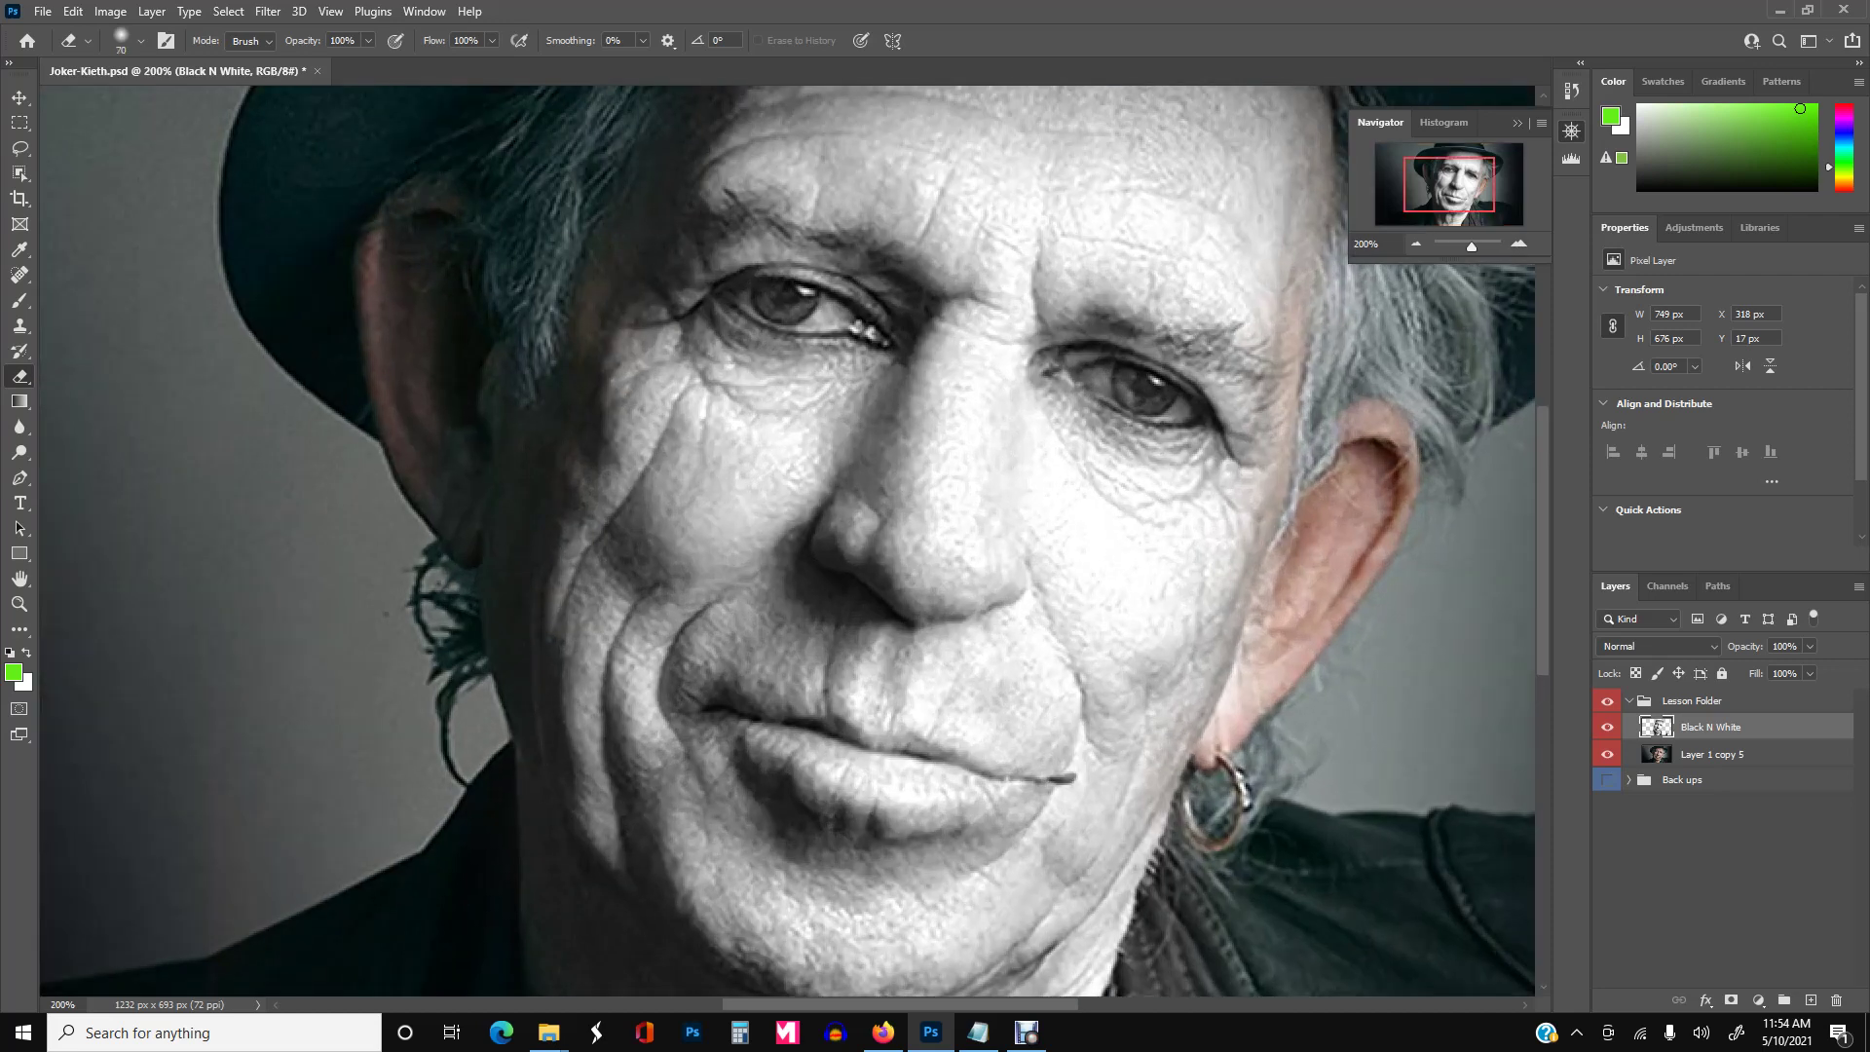
drag(1147, 387, 1070, 374)
drag(812, 312, 786, 295)
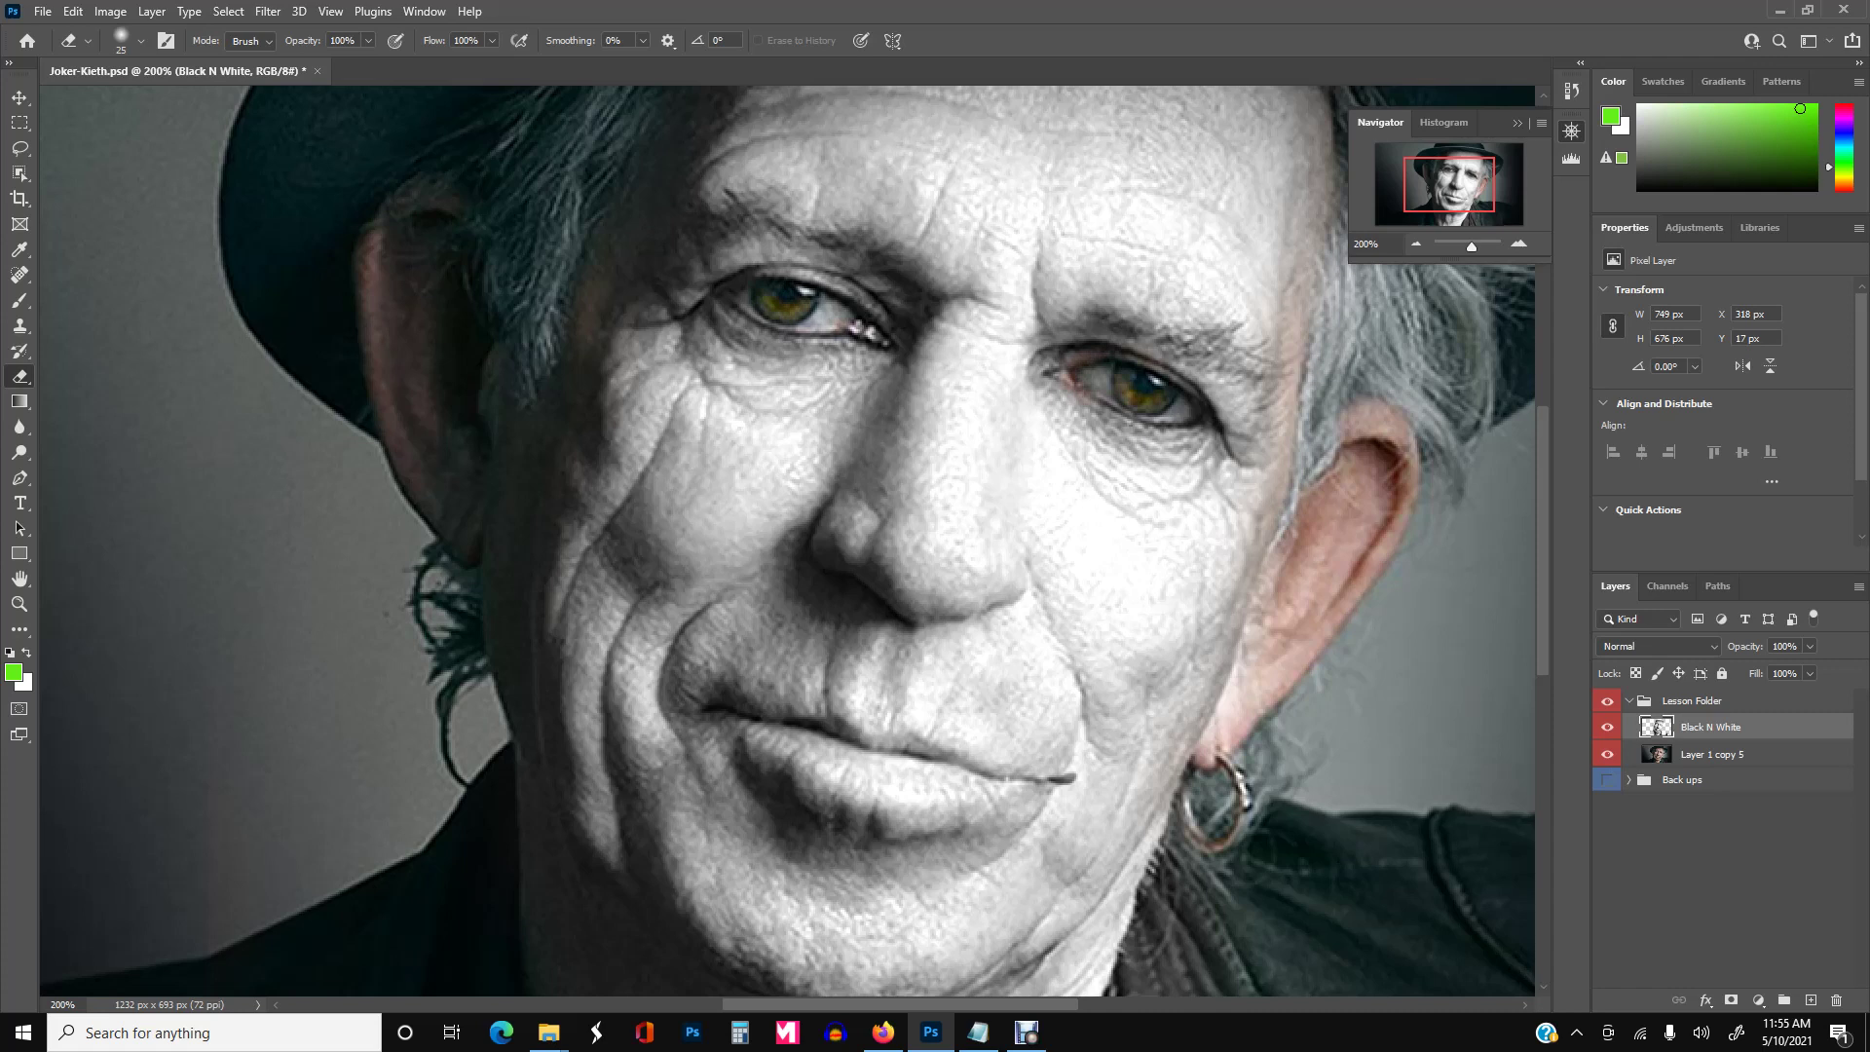
click(1416, 243)
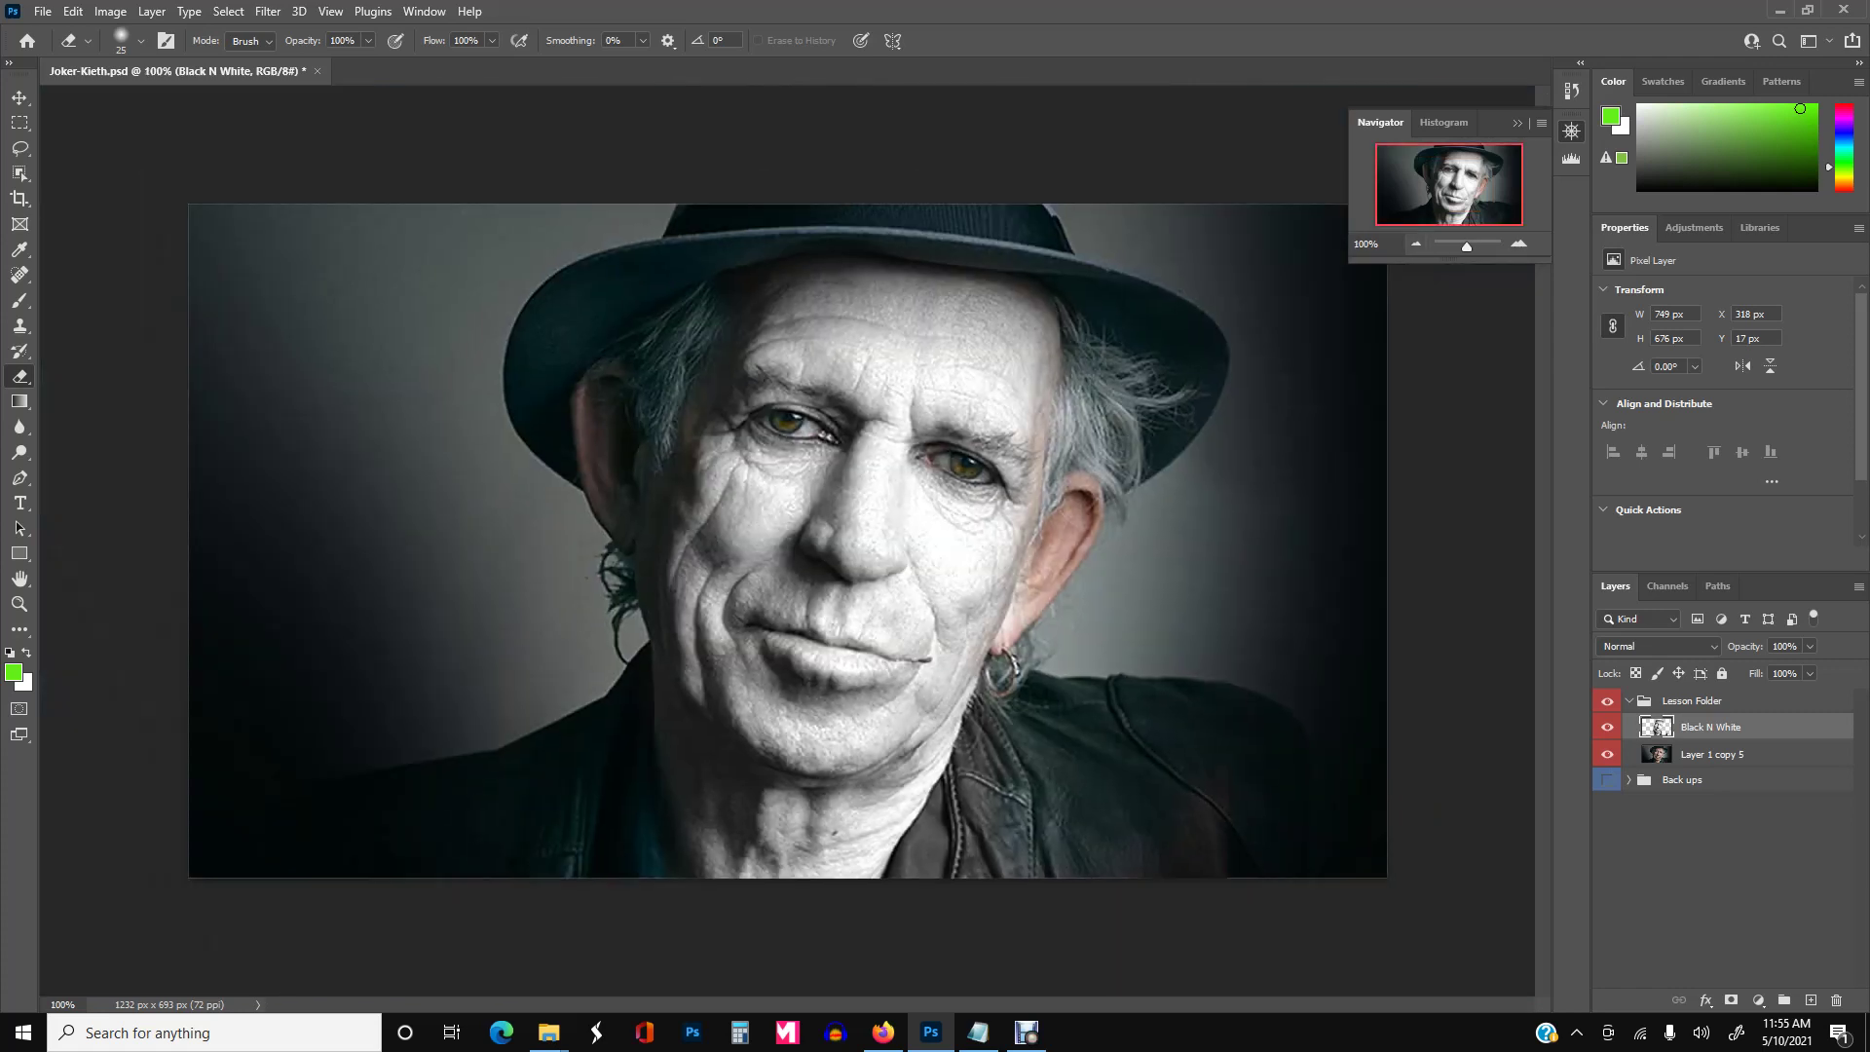
Step: Add a new empty layer above Black N White and set its blend mode to Linear Light
click(1655, 646)
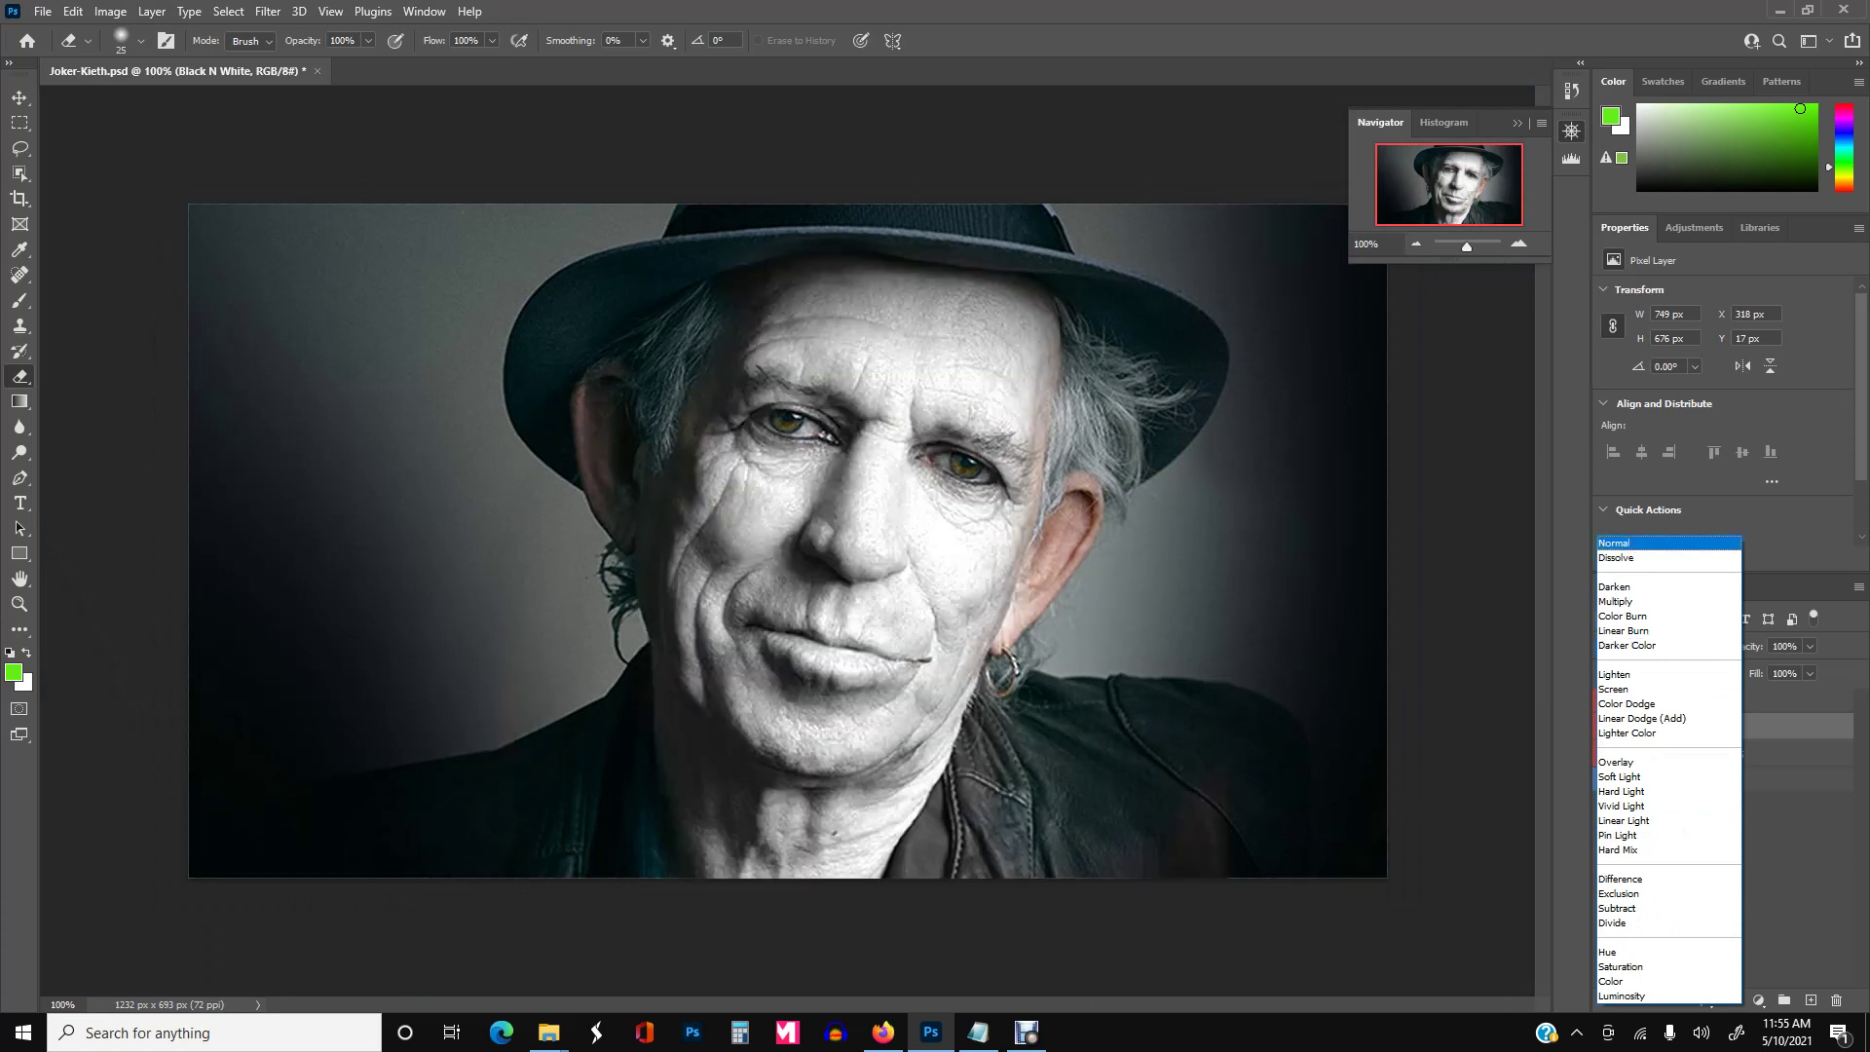
click(1615, 543)
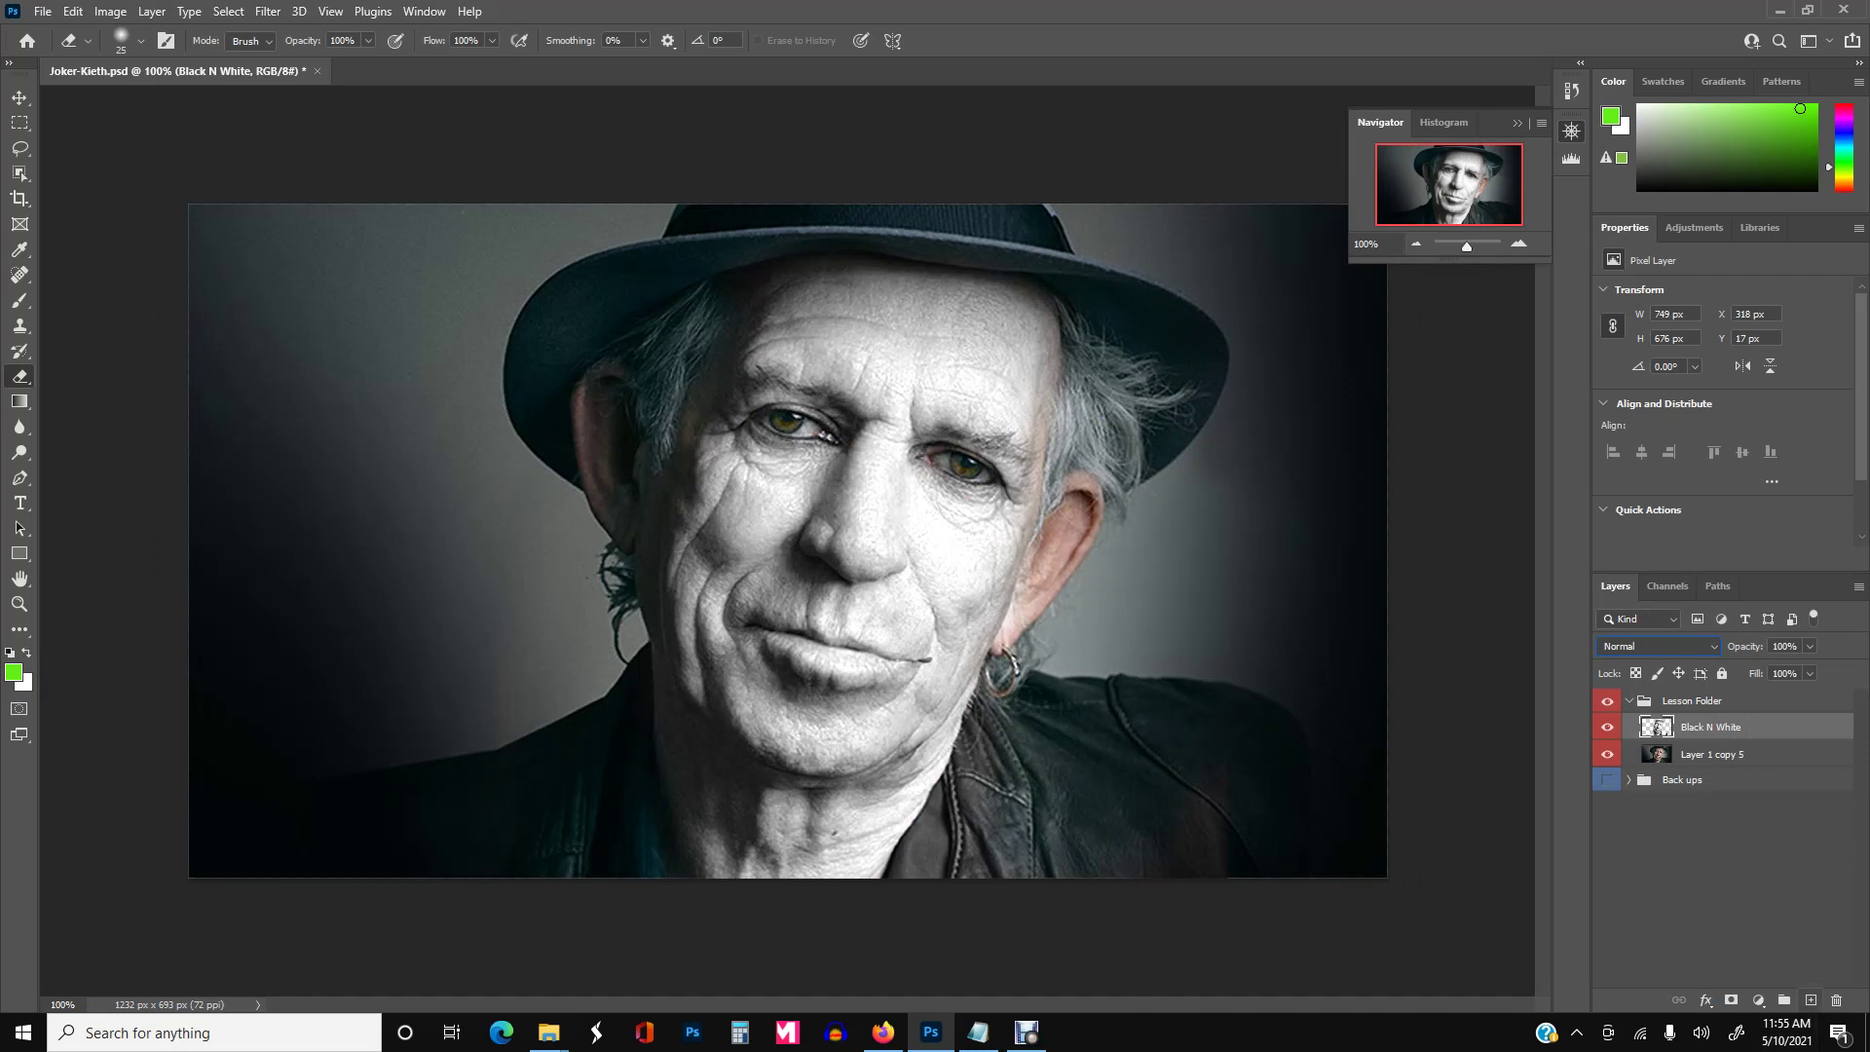
key(ctrl+shift+alt+n)
click(1655, 646)
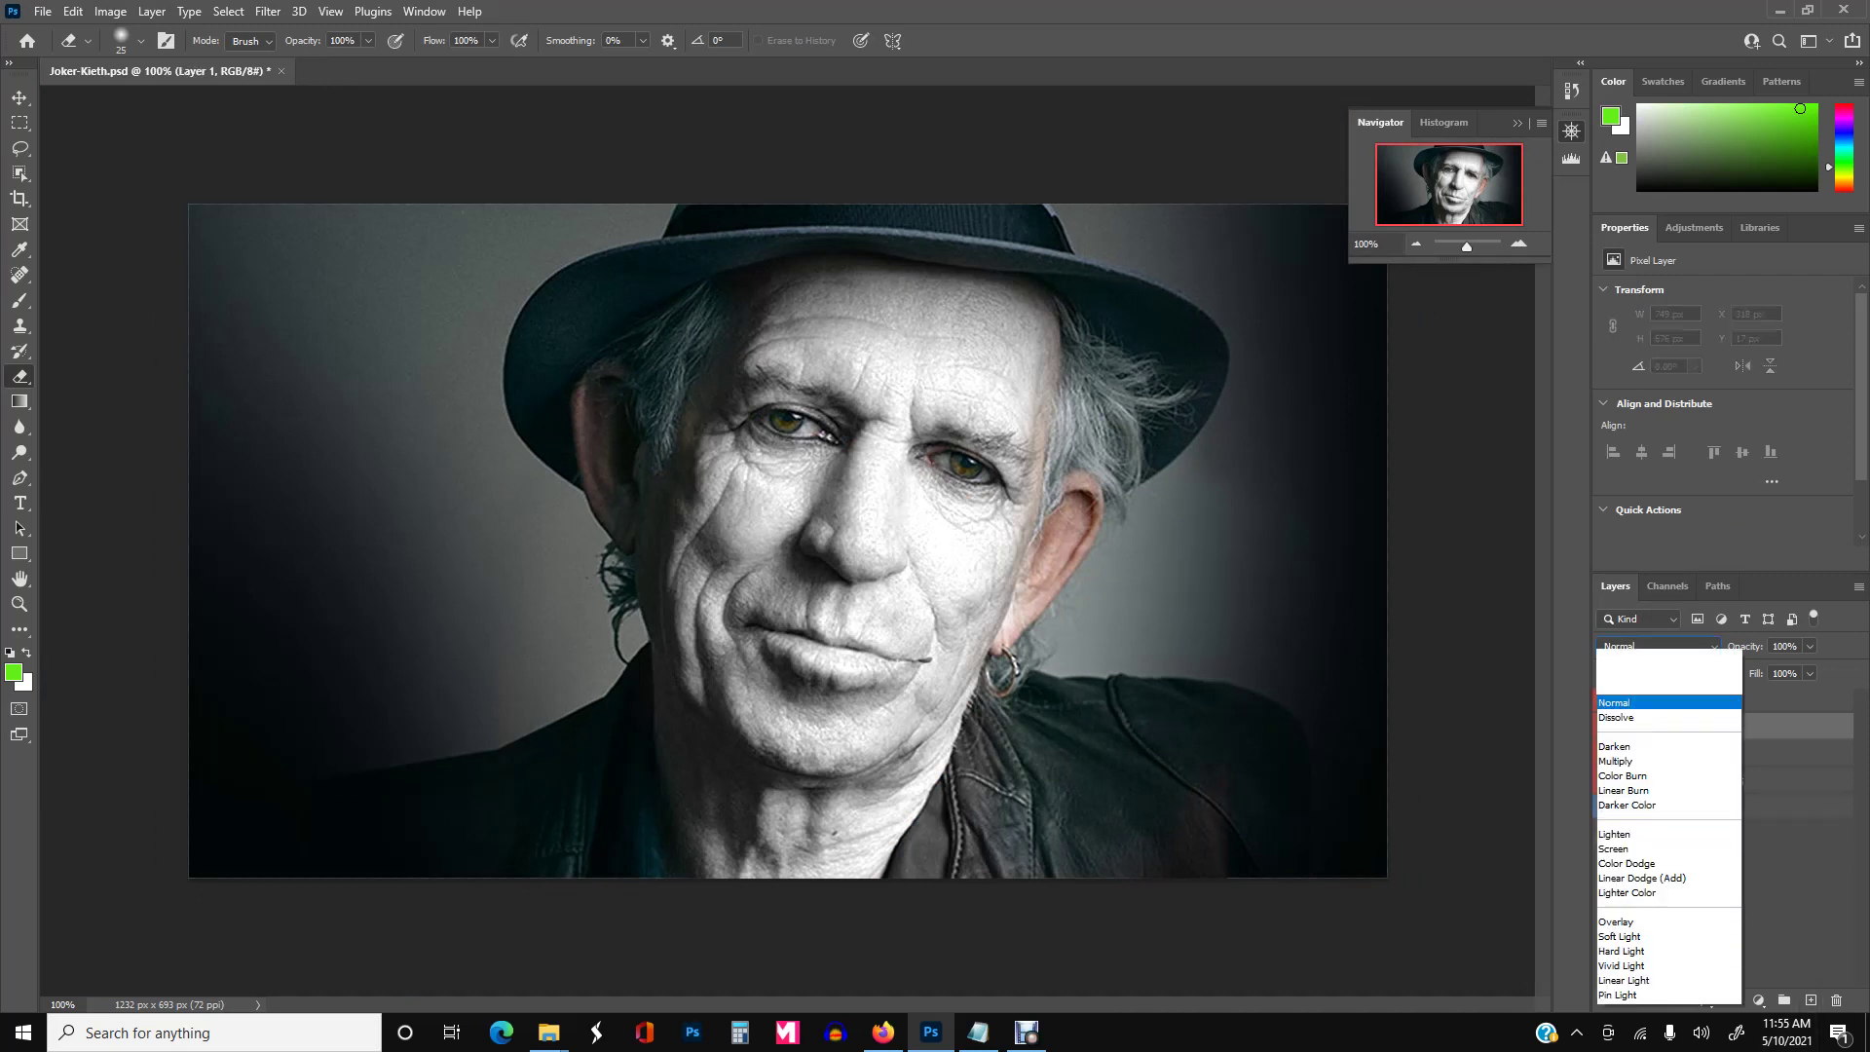
key(Down)
key(Down)
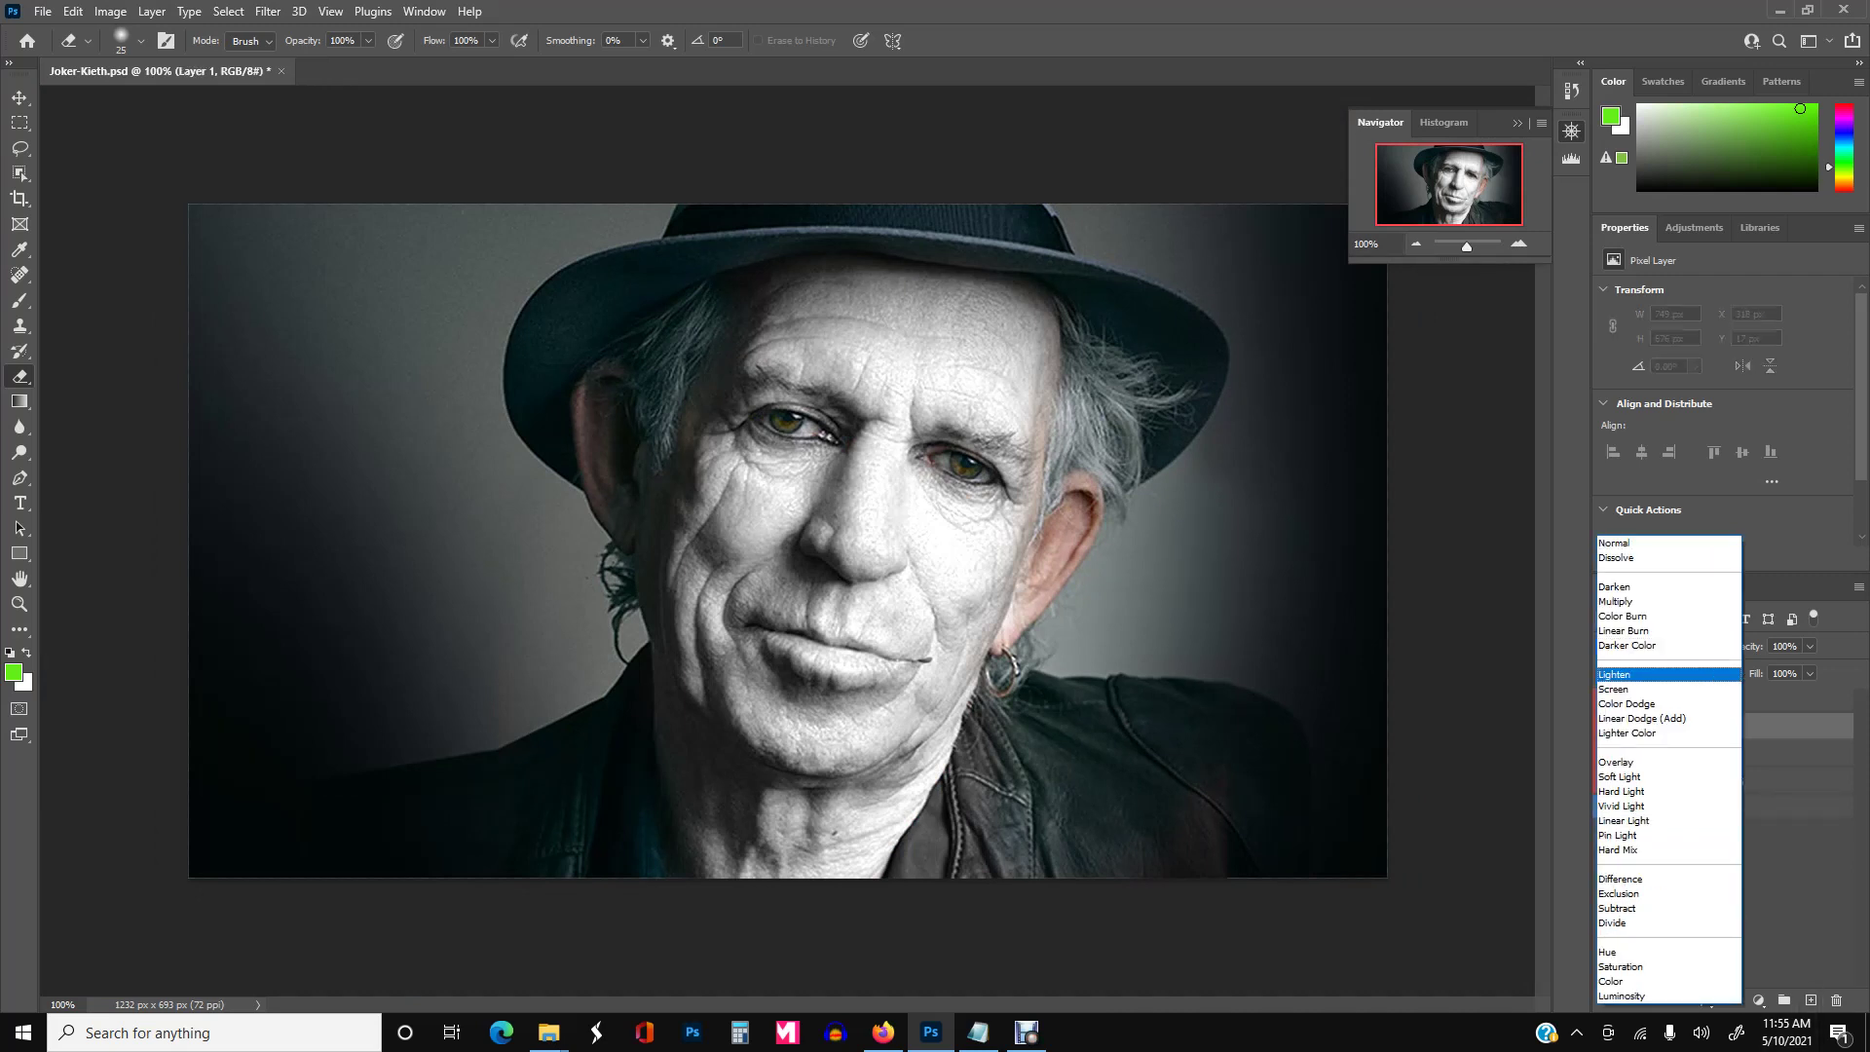
key(Down)
key(Down)
key(Down)
key(Down)
key(Down)
key(Down)
key(Down)
key(Down)
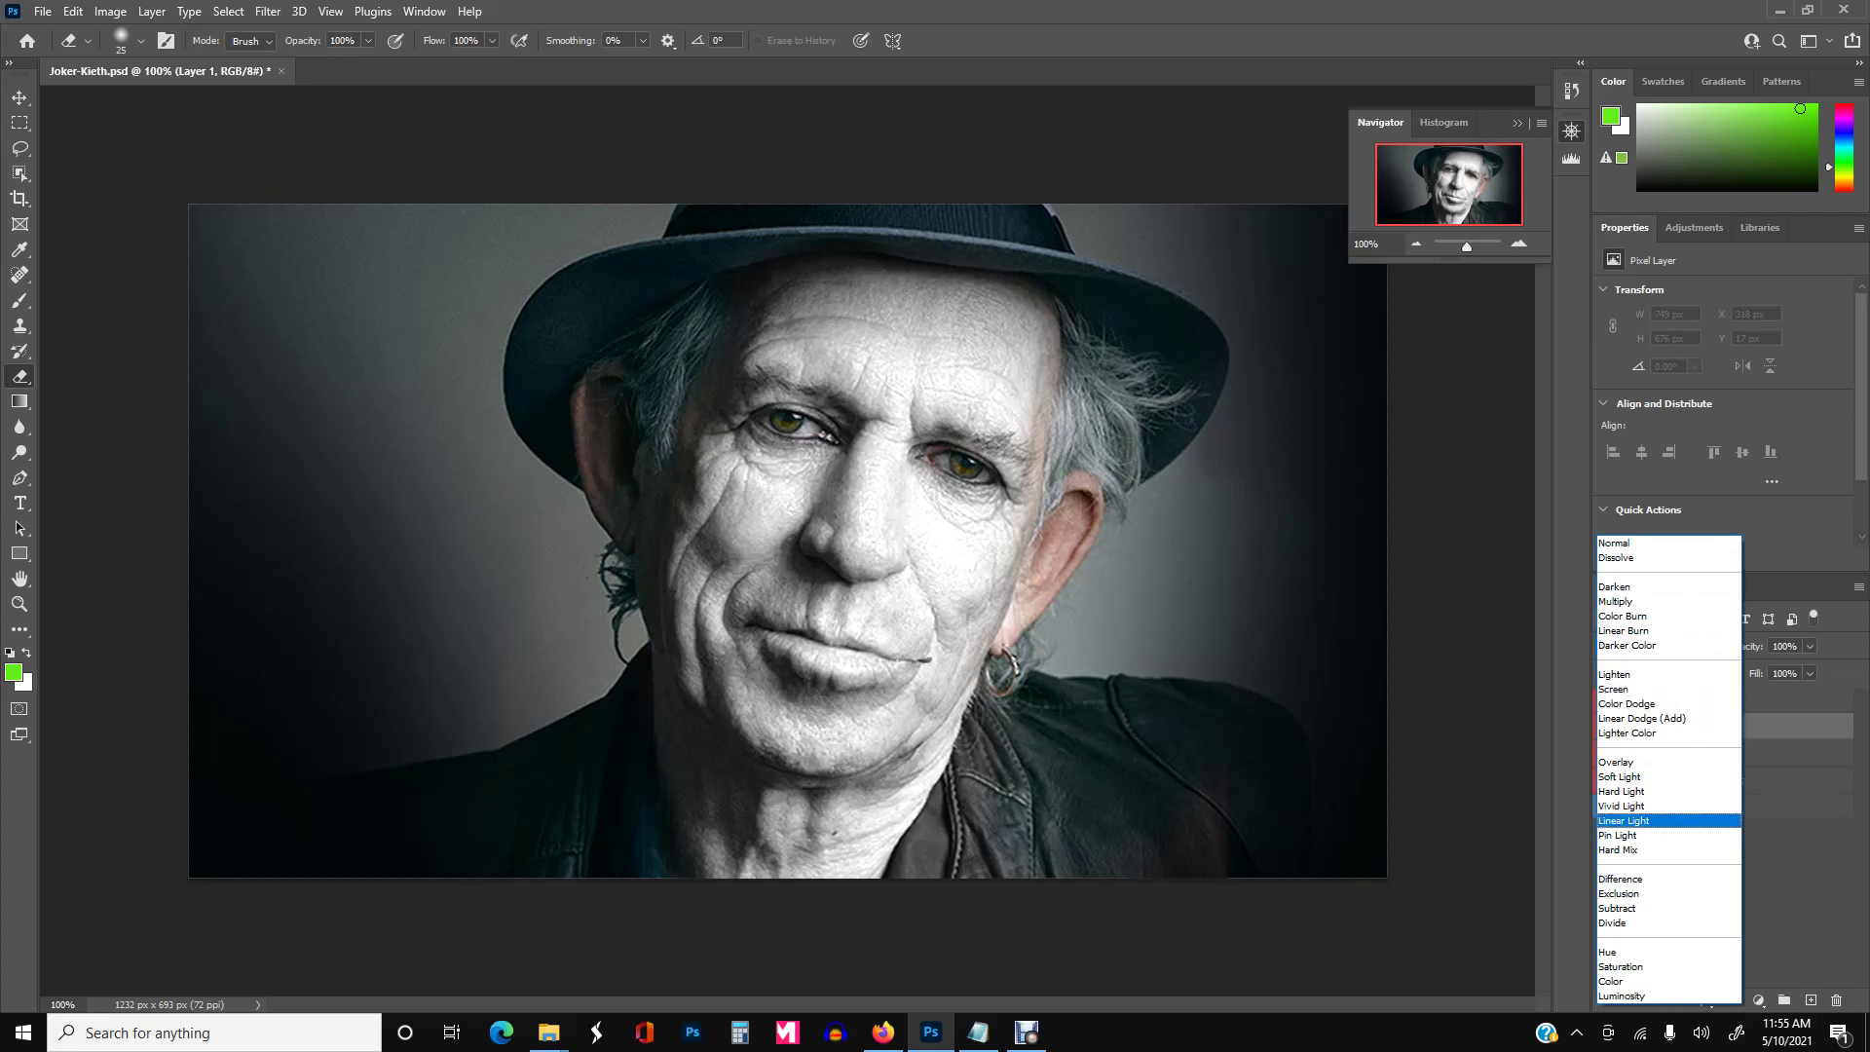
key(Return)
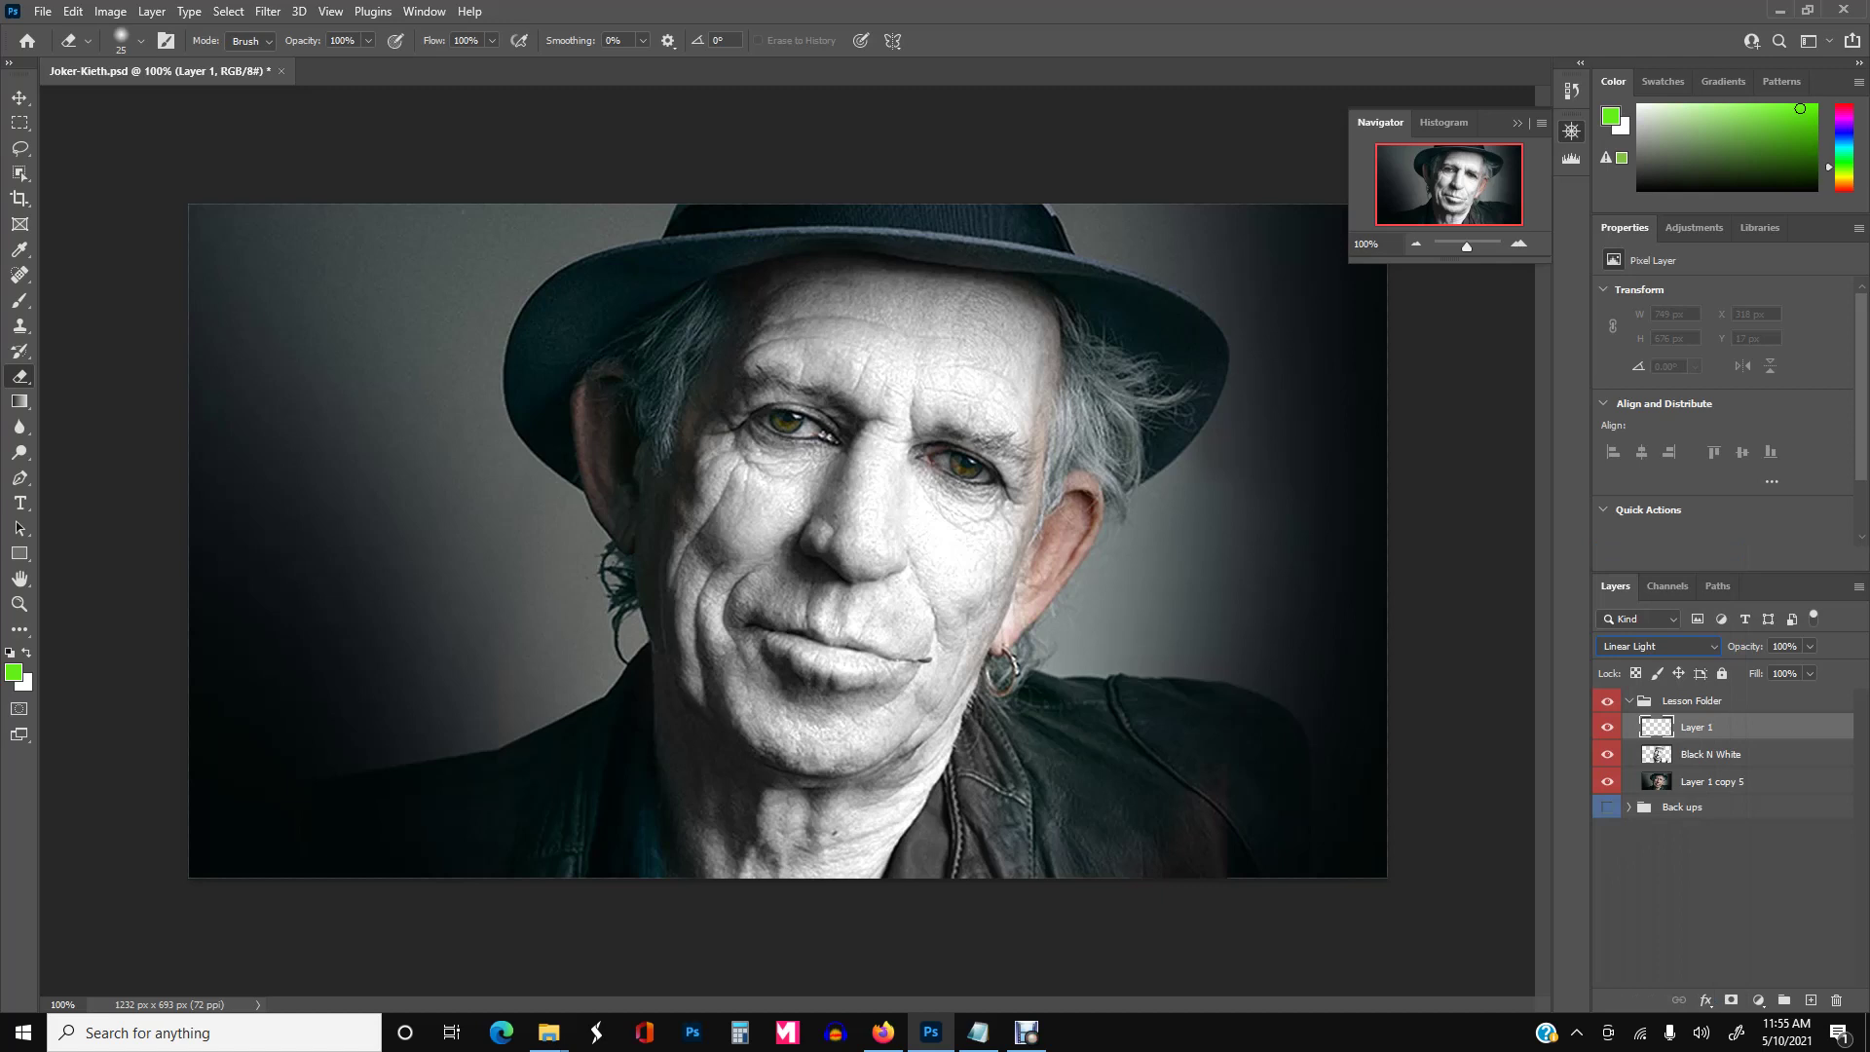
Step: Set the foreground colour to bright red
click(14, 672)
mouse_move(947, 251)
mouse_down()
mouse_move(946, 234)
mouse_move(917, 252)
mouse_up()
click(1120, 227)
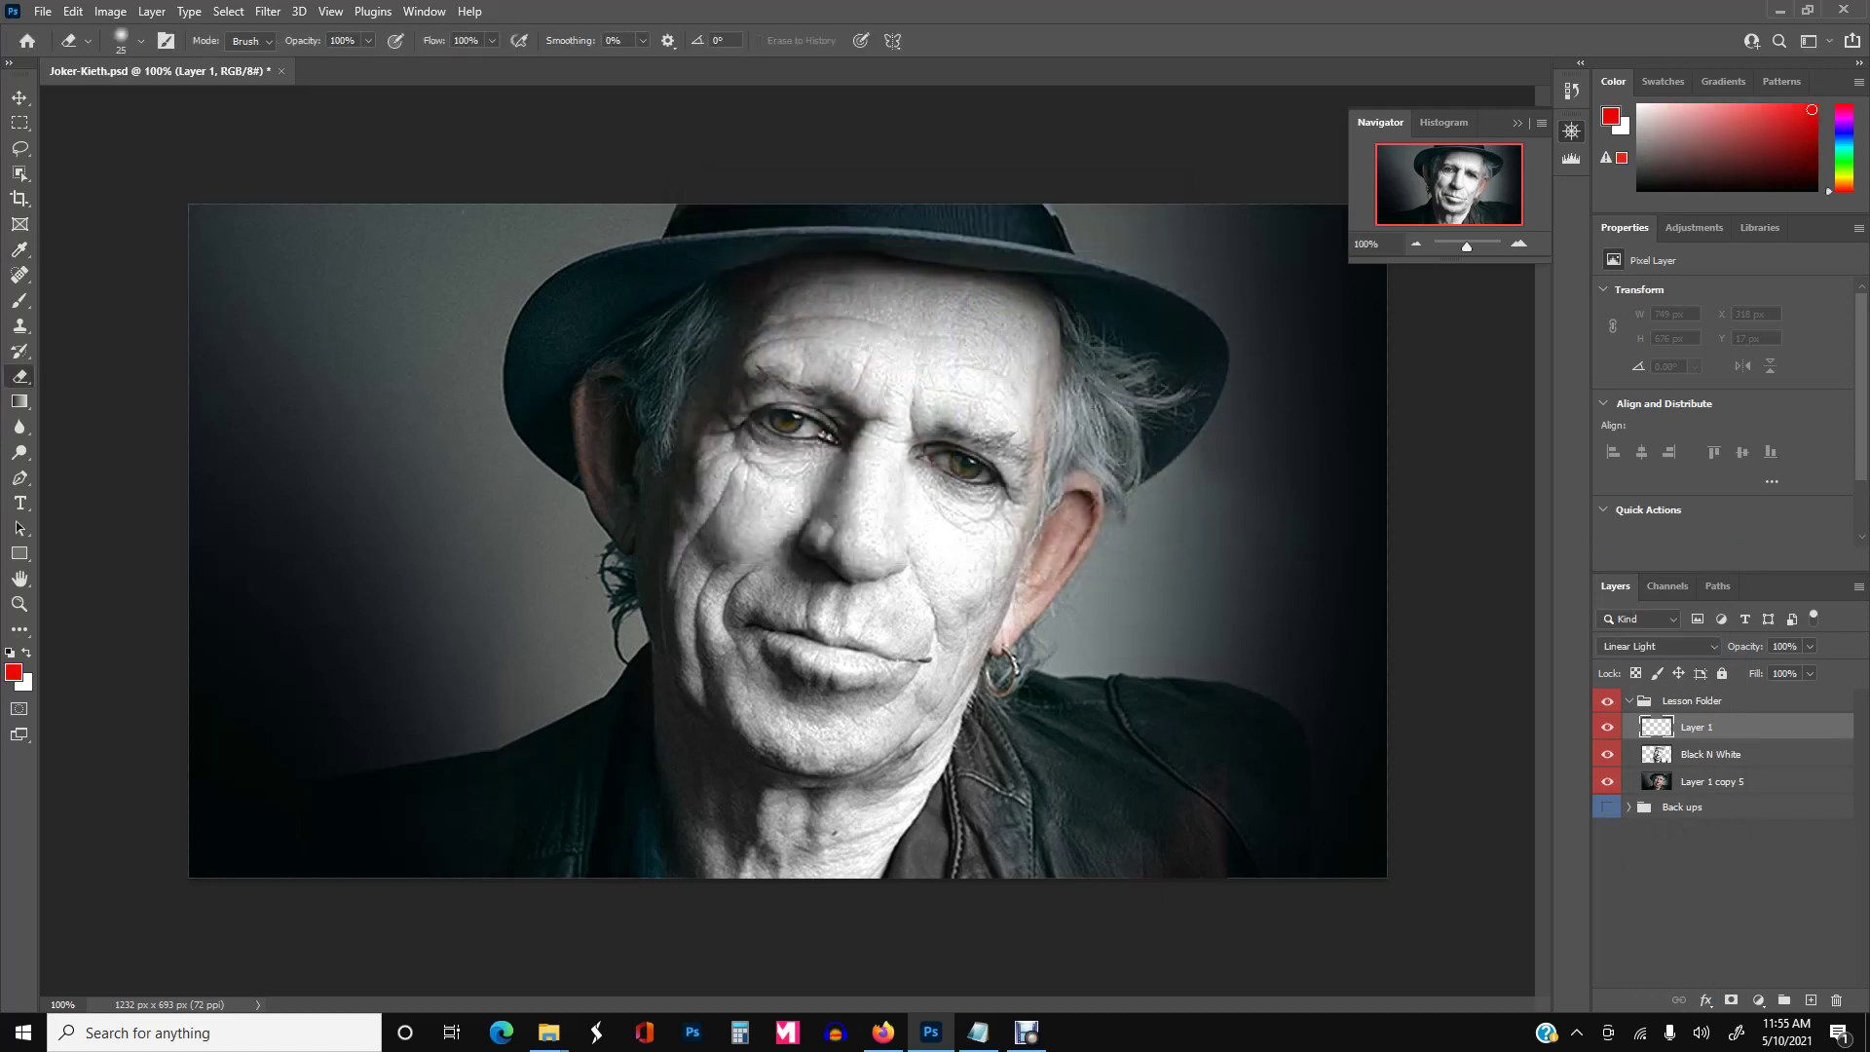
Step: Switch to the Brush tool with the Soft Round preset at 35 px
key(bracketright)
click(368, 41)
drag(368, 62, 327, 62)
key(Return)
key(b)
right_click(337, 285)
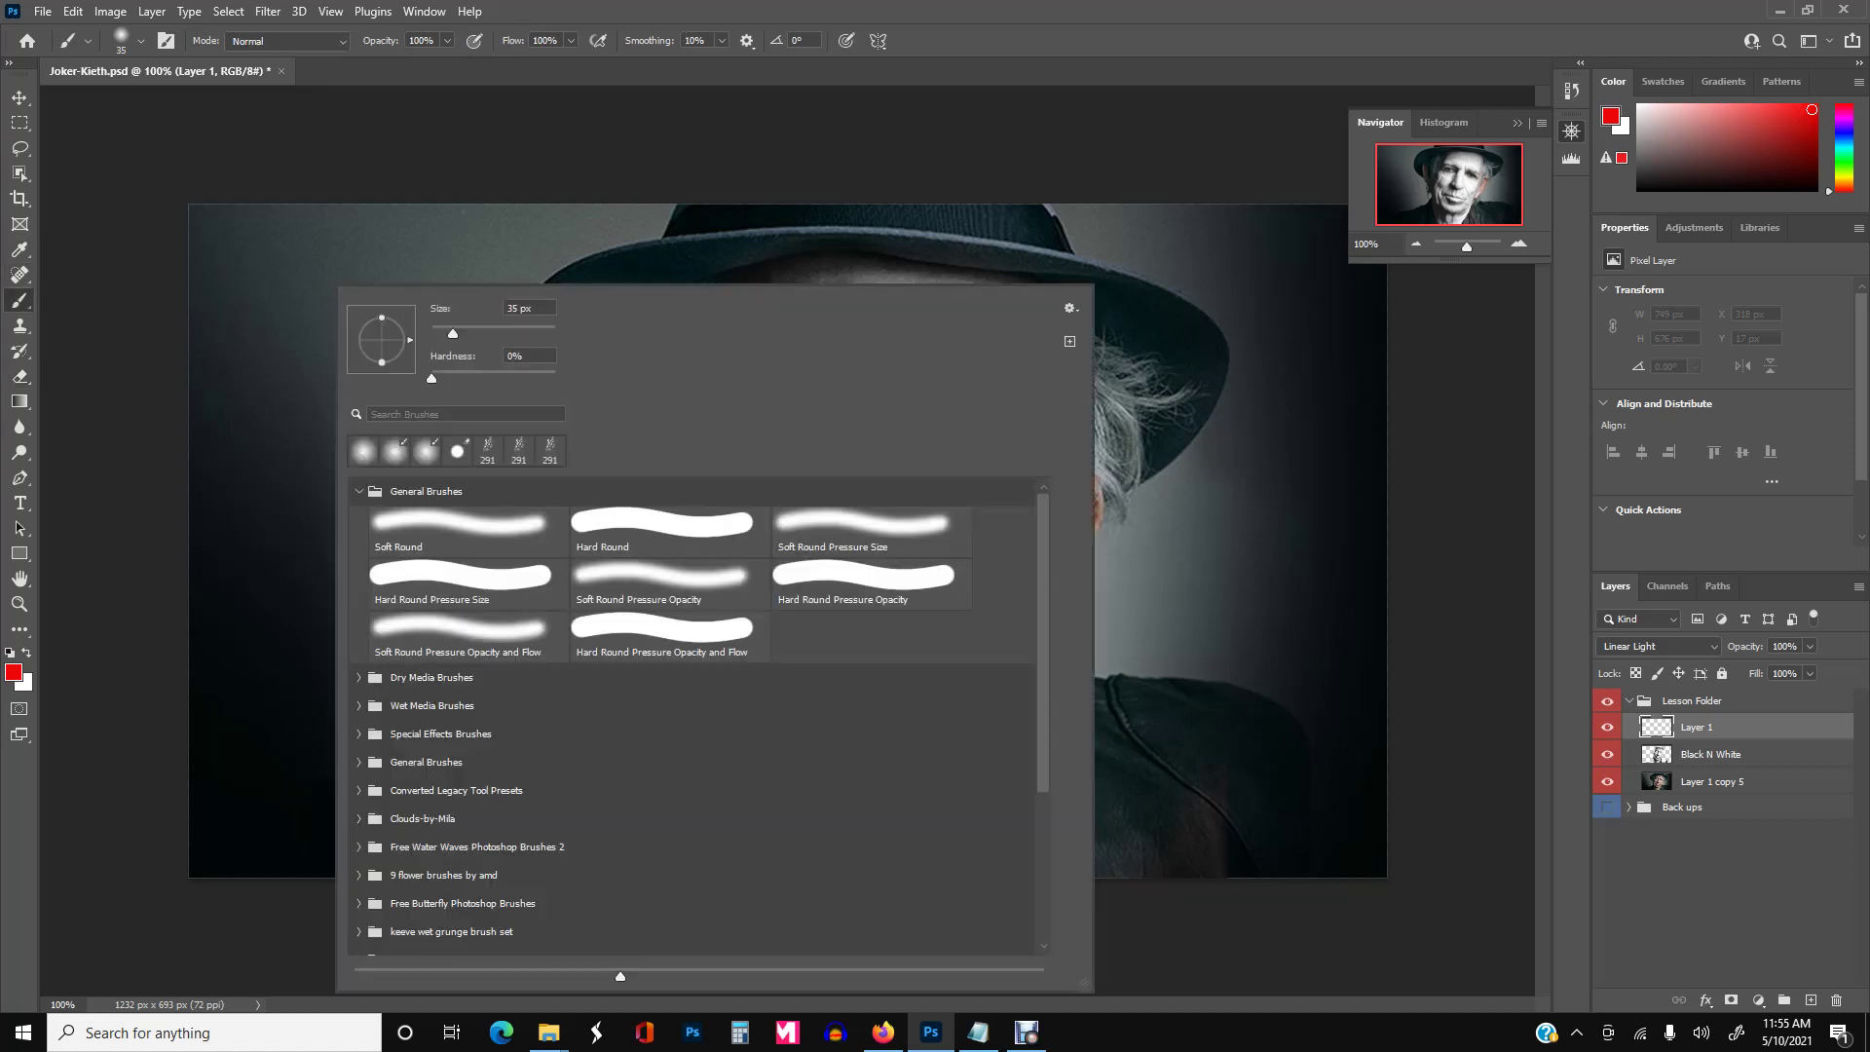
click(460, 528)
key(Return)
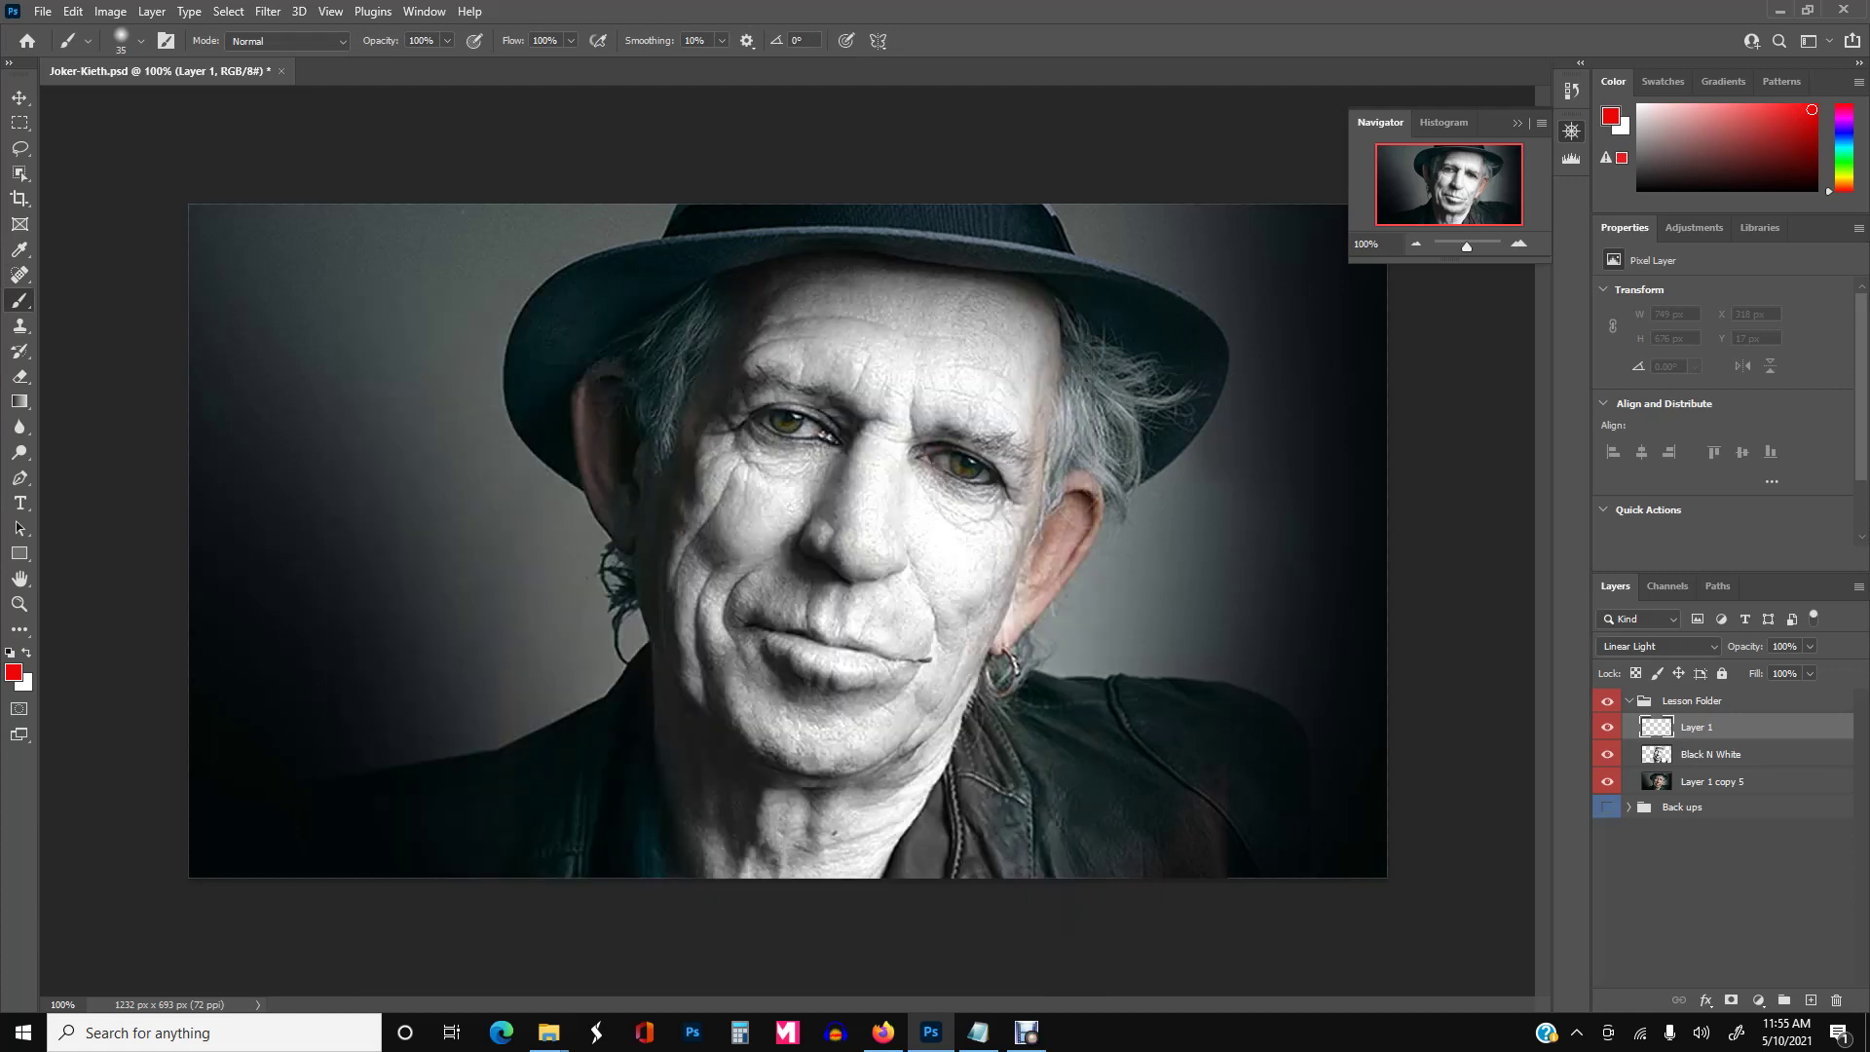
Step: Set the brush opacity to 56% and paint the upper and lower lips red out to both mouth corners
click(447, 41)
drag(447, 63, 409, 63)
key(Return)
mouse_move(774, 643)
mouse_down()
mouse_move(845, 654)
mouse_move(764, 647)
mouse_move(916, 664)
mouse_up()
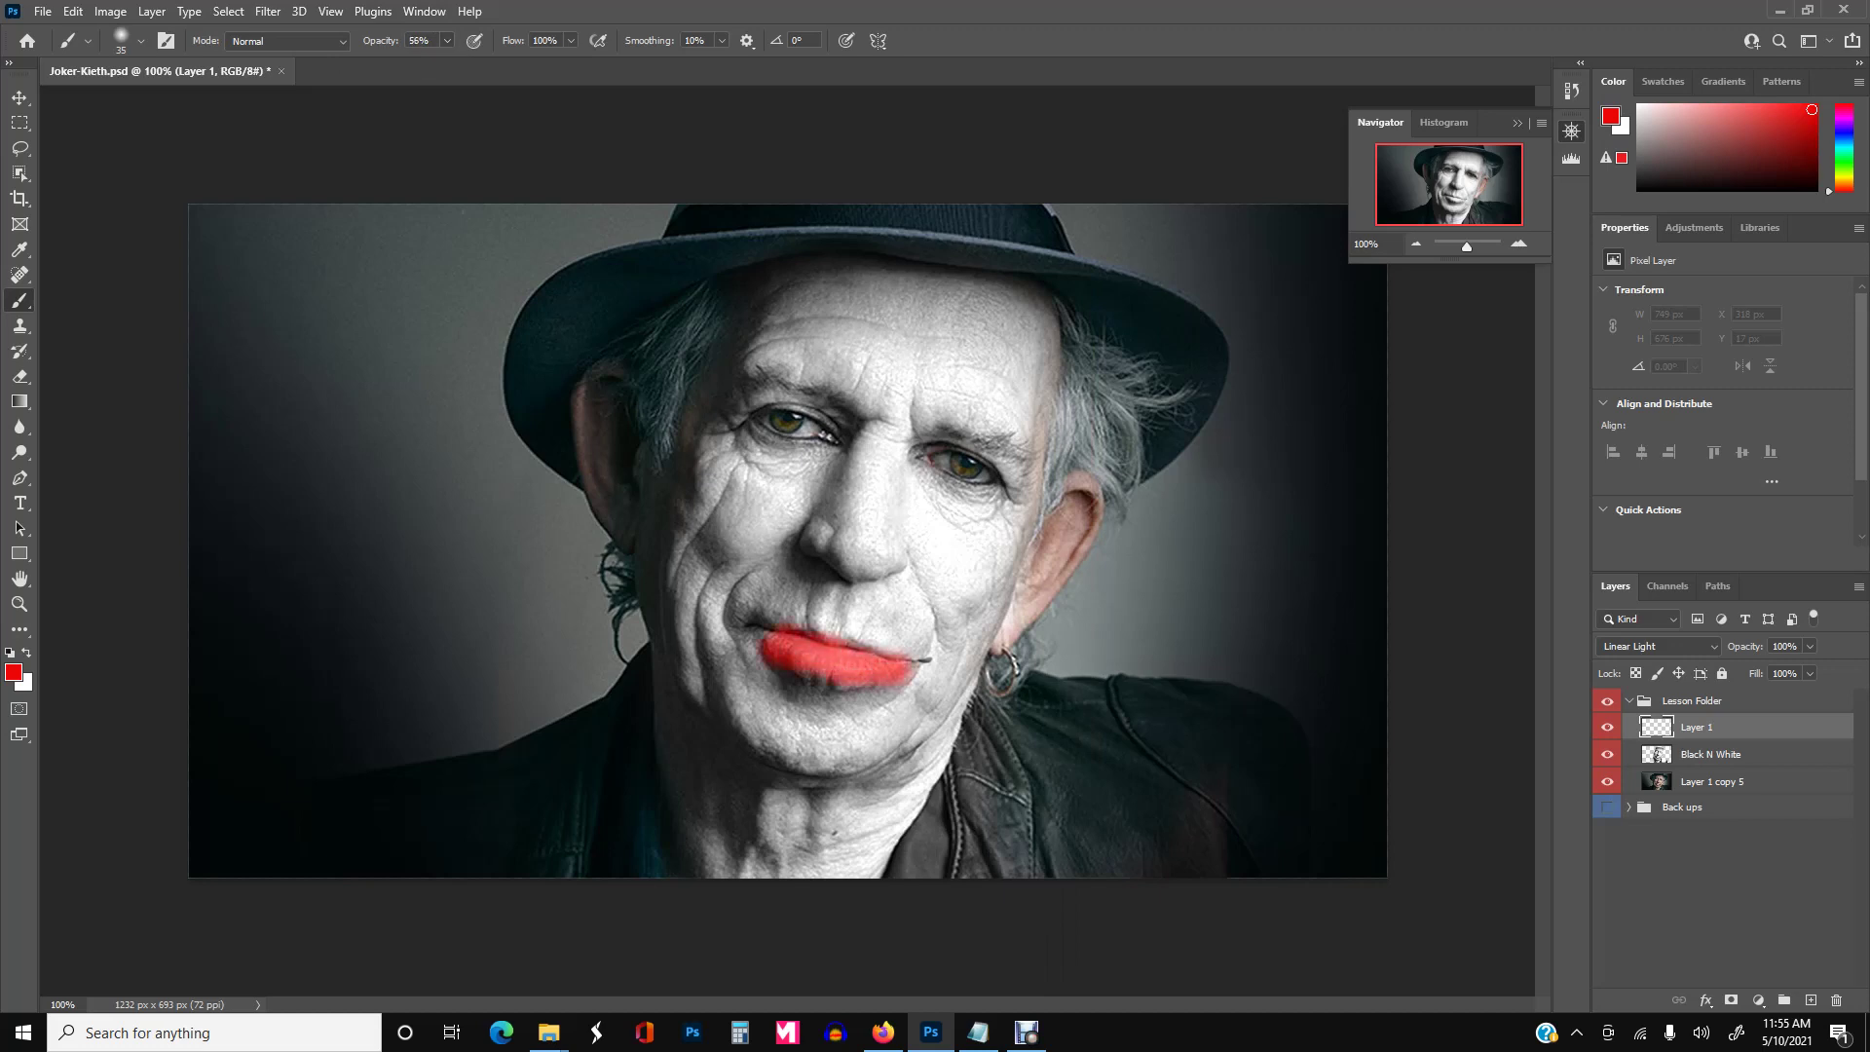
drag(764, 628, 742, 620)
mouse_move(845, 649)
mouse_down()
mouse_move(918, 665)
mouse_move(808, 675)
mouse_move(898, 653)
mouse_move(797, 624)
mouse_up()
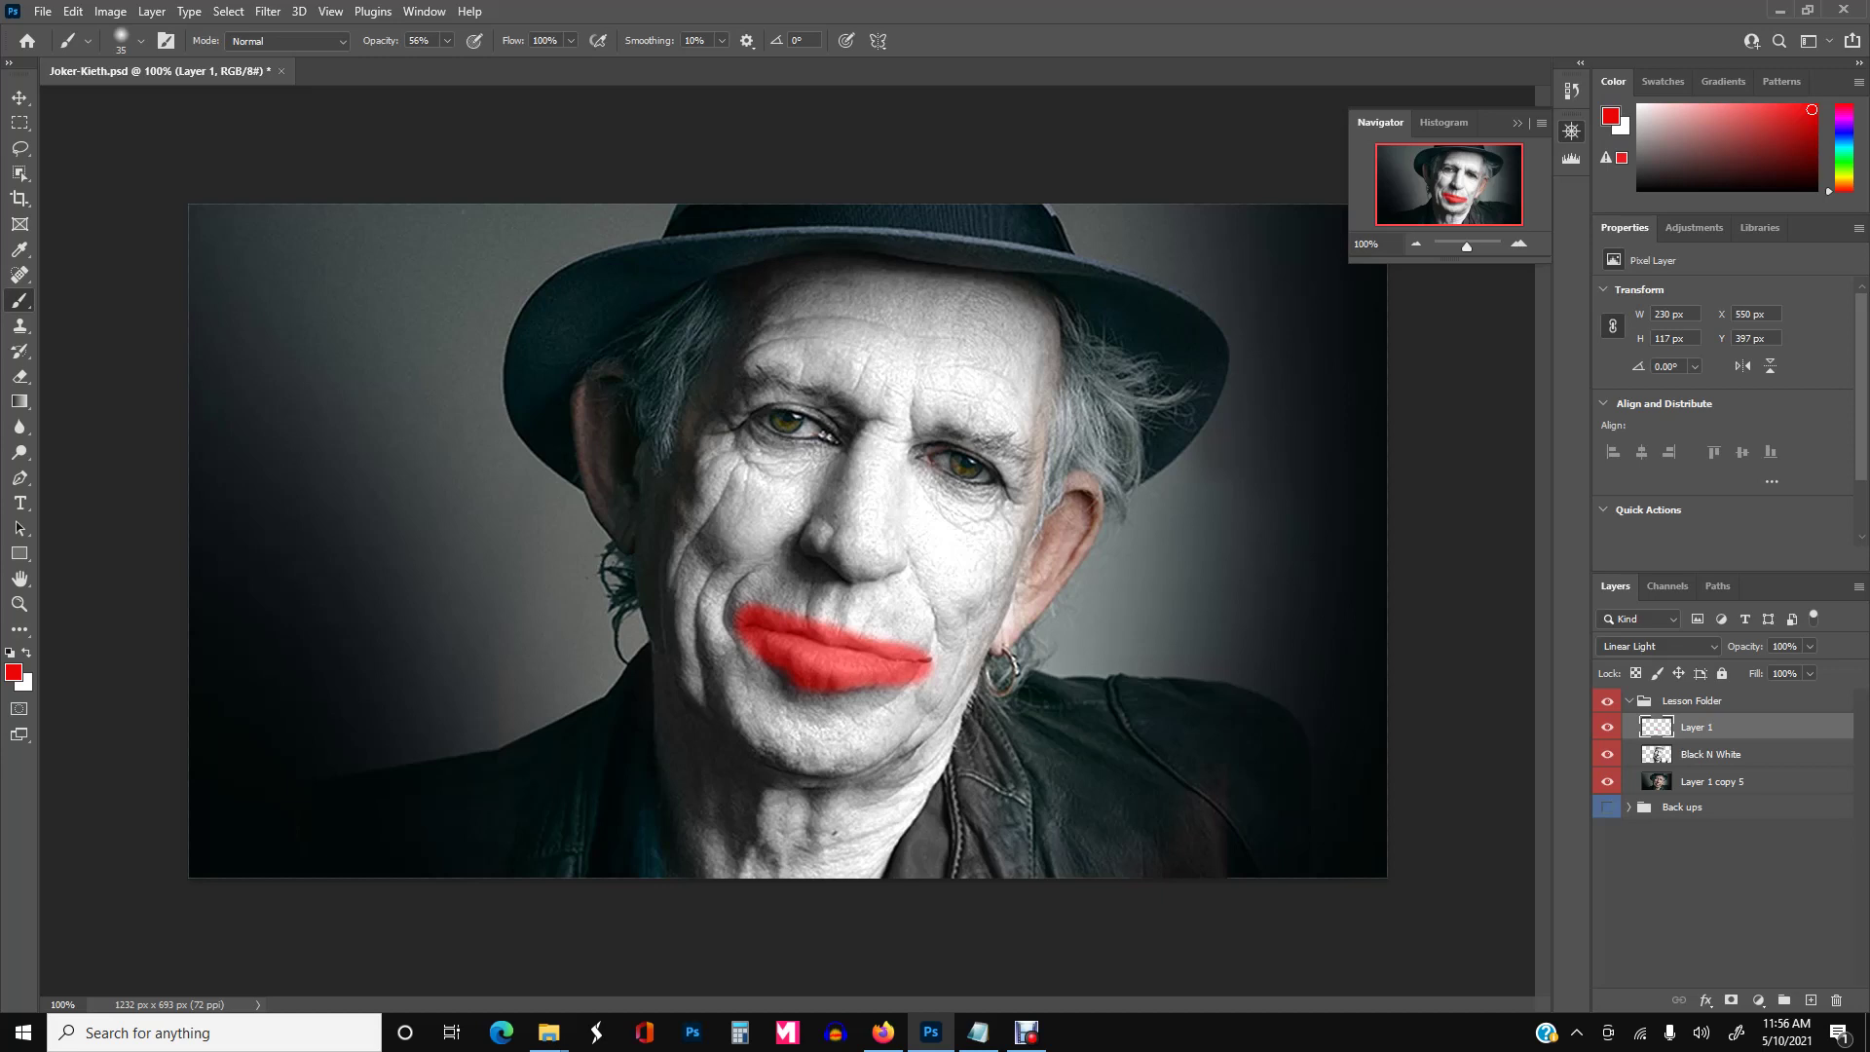
Step: Lower the fill of Layer 1 to 65% and deselect the layer
click(1809, 673)
mouse_move(1811, 695)
mouse_down()
mouse_move(1746, 696)
mouse_move(1779, 695)
mouse_up()
click(1723, 896)
Step: Set the foreground colour to the blue 2e9be0
click(14, 672)
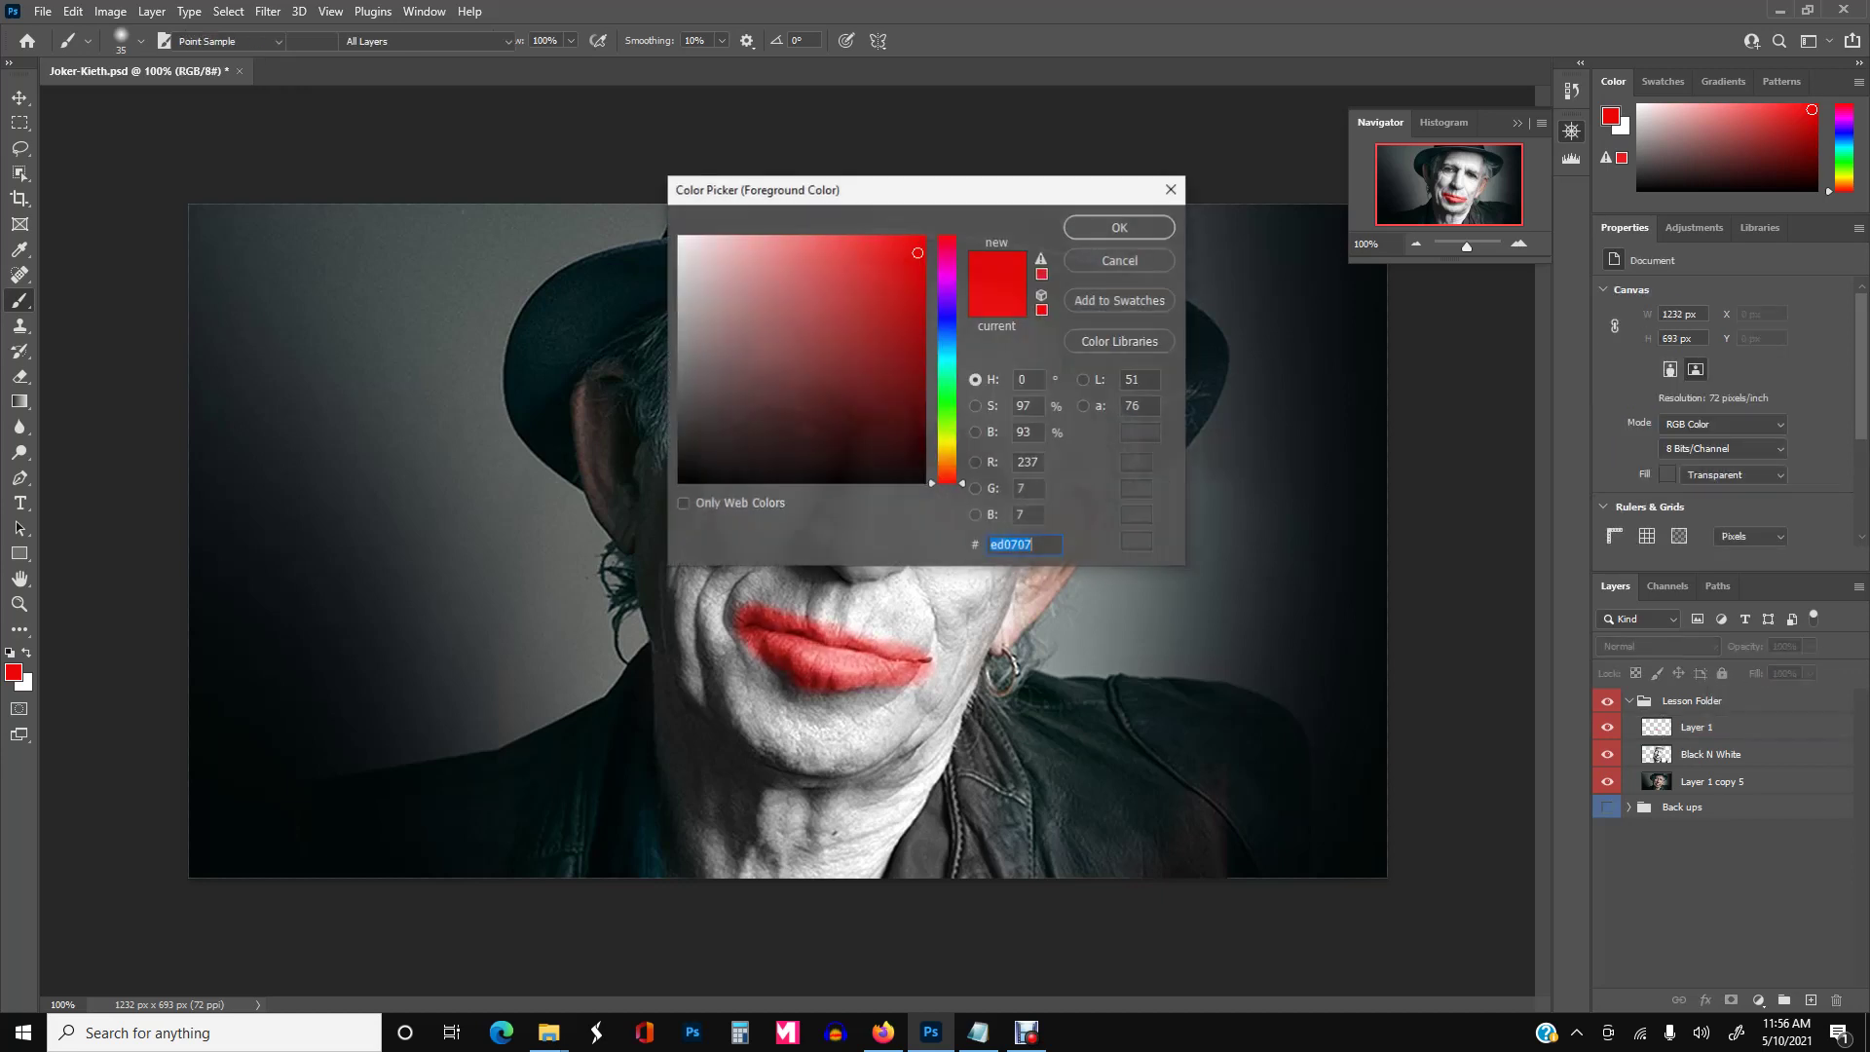
drag(915, 190, 1172, 190)
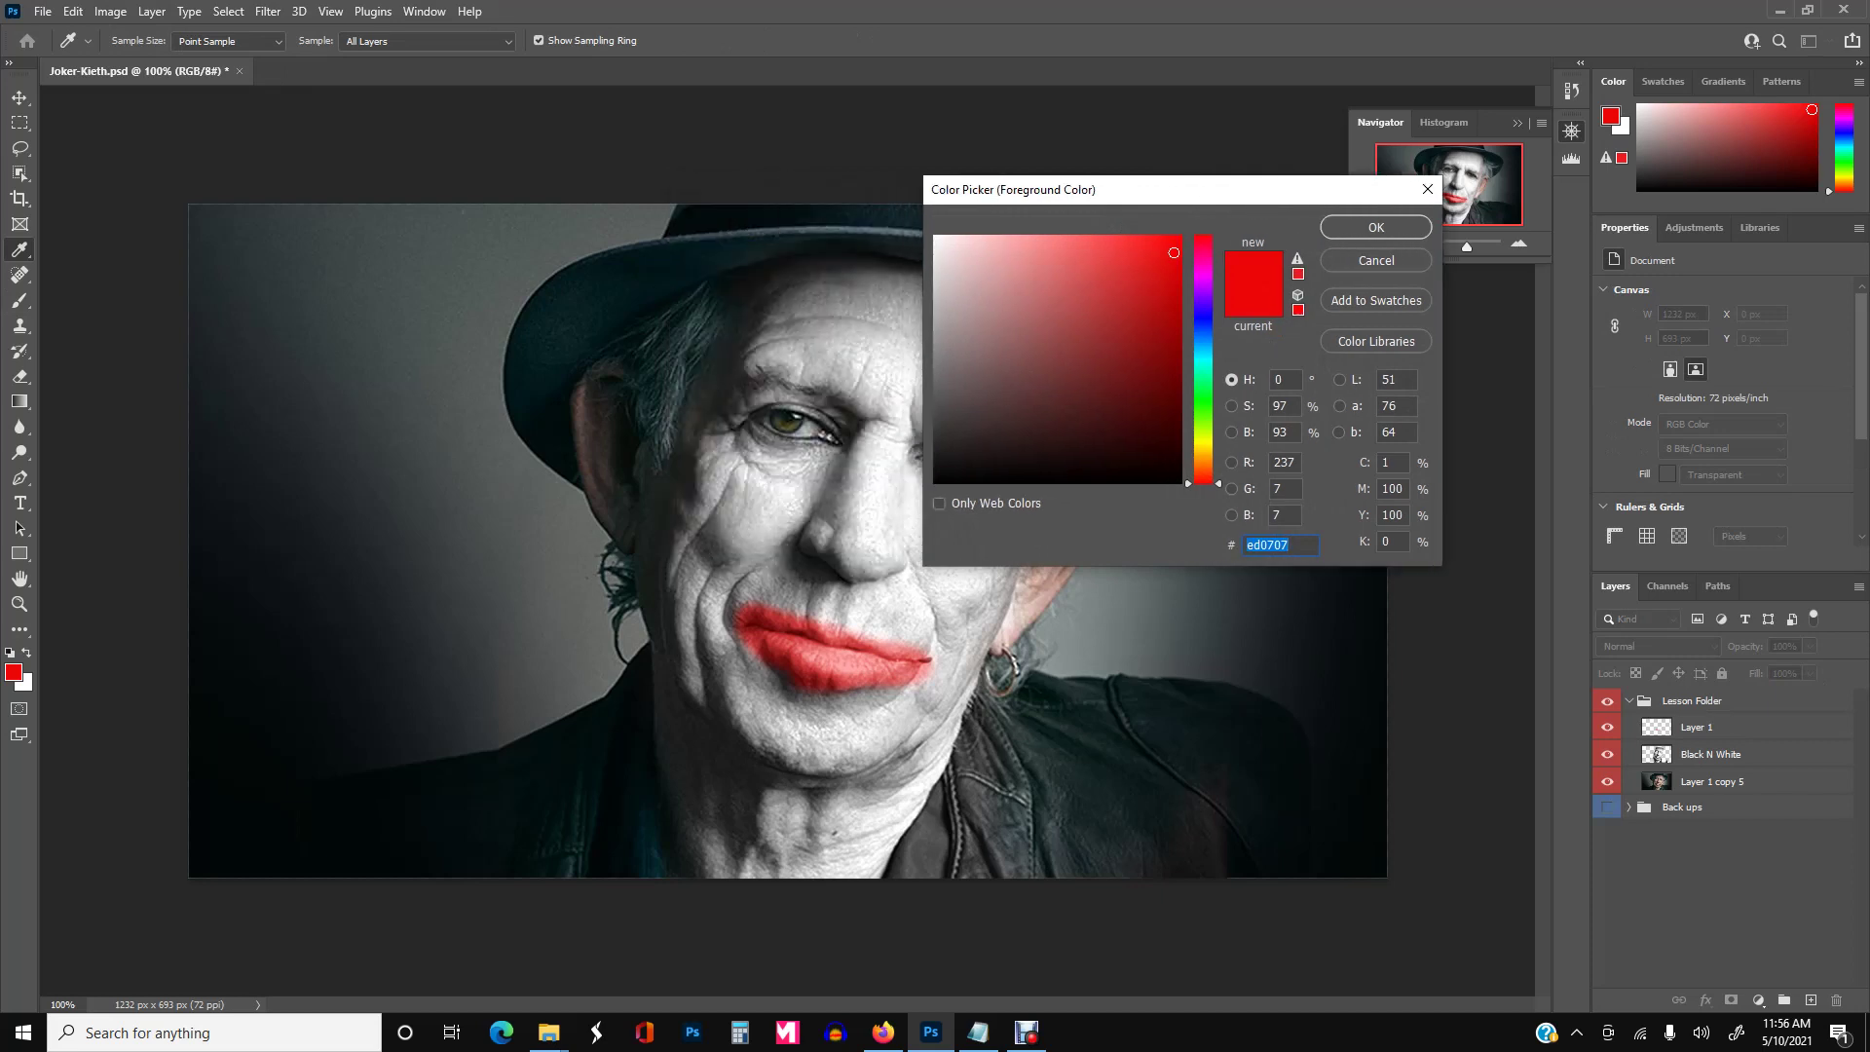
text(2e9be0)
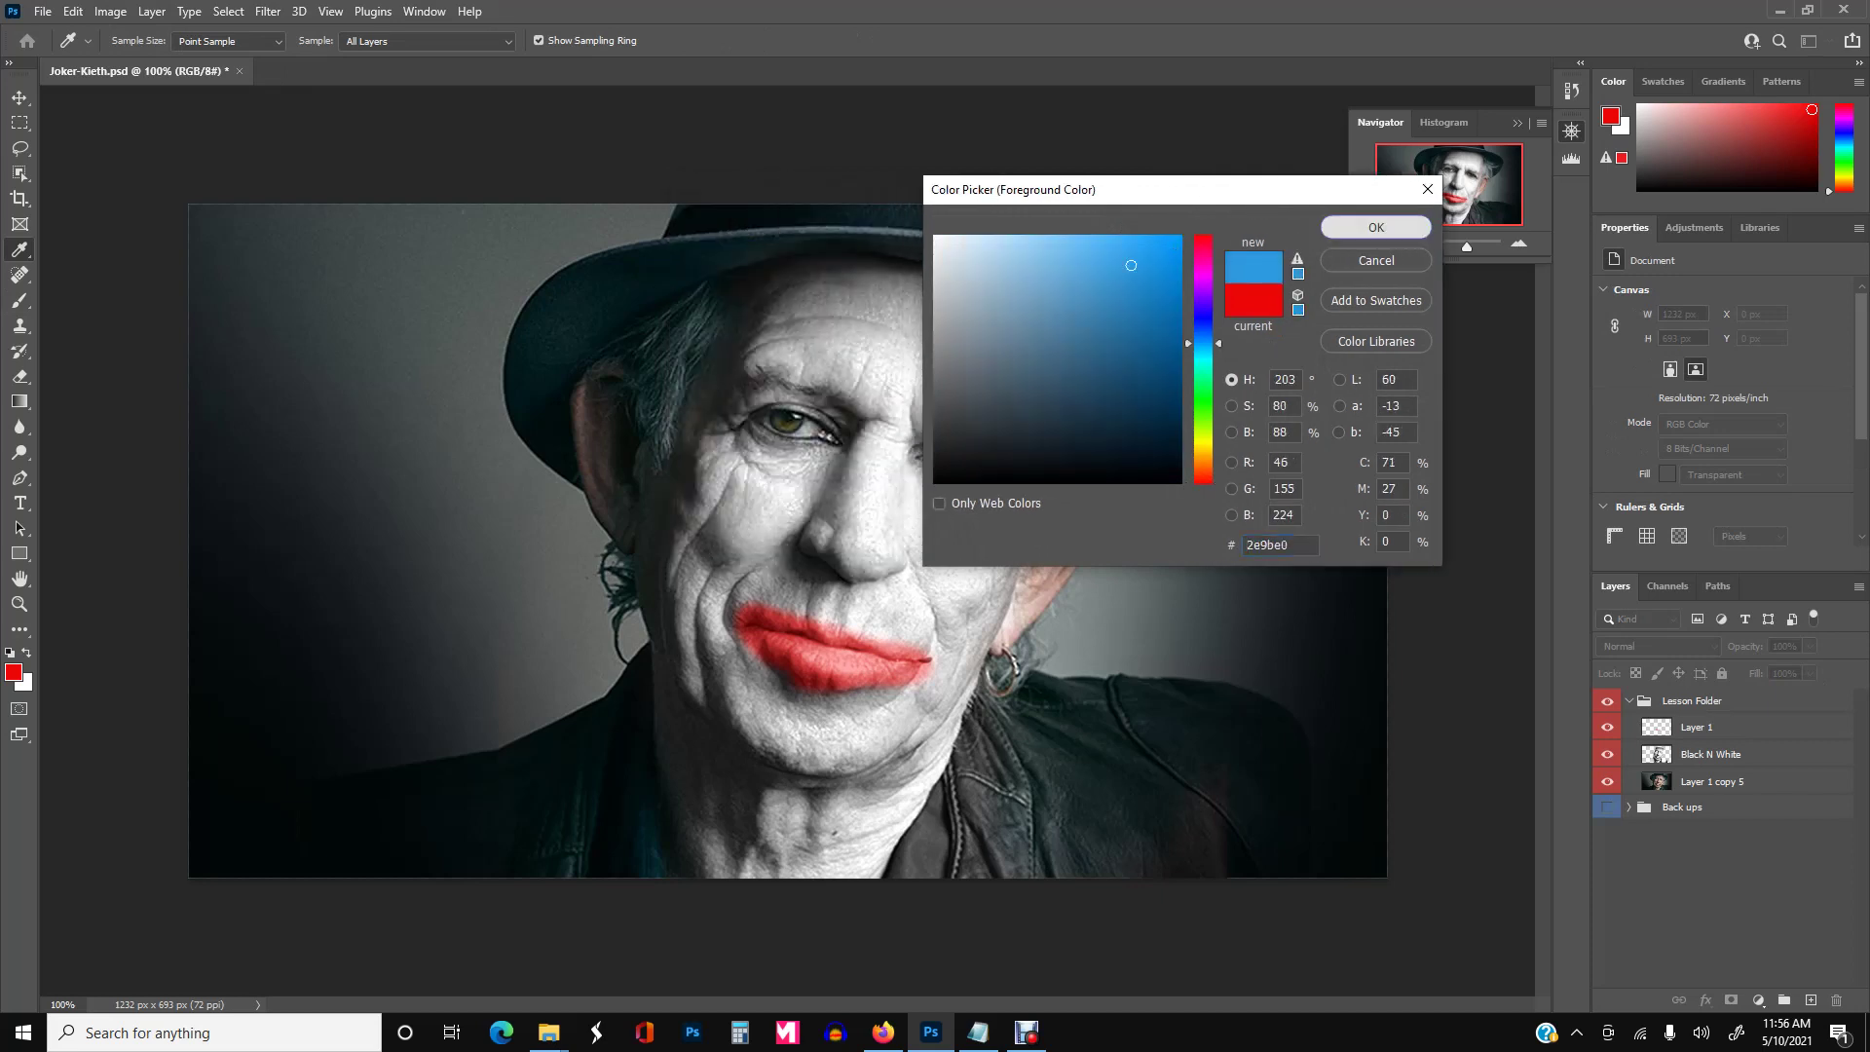
key(Return)
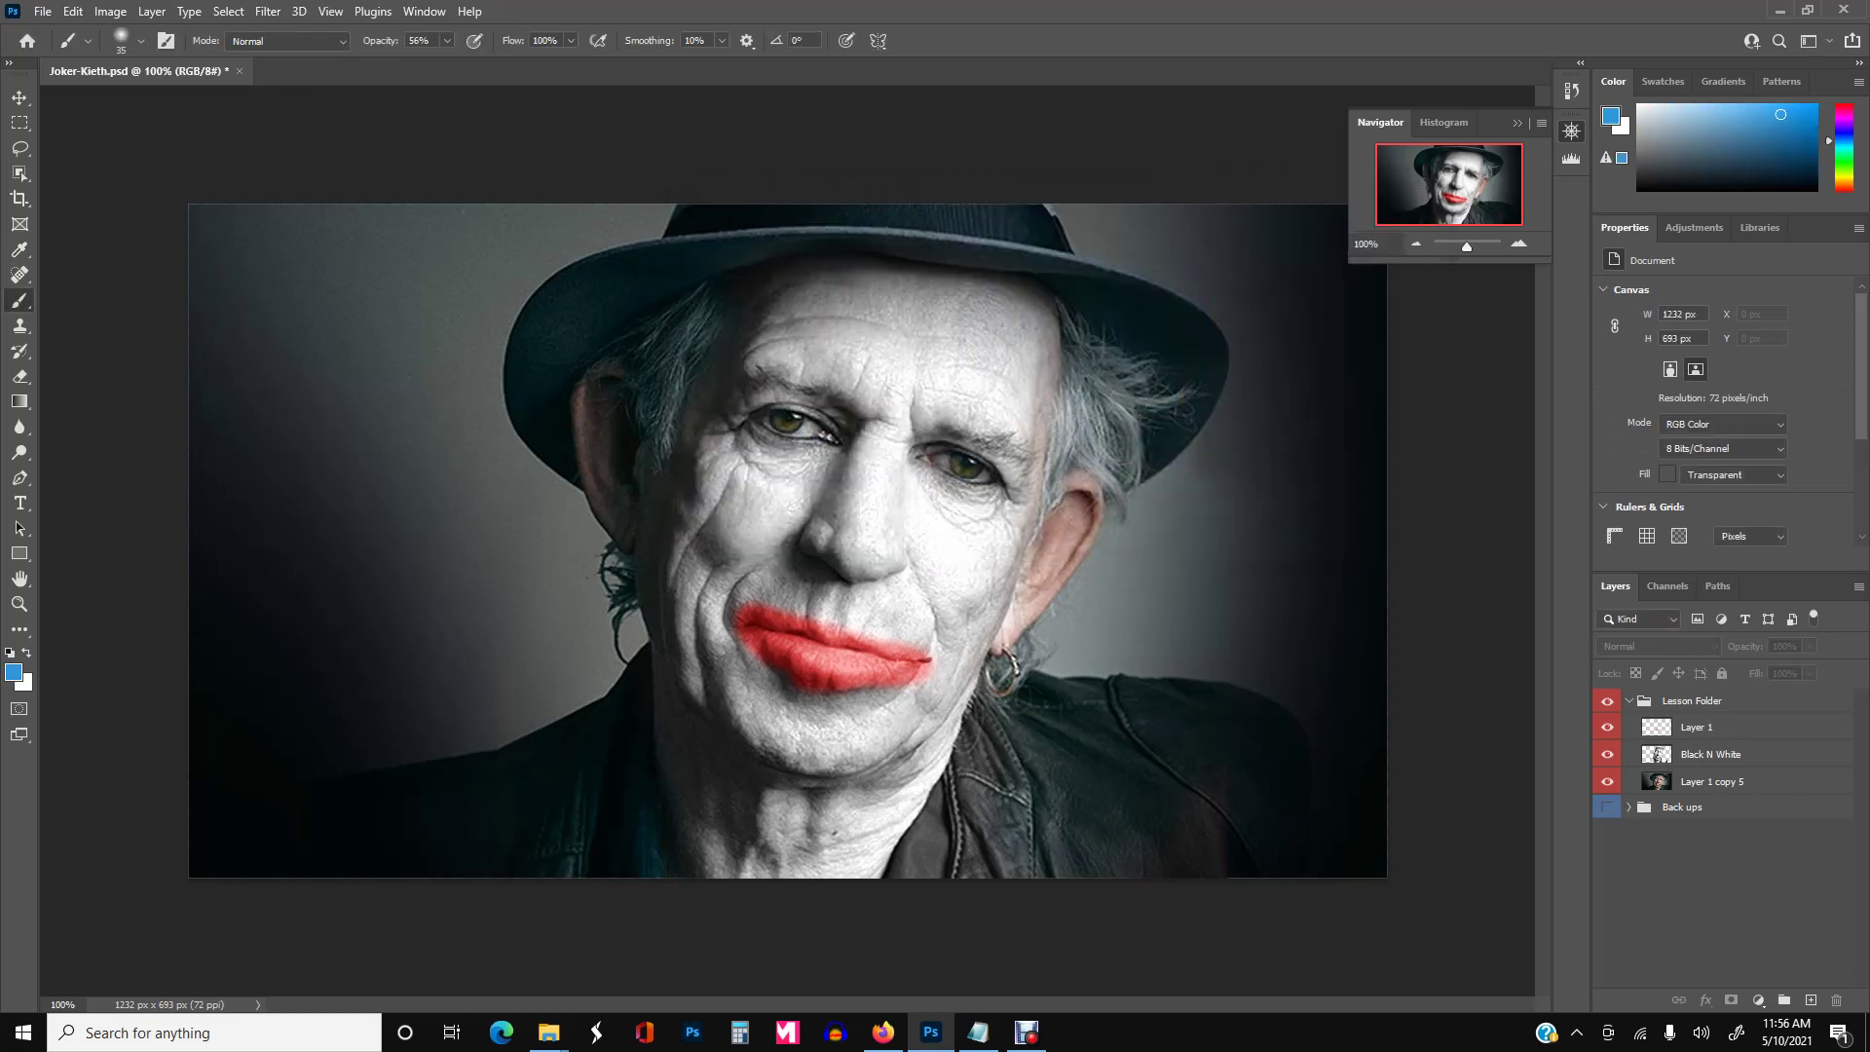
Step: Dab blue above the eyebrow nearest the visible earring on Layer 1 and set the layer's blend mode to Linear Burn
click(1697, 727)
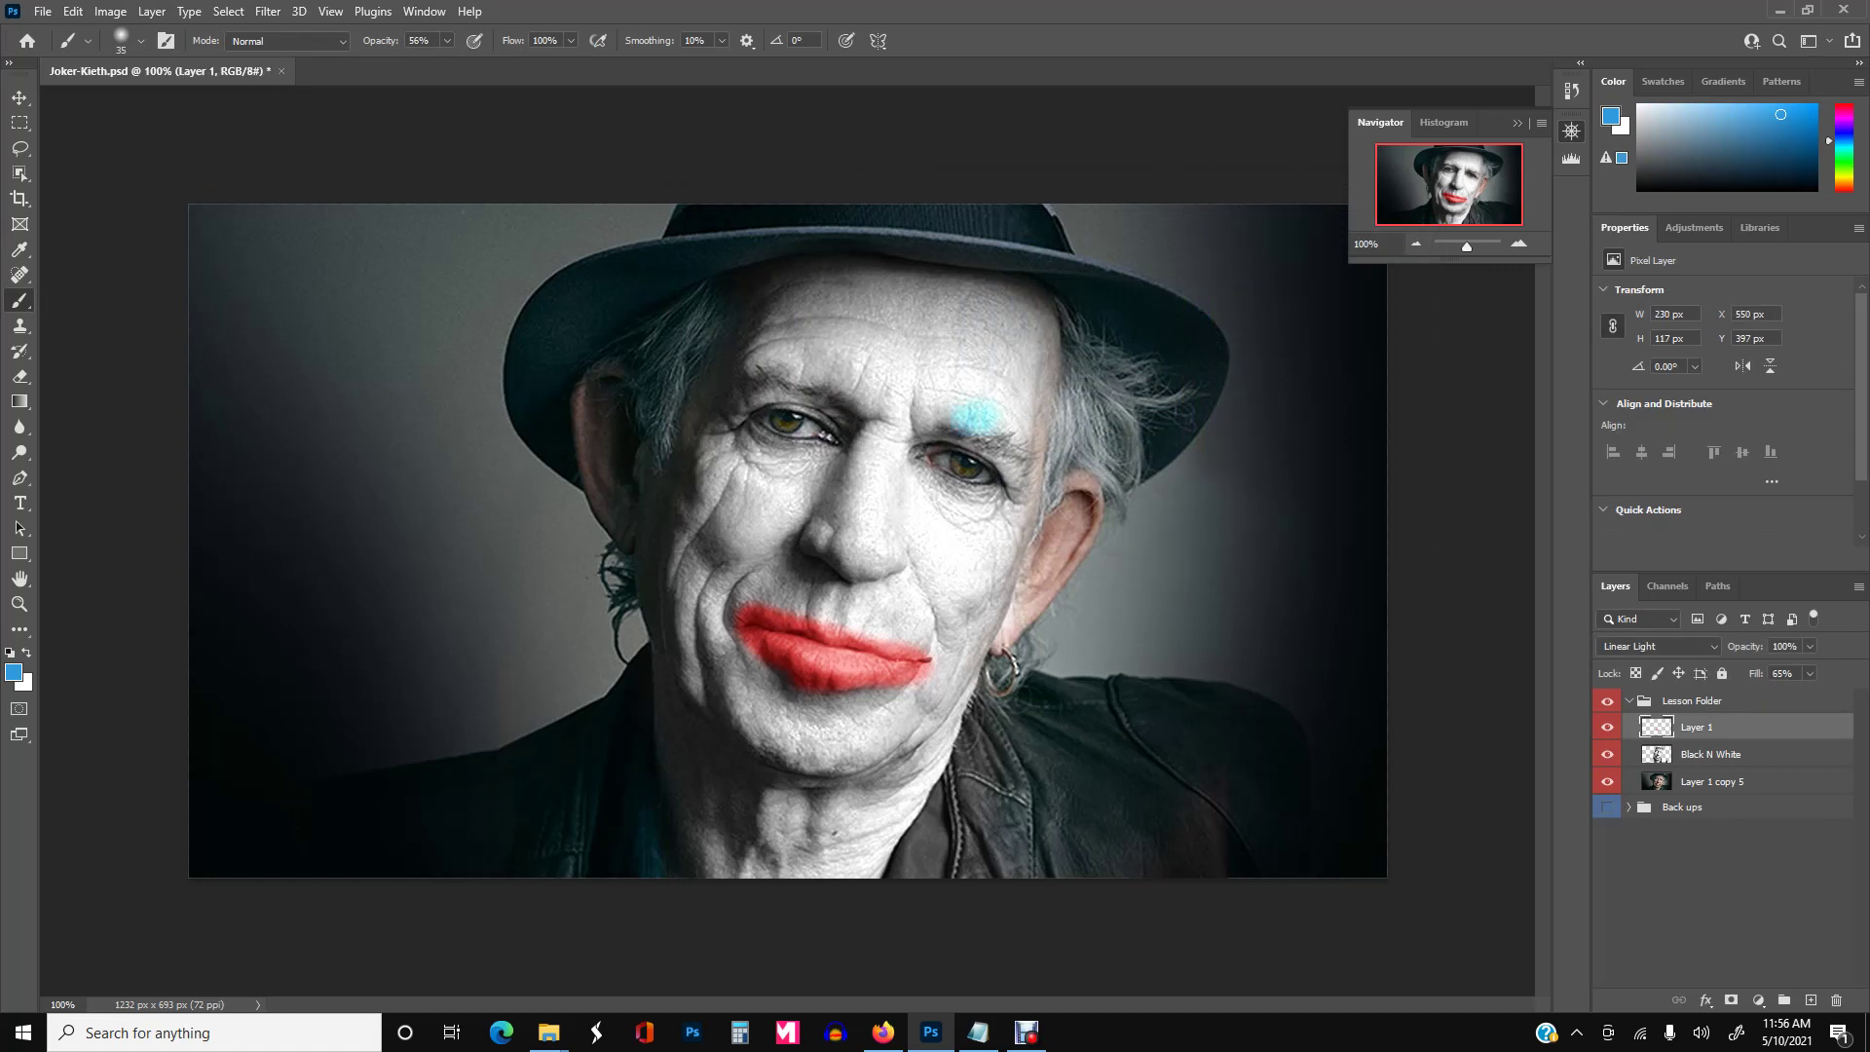
click(1656, 645)
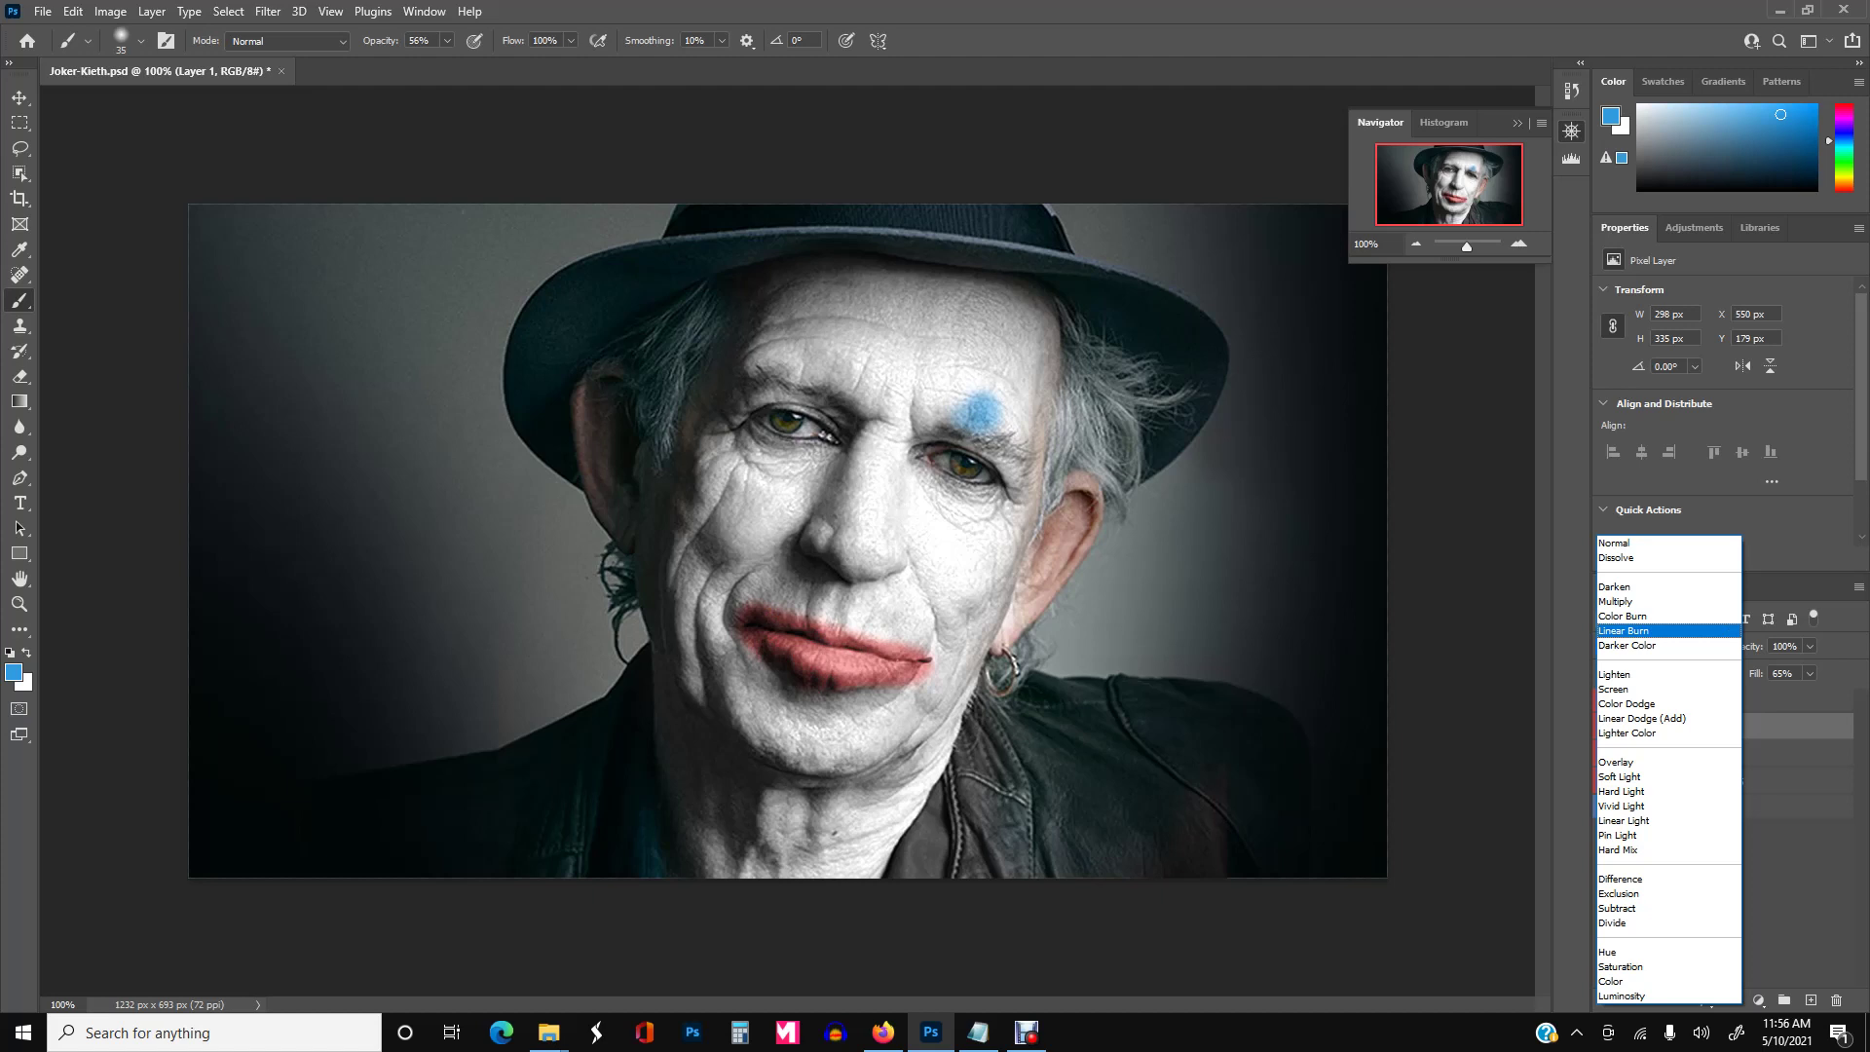
click(1625, 631)
Step: Paint blue pointed clown patches above and below both eyes on Layer 1
mouse_move(977, 417)
mouse_down()
mouse_move(993, 432)
mouse_move(997, 384)
mouse_up()
drag(933, 486, 948, 539)
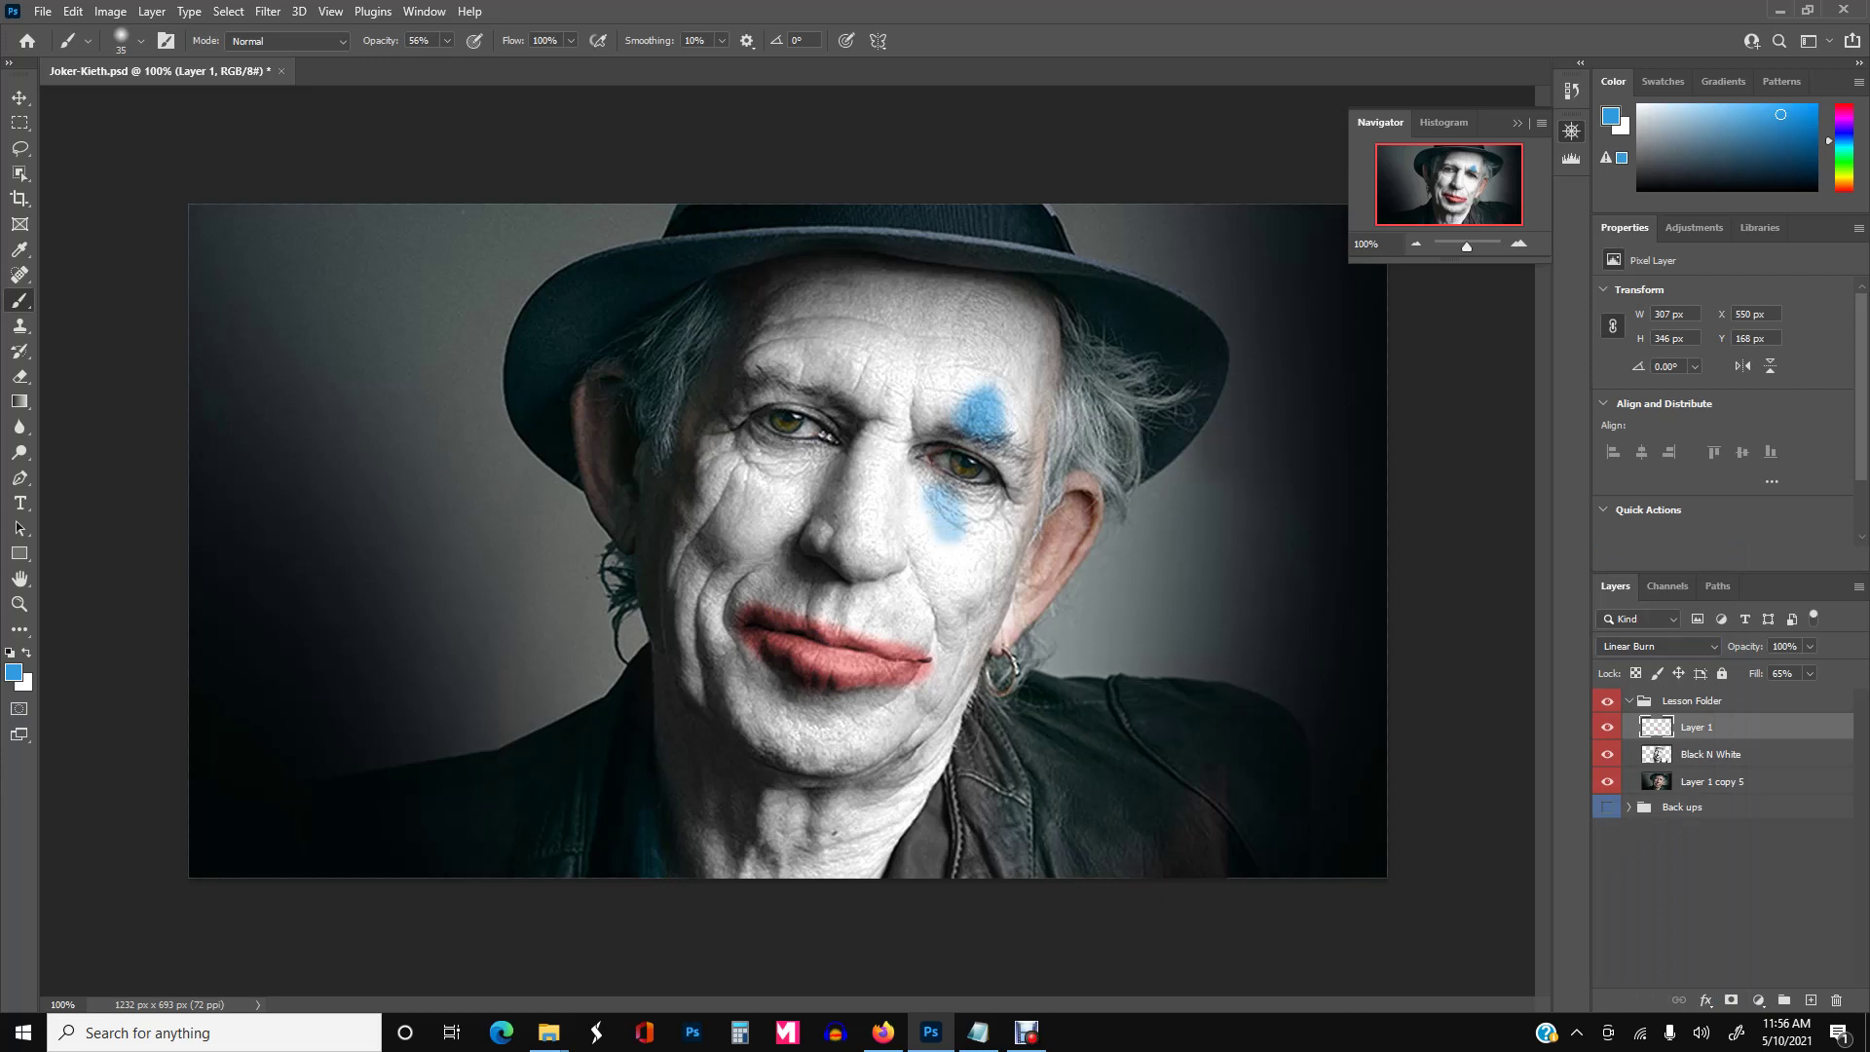
key(0)
mouse_move(930, 485)
mouse_down()
mouse_move(957, 521)
mouse_move(970, 511)
mouse_move(953, 533)
mouse_move(966, 498)
mouse_move(951, 530)
mouse_up()
mouse_move(827, 390)
mouse_down()
mouse_move(759, 368)
mouse_move(826, 337)
mouse_up()
mouse_move(750, 450)
mouse_down()
mouse_move(804, 456)
mouse_move(764, 467)
mouse_move(816, 458)
mouse_move(765, 506)
mouse_up()
key(bracketright)
key(bracketright)
key(bracketleft)
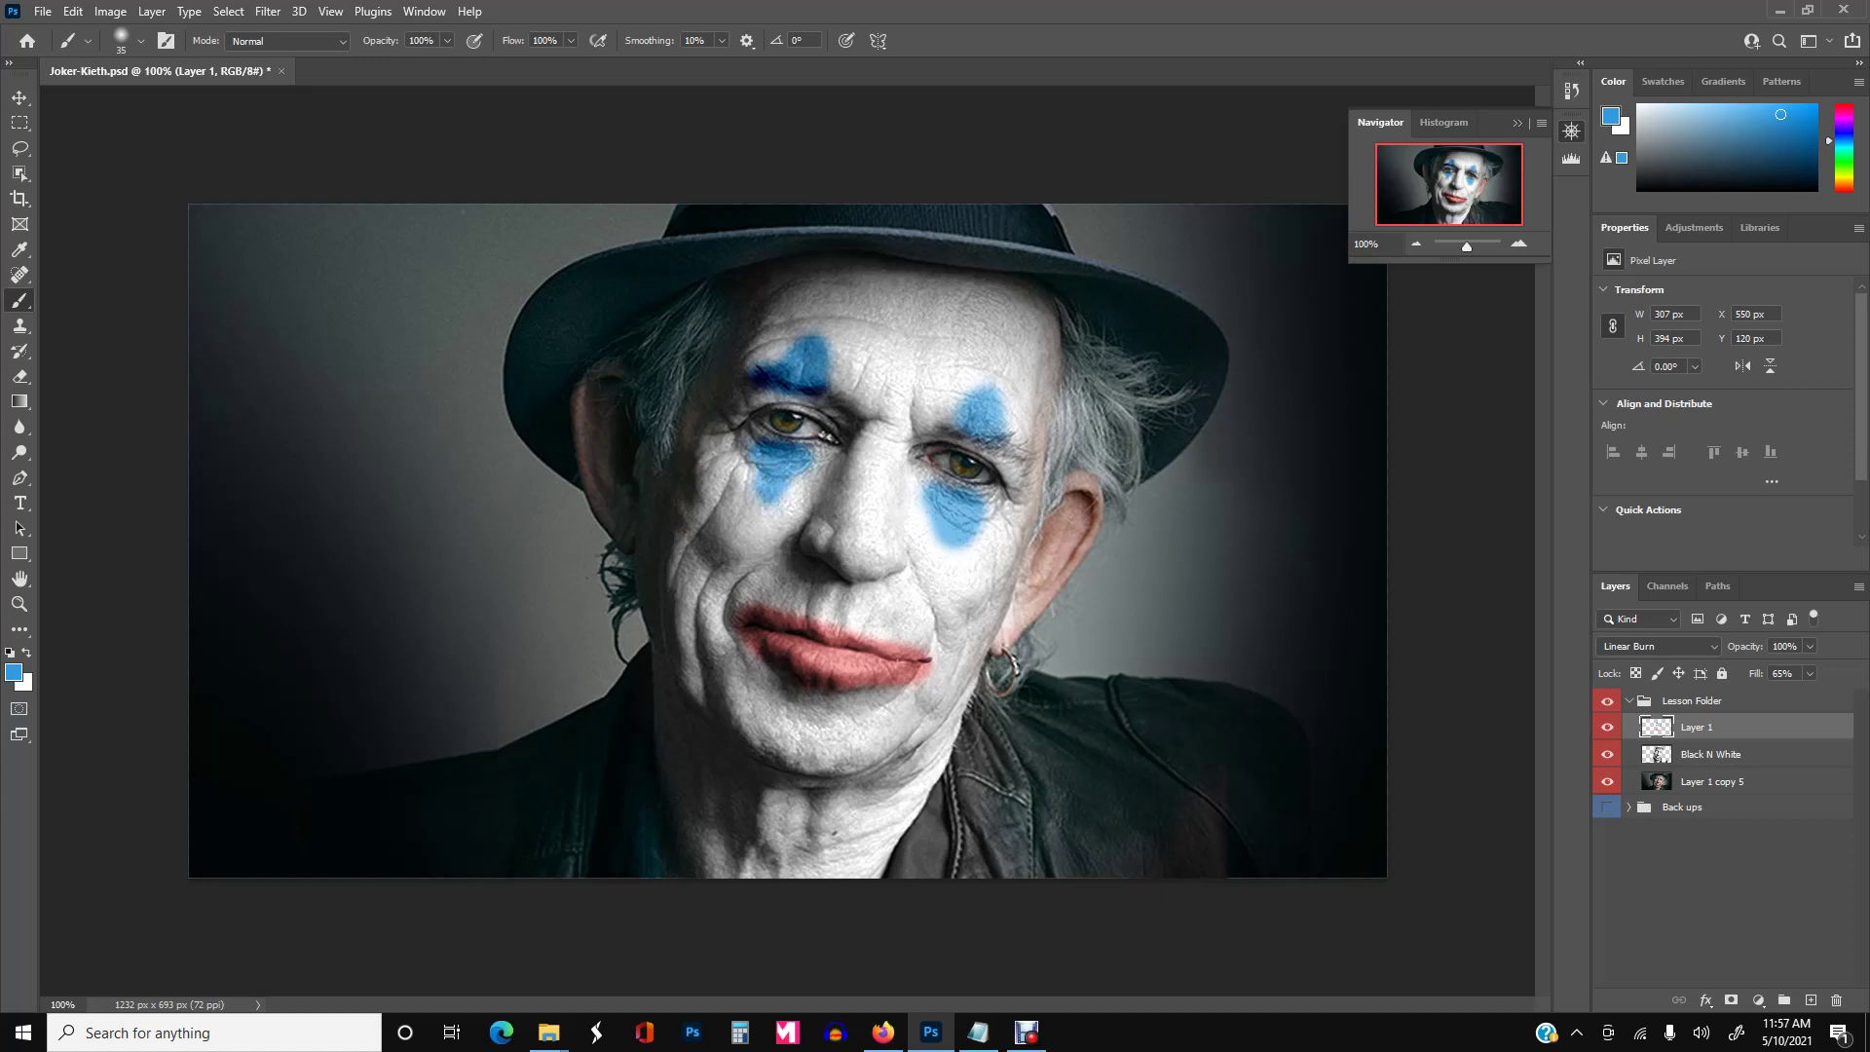
Step: Set the foreground colour to bright red and repaint both lips on Layer 1
click(14, 672)
mouse_move(1204, 278)
mouse_down()
mouse_move(1204, 235)
mouse_move(1179, 249)
mouse_up()
click(1165, 270)
click(1376, 227)
drag(826, 653, 748, 643)
drag(843, 668, 918, 668)
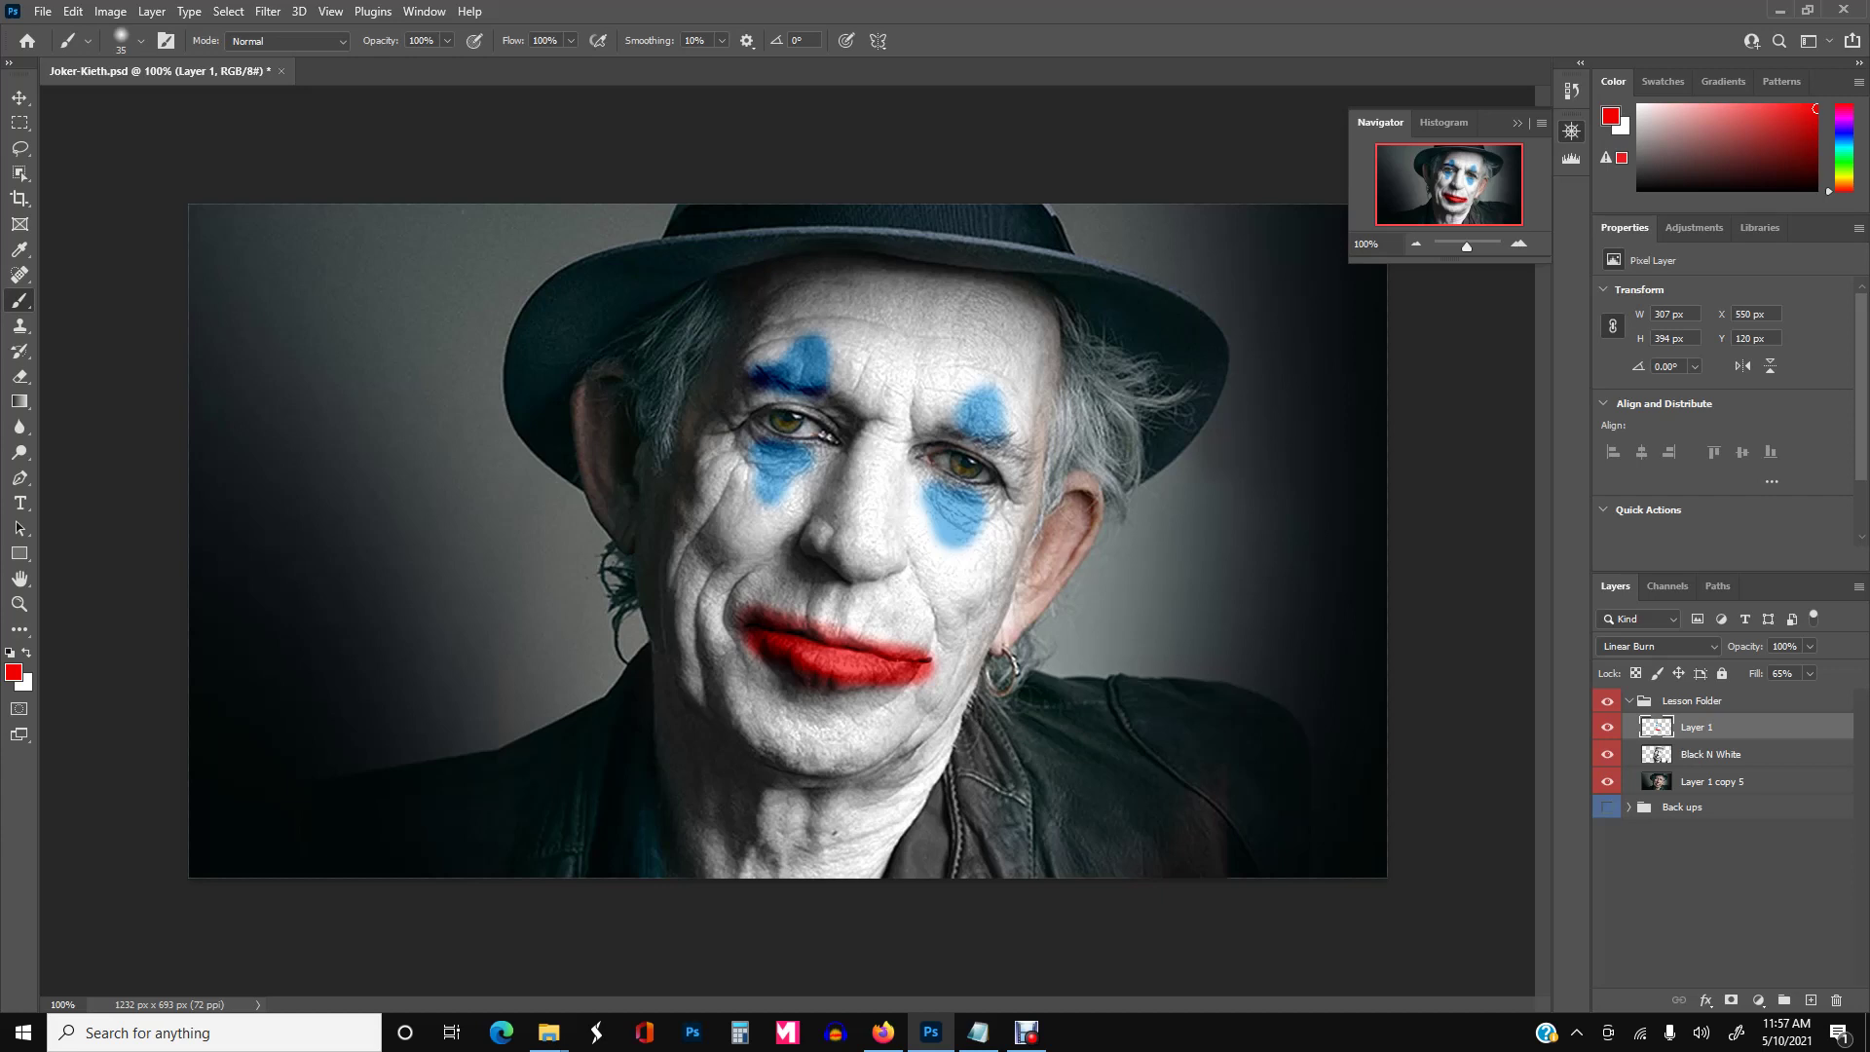
Step: Set the foreground colour to bright green and paint the hair below the hat on both sides of the head
click(13, 672)
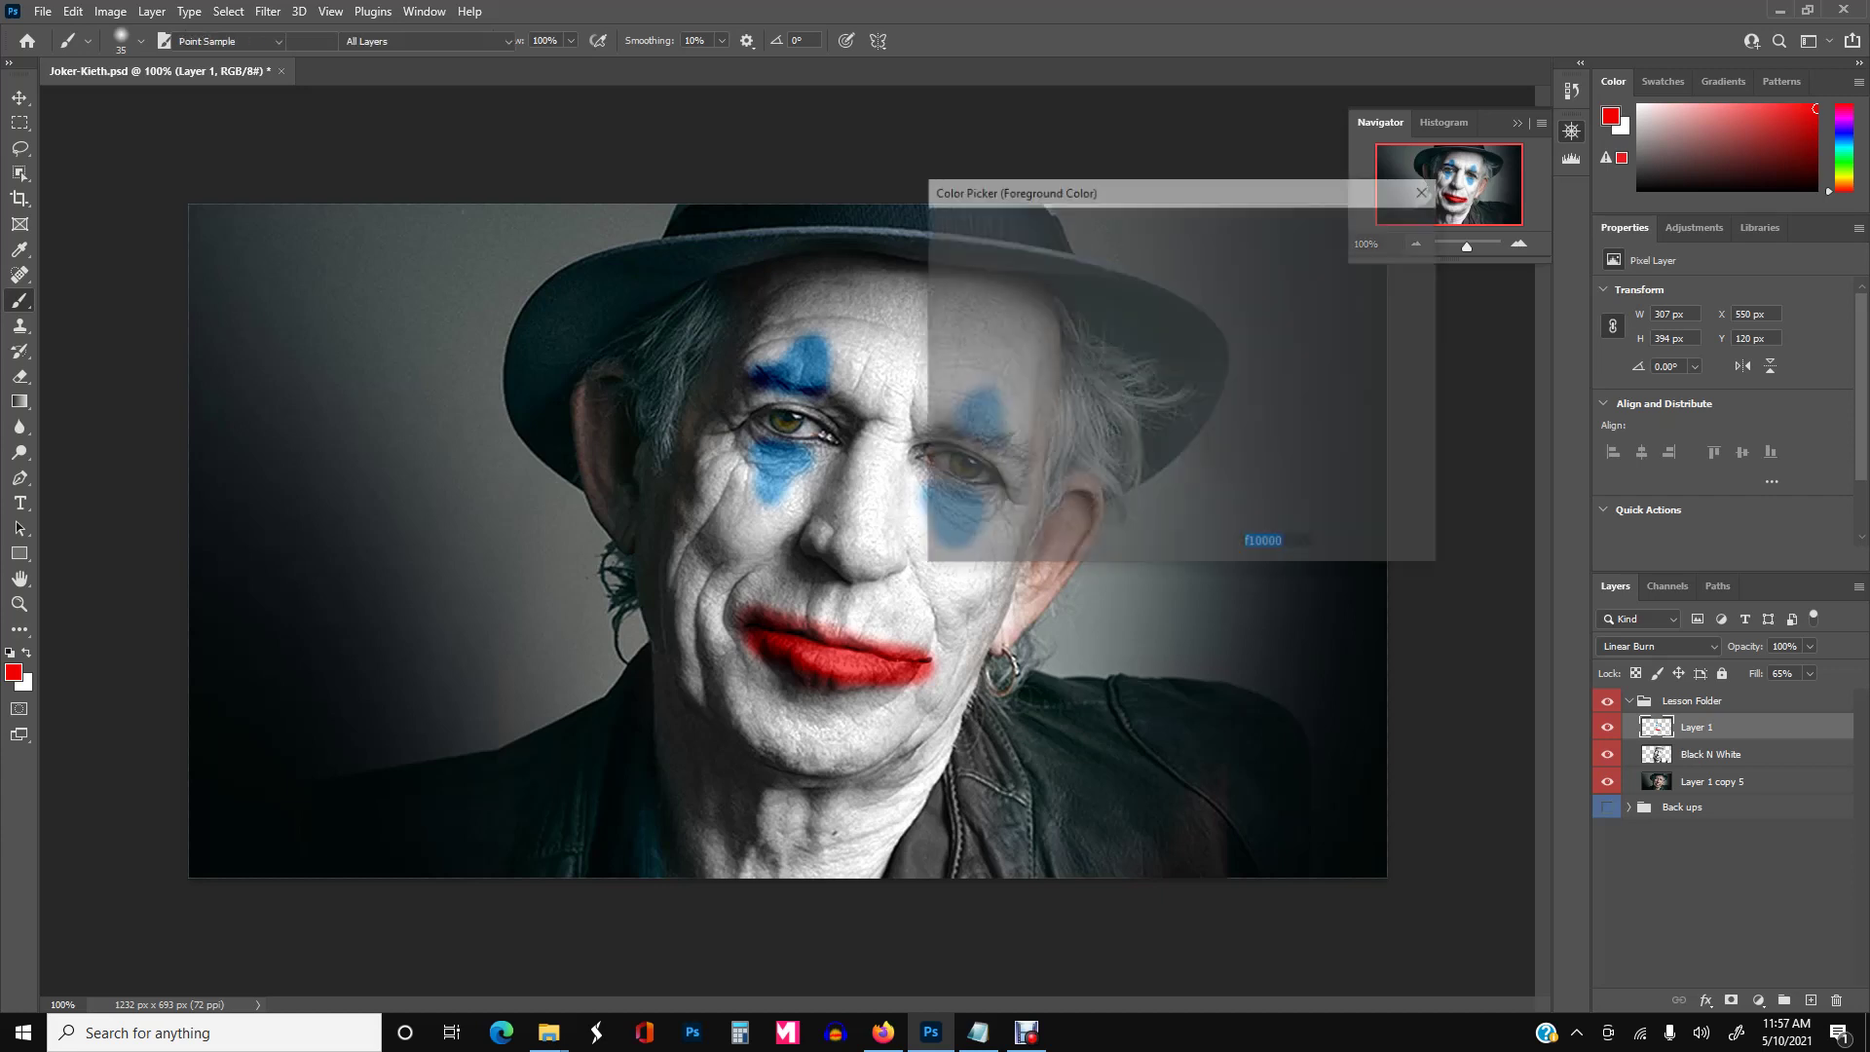
click(1204, 407)
drag(1173, 241, 1181, 238)
click(1376, 227)
mouse_move(1100, 382)
mouse_down()
mouse_move(1104, 399)
mouse_move(1089, 343)
mouse_move(1135, 375)
mouse_move(1071, 407)
mouse_move(1057, 487)
mouse_move(1099, 448)
mouse_move(1105, 482)
mouse_move(1123, 464)
mouse_move(1098, 417)
mouse_move(1125, 426)
mouse_move(1120, 401)
mouse_up()
mouse_move(681, 358)
mouse_down()
mouse_move(640, 349)
mouse_move(698, 321)
mouse_move(645, 371)
mouse_move(651, 460)
mouse_up()
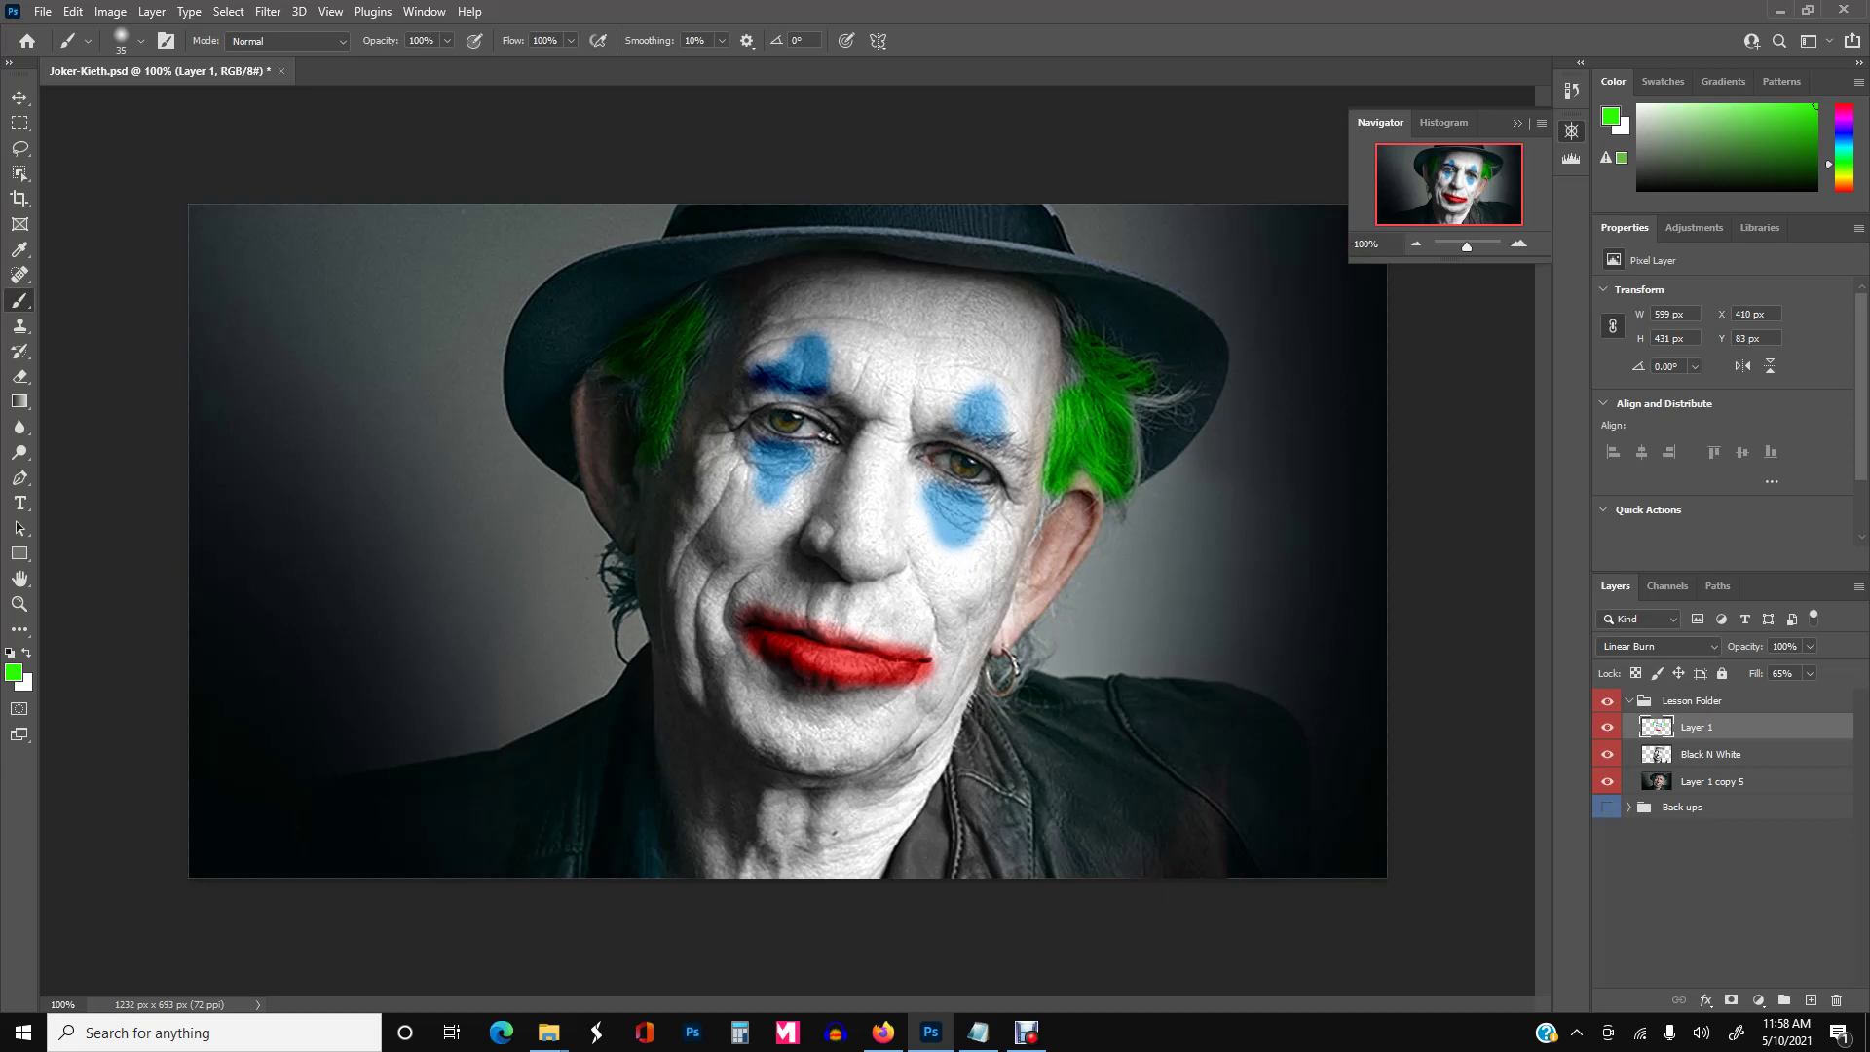
Step: Bring up the open File Explorer folder windows
mouse_move(548, 1032)
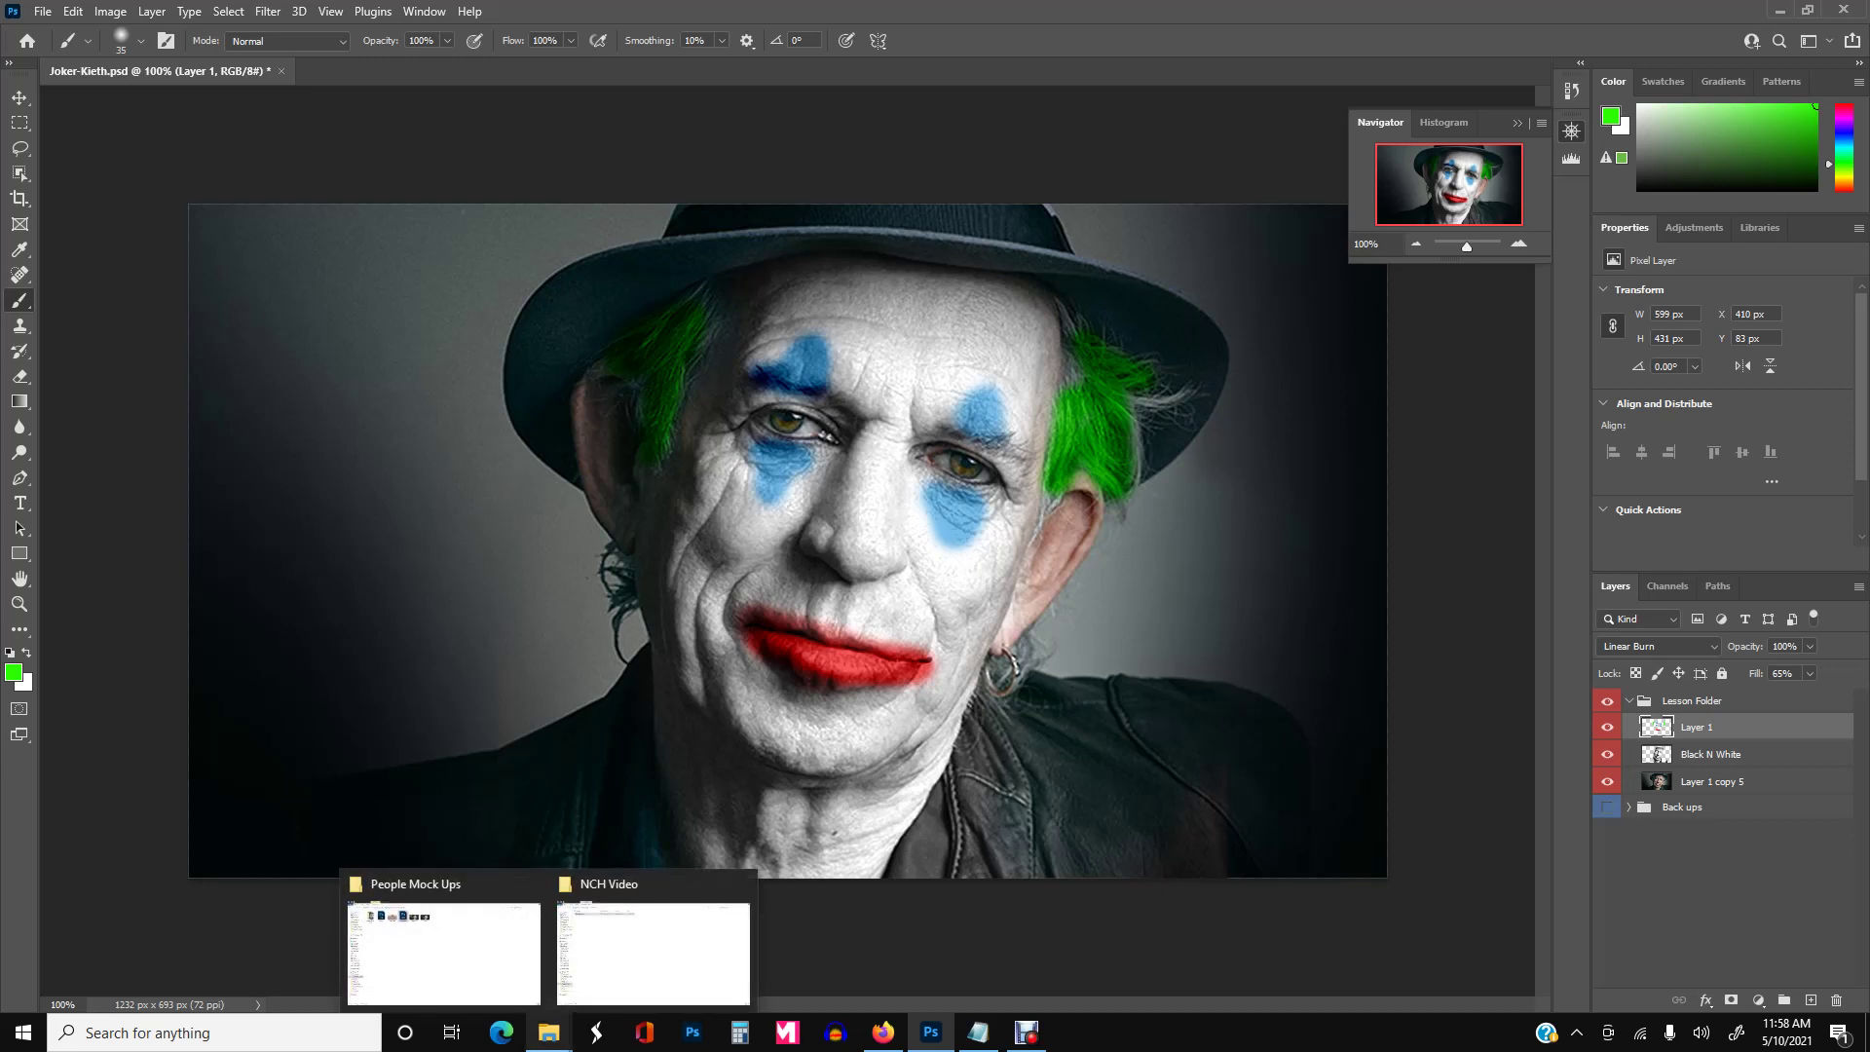